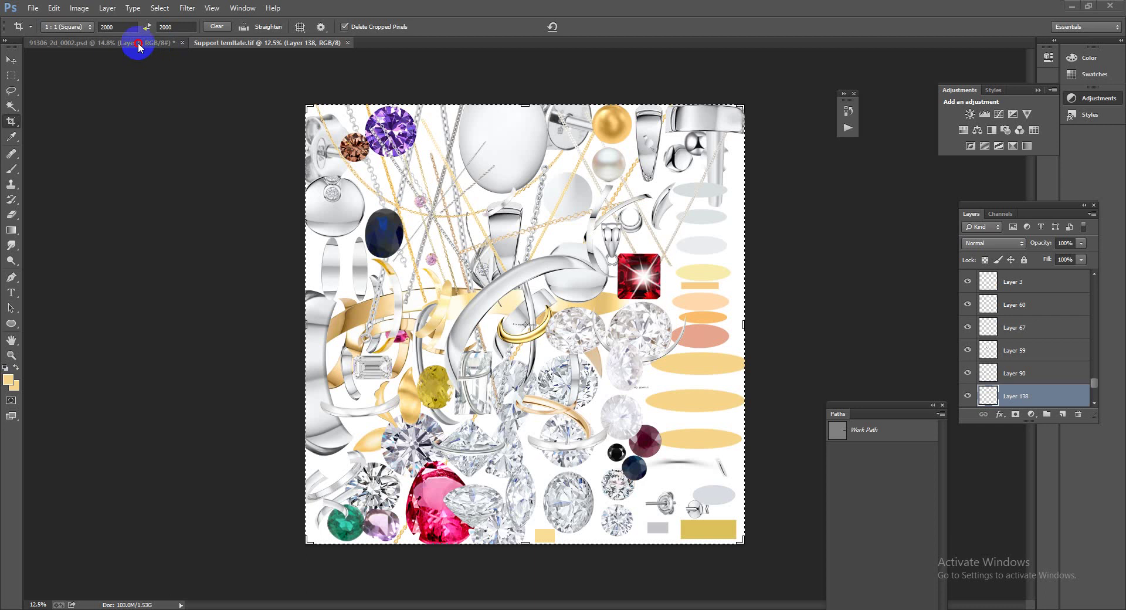
# Crop the wing ring photo to a 1:1, 2000 × 2000 square tight around the ring.
pyautogui.click(139, 43)
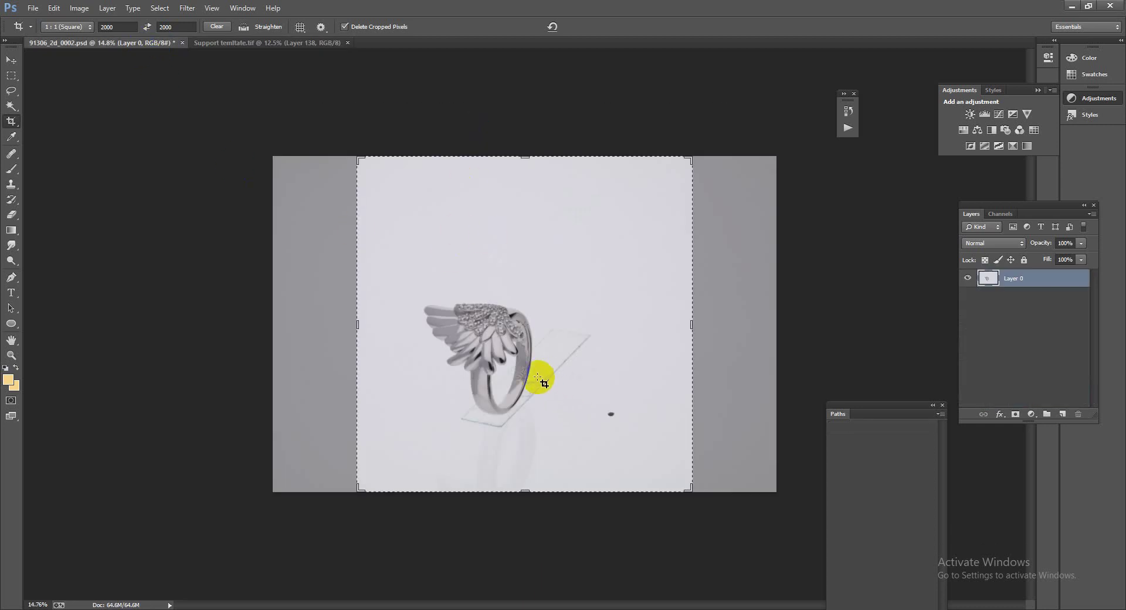
pyautogui.scroll(2, 538, 378)
pyautogui.scroll(2, 537, 377)
pyautogui.scroll(2, 534, 375)
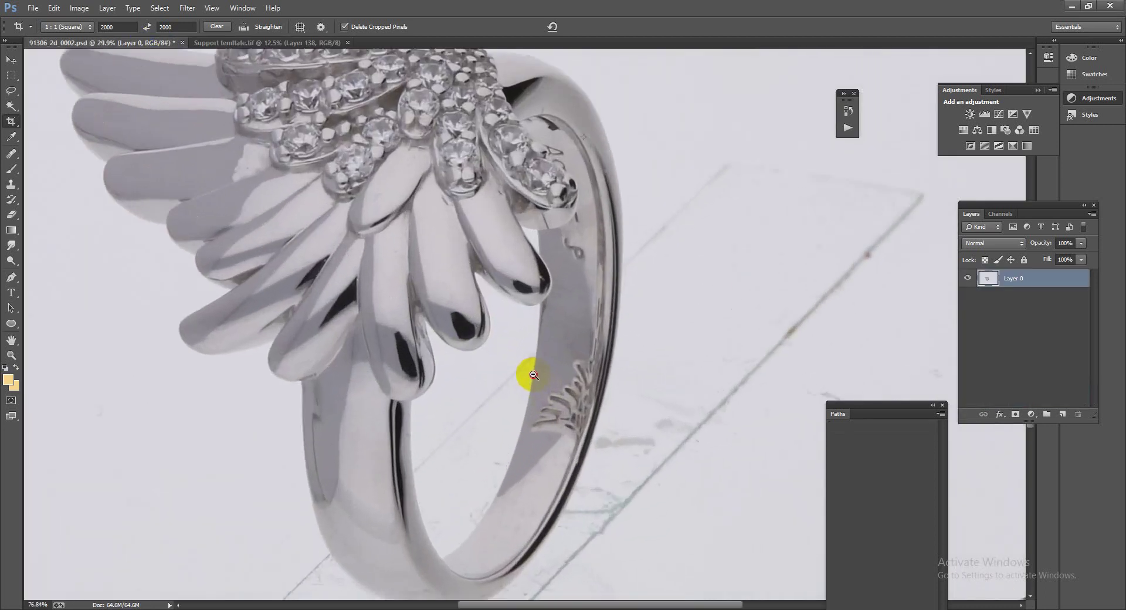
pyautogui.scroll(-3, 533, 375)
pyautogui.scroll(-1, 516, 256)
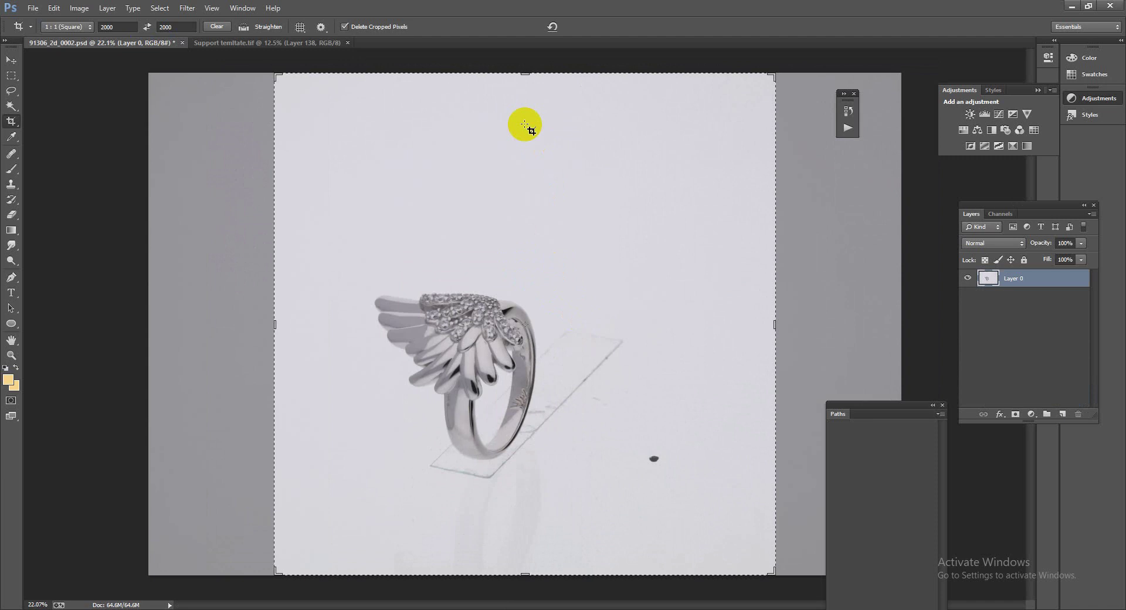
pyautogui.moveTo(524, 74); pyautogui.dragTo(553, 271)
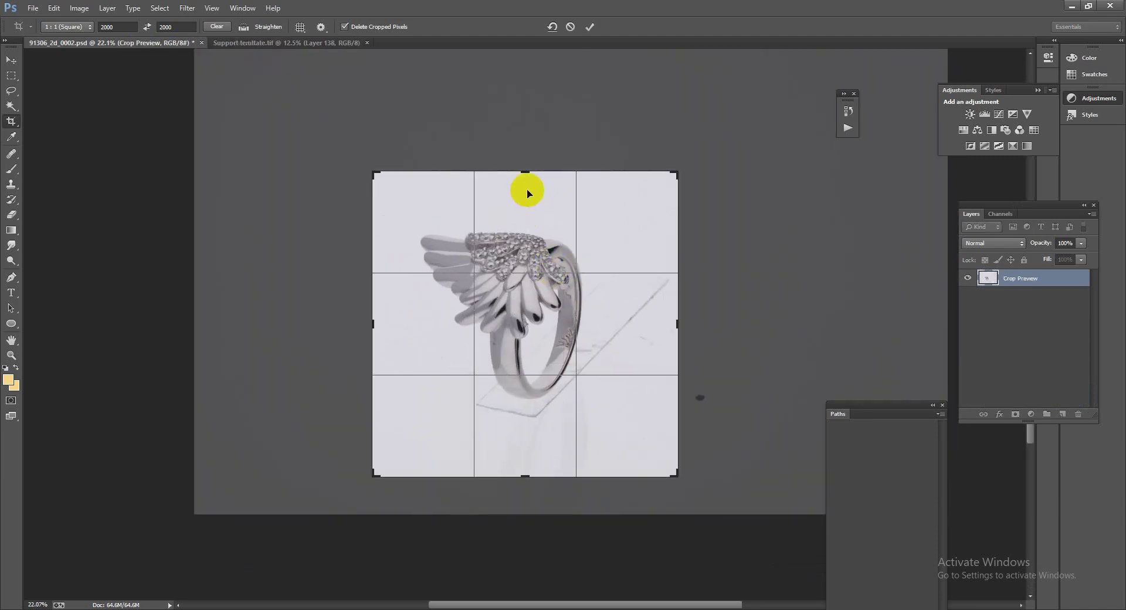
pyautogui.moveTo(525, 173); pyautogui.dragTo(523, 236)
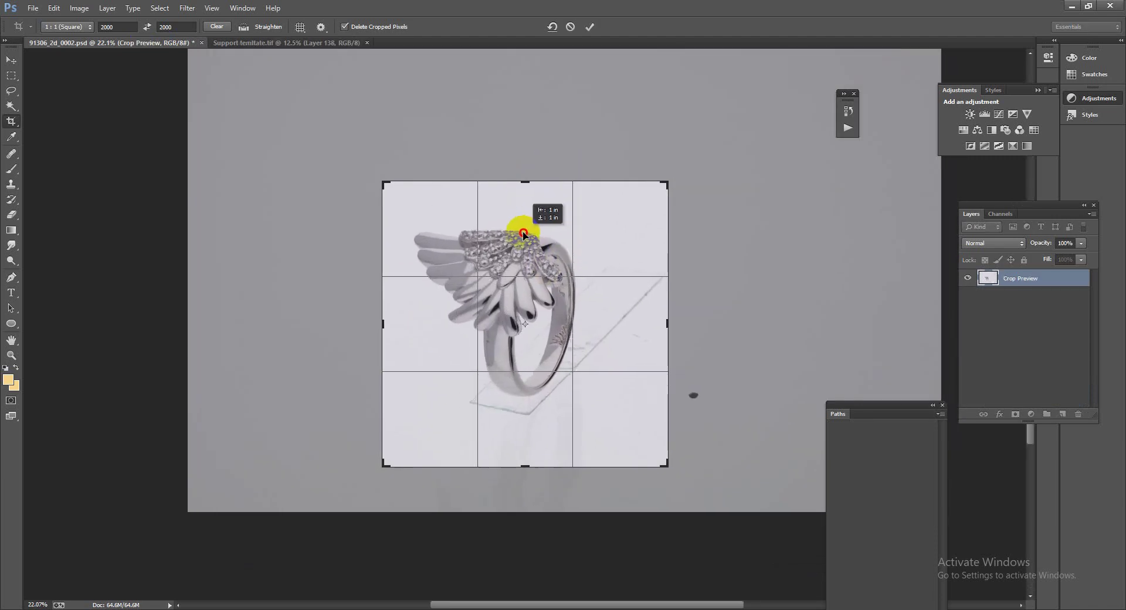
pyautogui.press('Return')
pyautogui.hotkey('ctrl', '0')
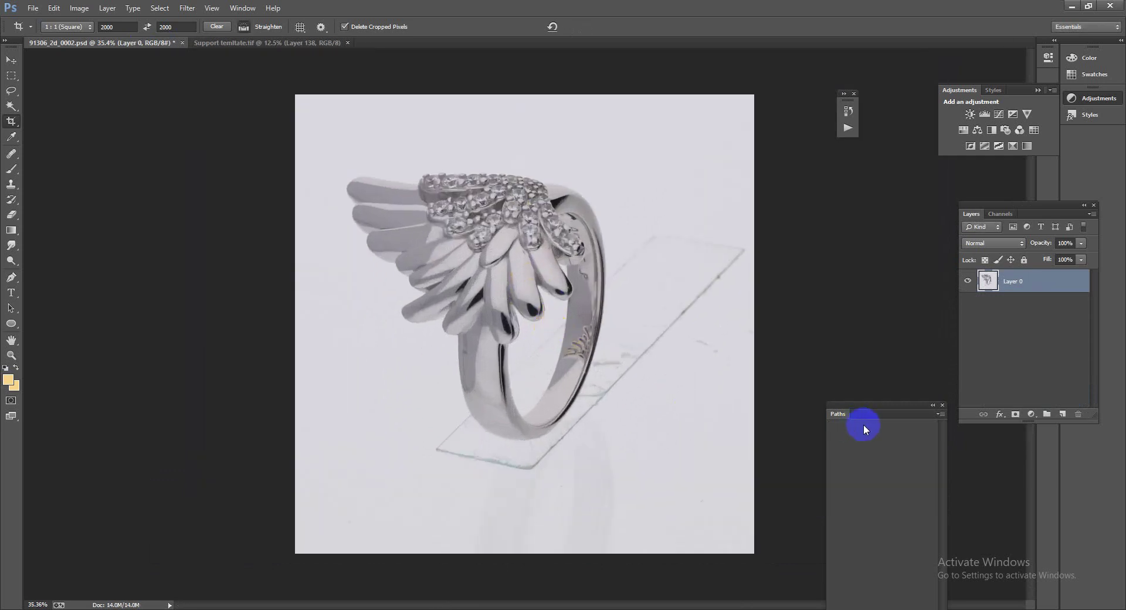
pyautogui.scroll(1, 540, 377)
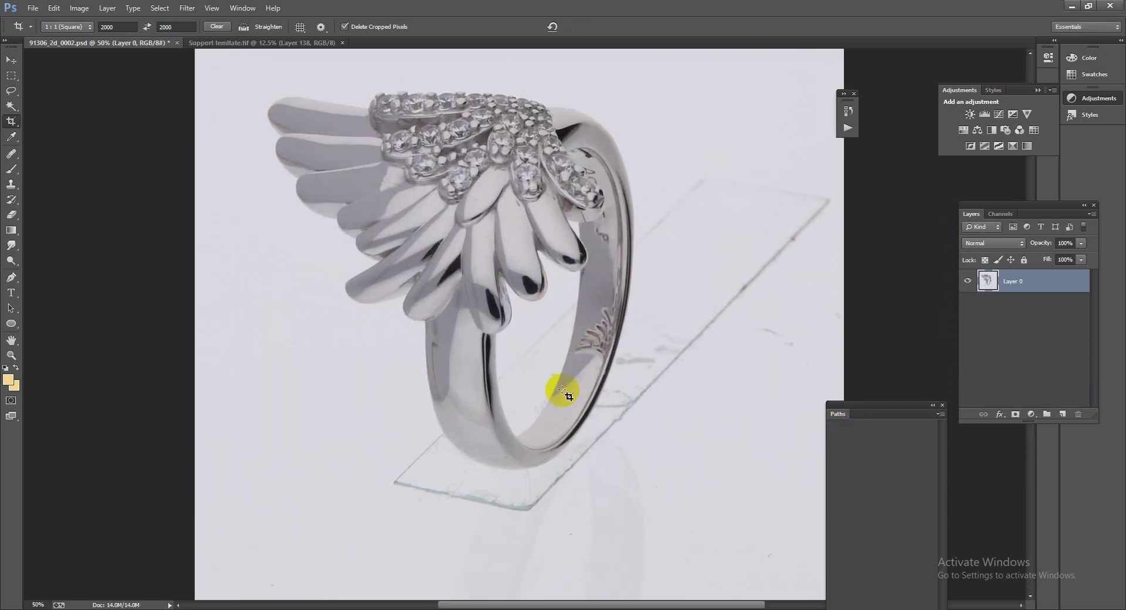
# Start a Pen-tool path outlining the lower feather tips of the wing.
pyautogui.click(11, 276)
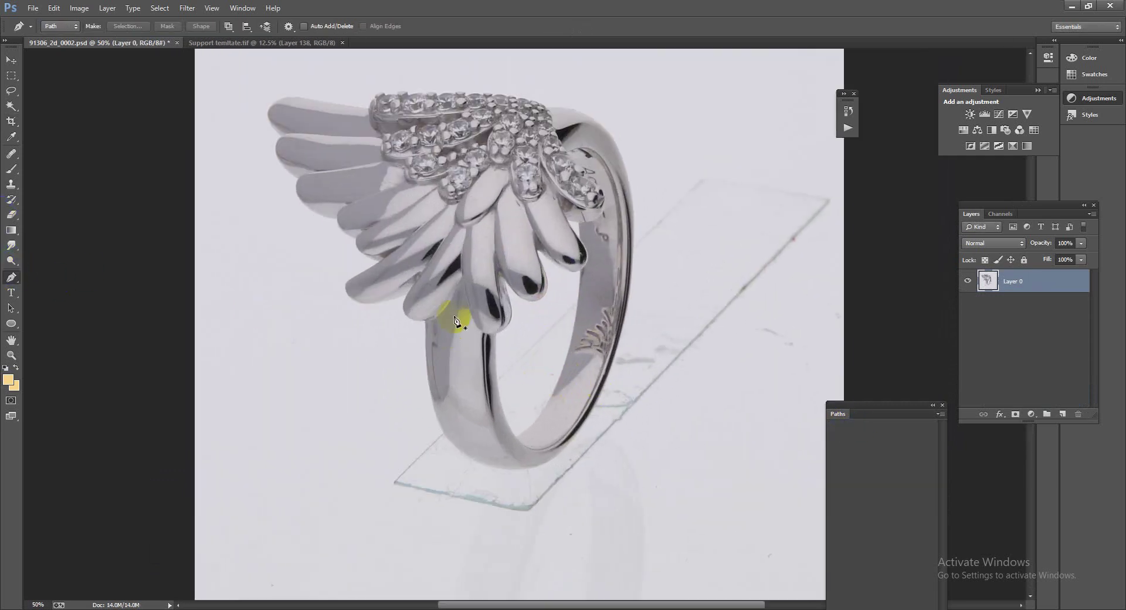
pyautogui.moveTo(422, 319)
pyautogui.mouseDown()
pyautogui.moveTo(455, 342)
pyautogui.moveTo(375, 332)
pyautogui.mouseUp()
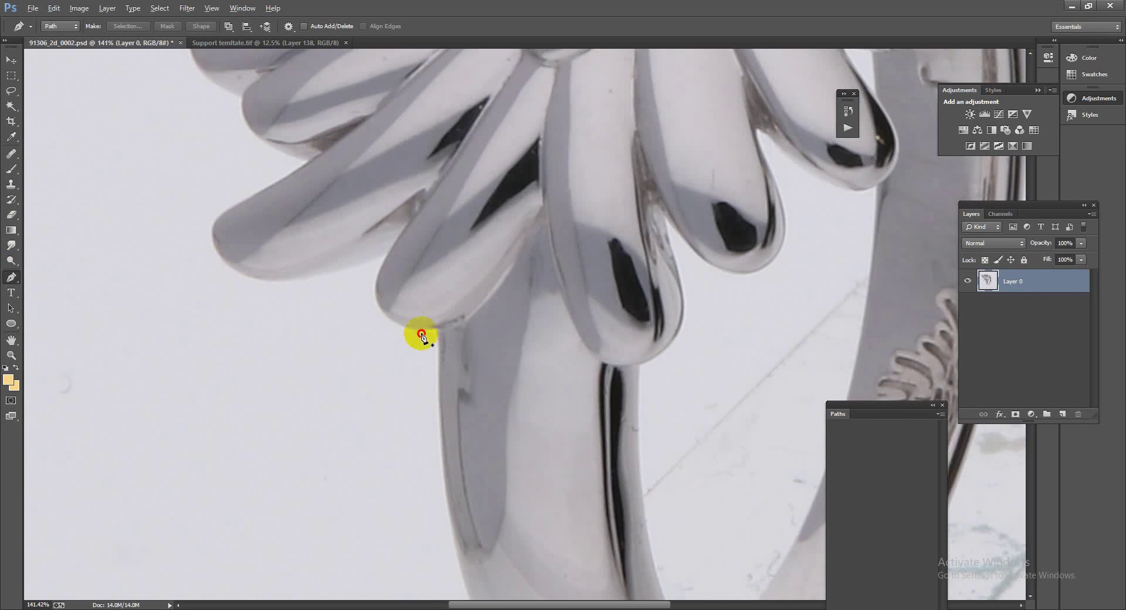
pyautogui.click(381, 261)
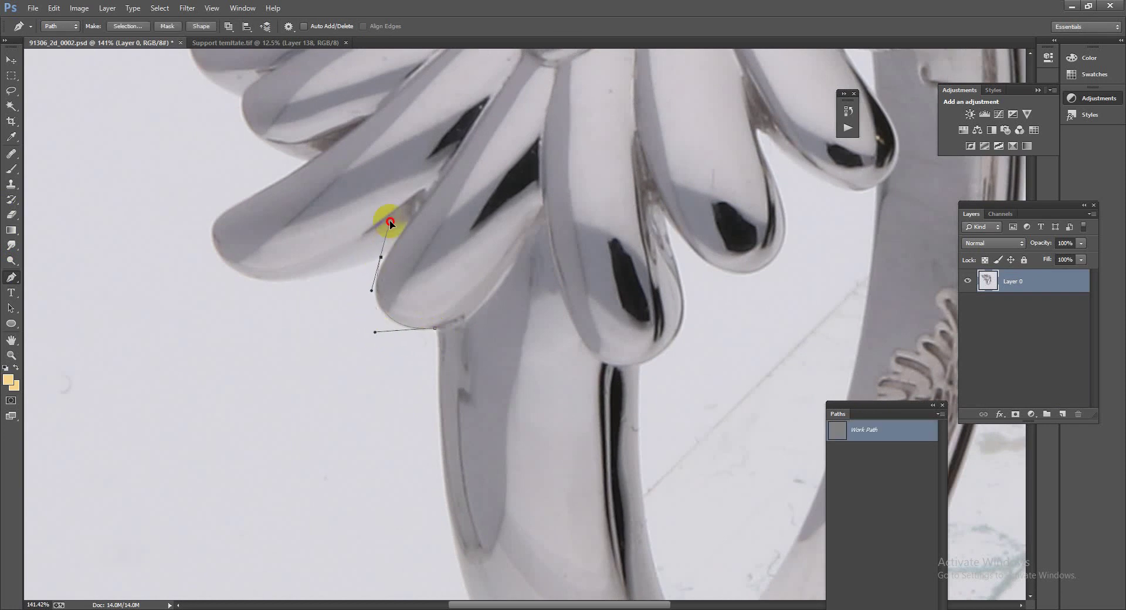
pyautogui.moveTo(390, 220); pyautogui.dragTo(260, 295)
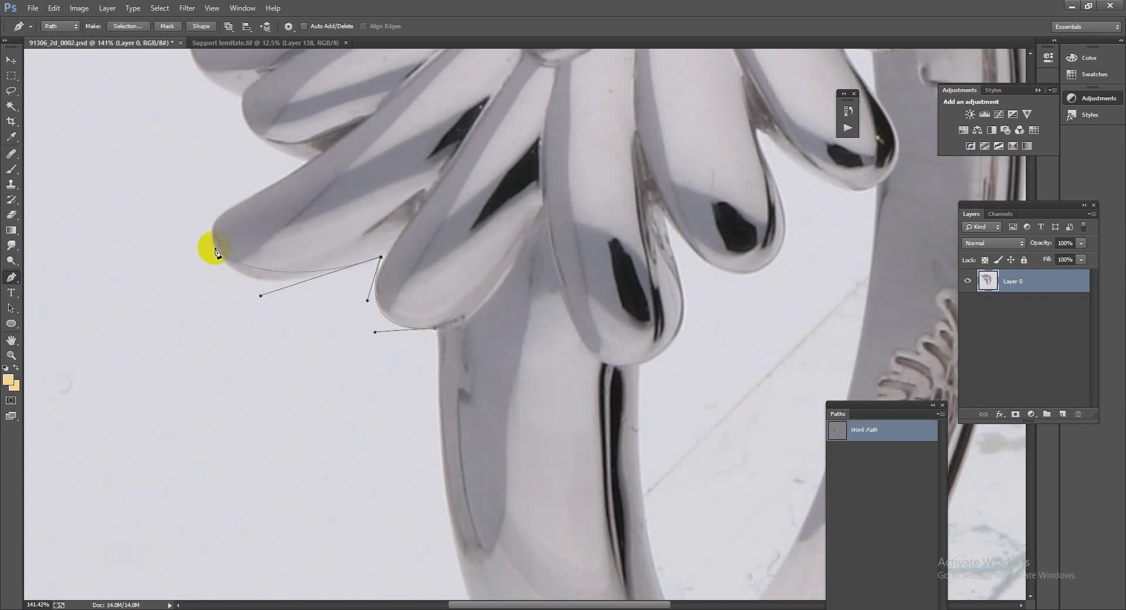
pyautogui.moveTo(211, 241); pyautogui.dragTo(204, 207)
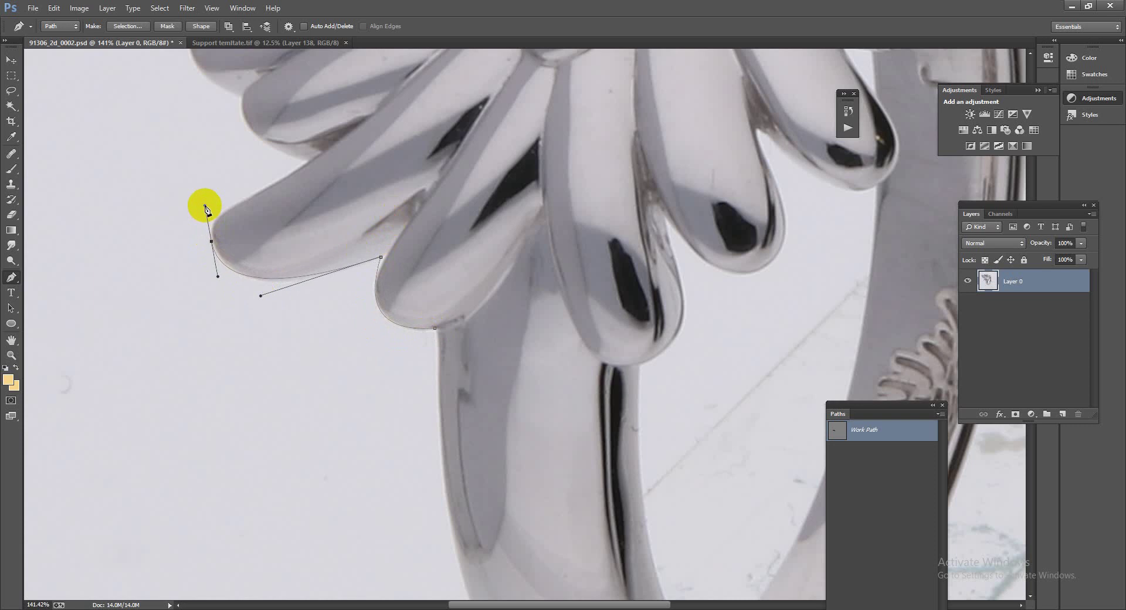
pyautogui.click(310, 153)
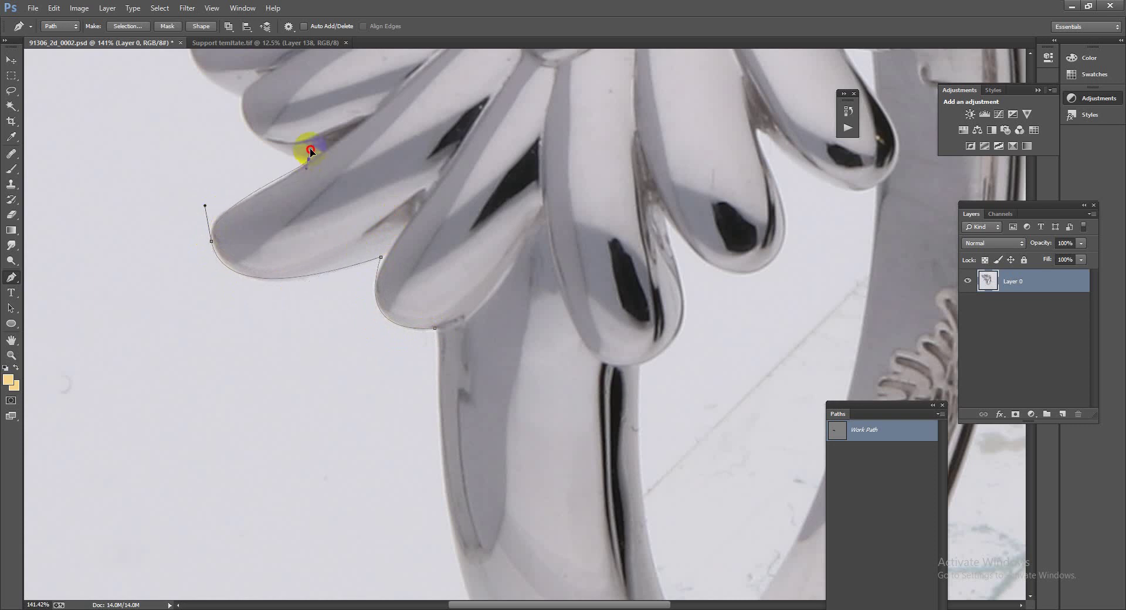
# Continue the outline around the upper feathers and along the top diamond row.
pyautogui.moveTo(234, 117)
pyautogui.mouseDown()
pyautogui.moveTo(314, 246)
pyautogui.moveTo(316, 214)
pyautogui.moveTo(253, 218)
pyautogui.mouseUp()
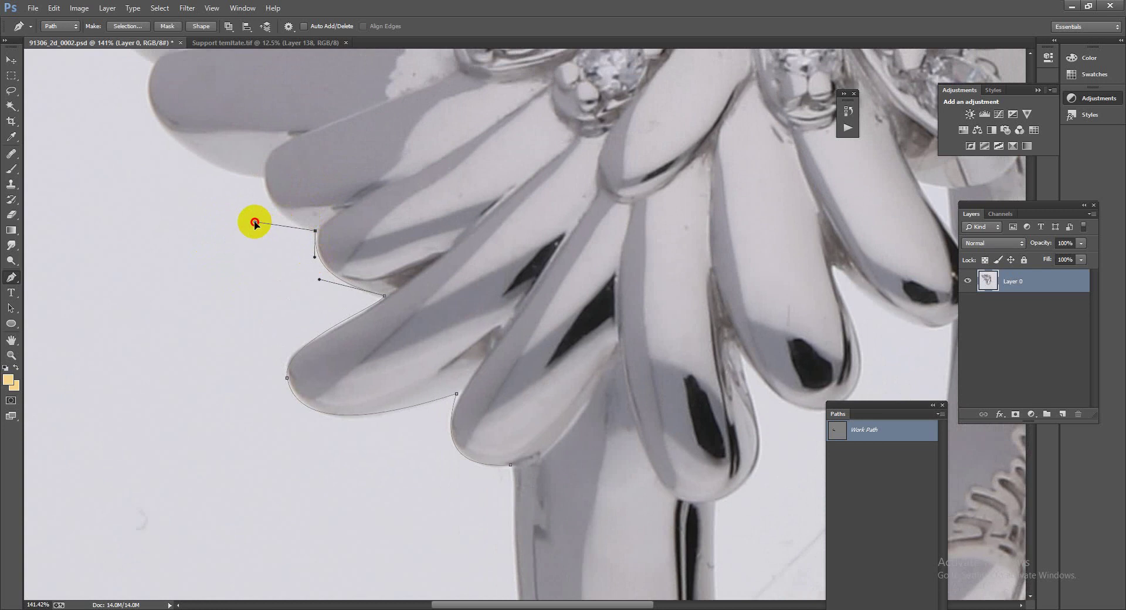
pyautogui.moveTo(263, 174)
pyautogui.mouseDown()
pyautogui.moveTo(176, 163)
pyautogui.moveTo(271, 267)
pyautogui.mouseUp()
pyautogui.moveTo(256, 207); pyautogui.dragTo(272, 178)
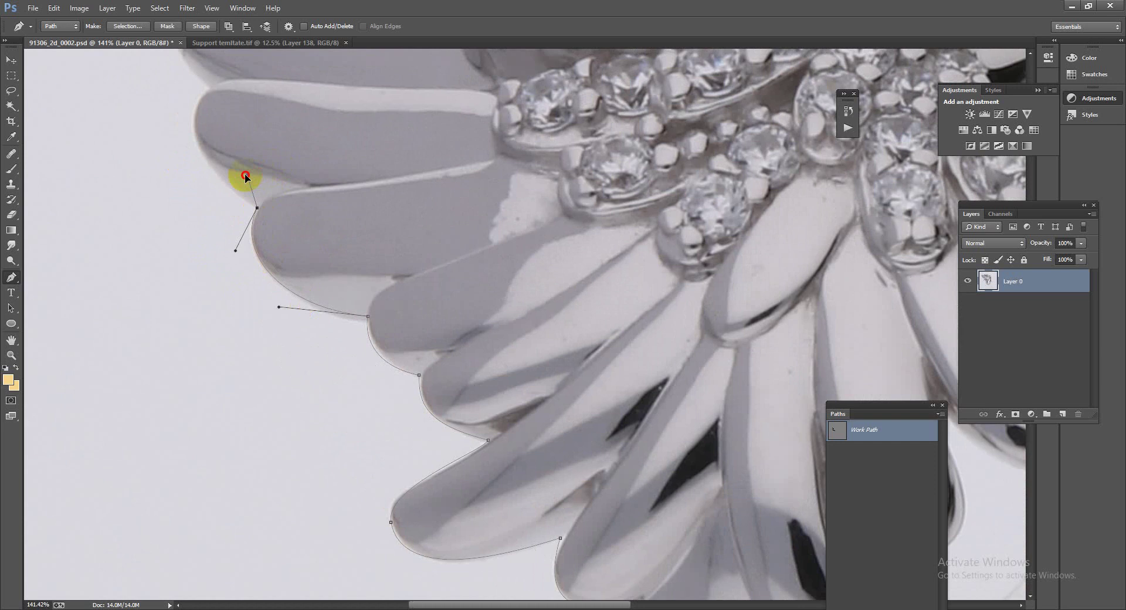
pyautogui.moveTo(279, 167); pyautogui.dragTo(162, 144)
pyautogui.moveTo(222, 113)
pyautogui.mouseDown()
pyautogui.moveTo(265, 258)
pyautogui.moveTo(264, 225)
pyautogui.moveTo(201, 183)
pyautogui.mouseUp()
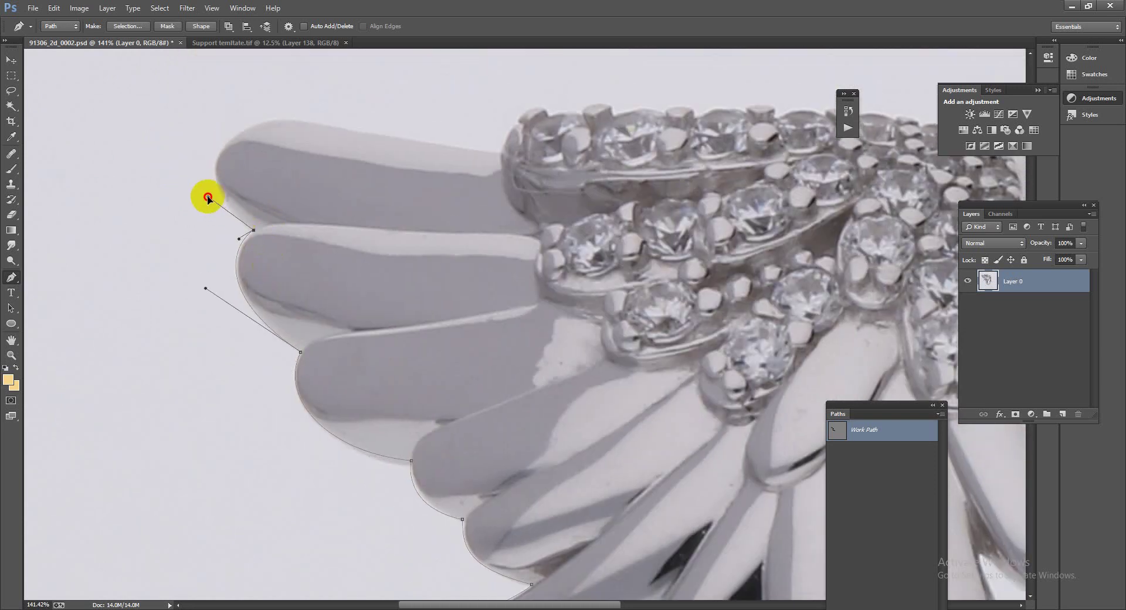
pyautogui.moveTo(247, 124); pyautogui.dragTo(297, 101)
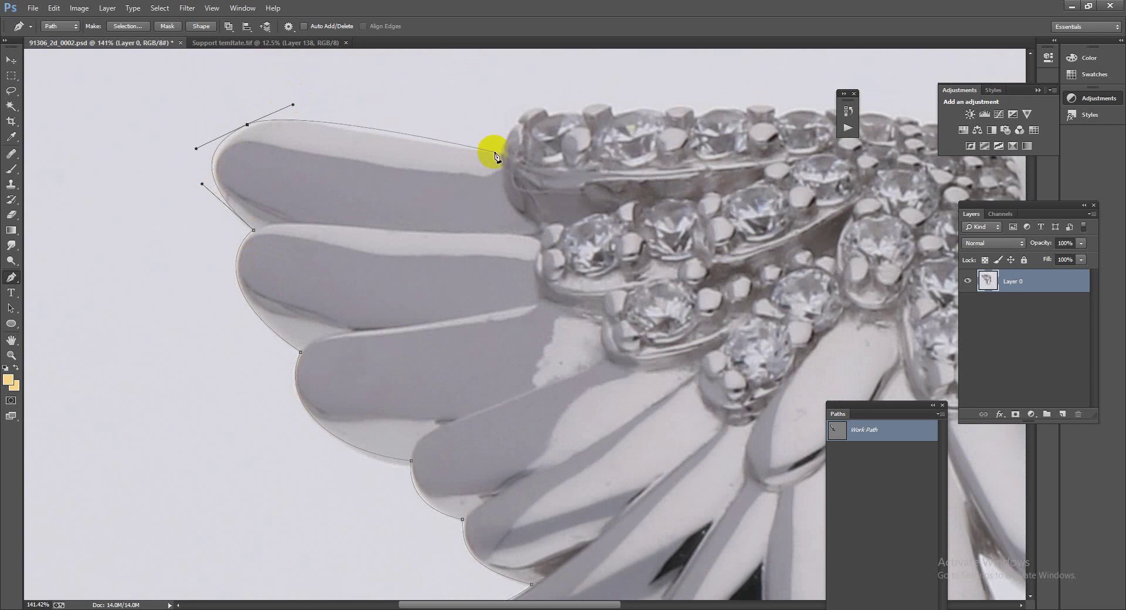
pyautogui.moveTo(503, 153)
pyautogui.mouseDown()
pyautogui.moveTo(537, 153)
pyautogui.moveTo(508, 127)
pyautogui.moveTo(535, 94)
pyautogui.moveTo(569, 106)
pyautogui.moveTo(590, 97)
pyautogui.moveTo(621, 126)
pyautogui.moveTo(651, 106)
pyautogui.moveTo(748, 97)
pyautogui.moveTo(802, 104)
pyautogui.moveTo(566, 131)
pyautogui.moveTo(663, 137)
pyautogui.moveTo(850, 179)
pyautogui.mouseUp()
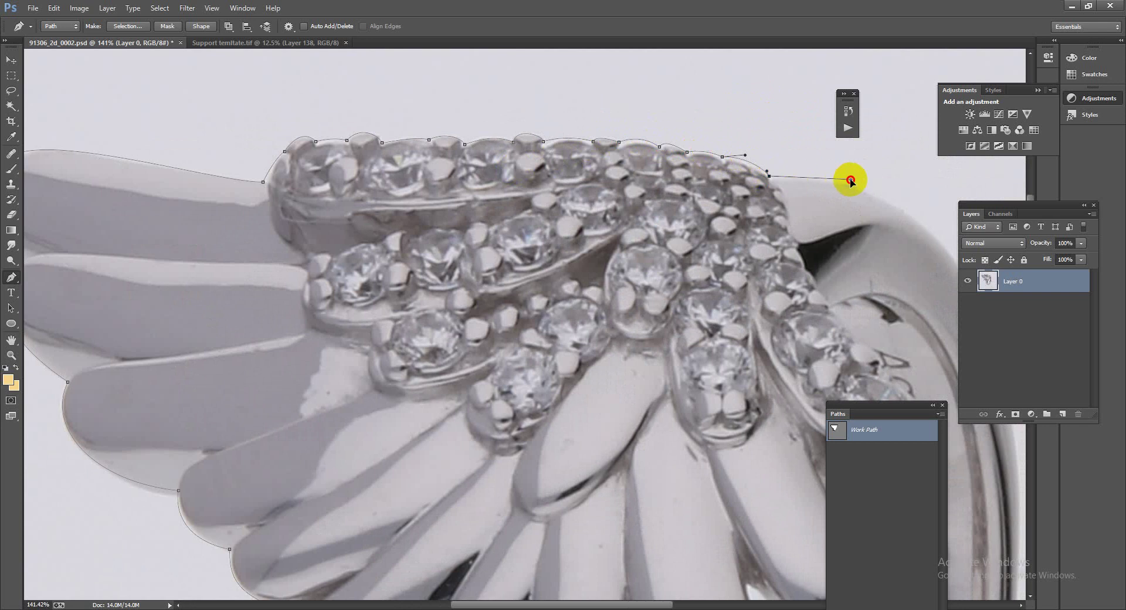
# Extend the outline down the band's outer edge, under its bottom, and back to the start.
pyautogui.moveTo(878, 249); pyautogui.dragTo(551, 157)
pyautogui.click(650, 193)
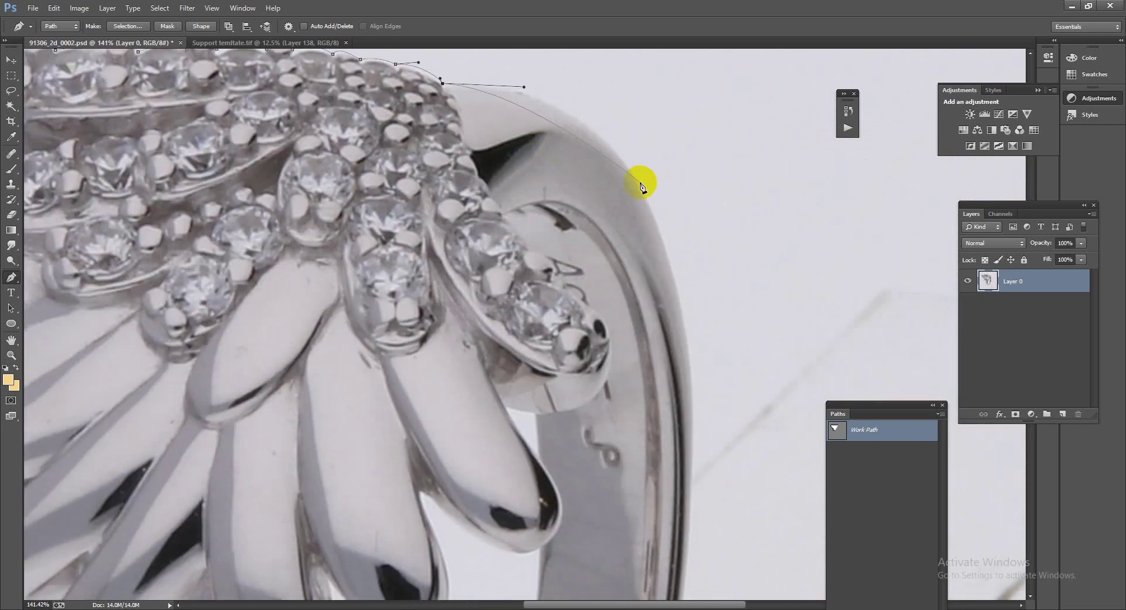
pyautogui.moveTo(642, 186)
pyautogui.mouseDown()
pyautogui.moveTo(695, 260)
pyautogui.moveTo(686, 223)
pyautogui.mouseUp()
pyautogui.moveTo(683, 326); pyautogui.dragTo(668, 180)
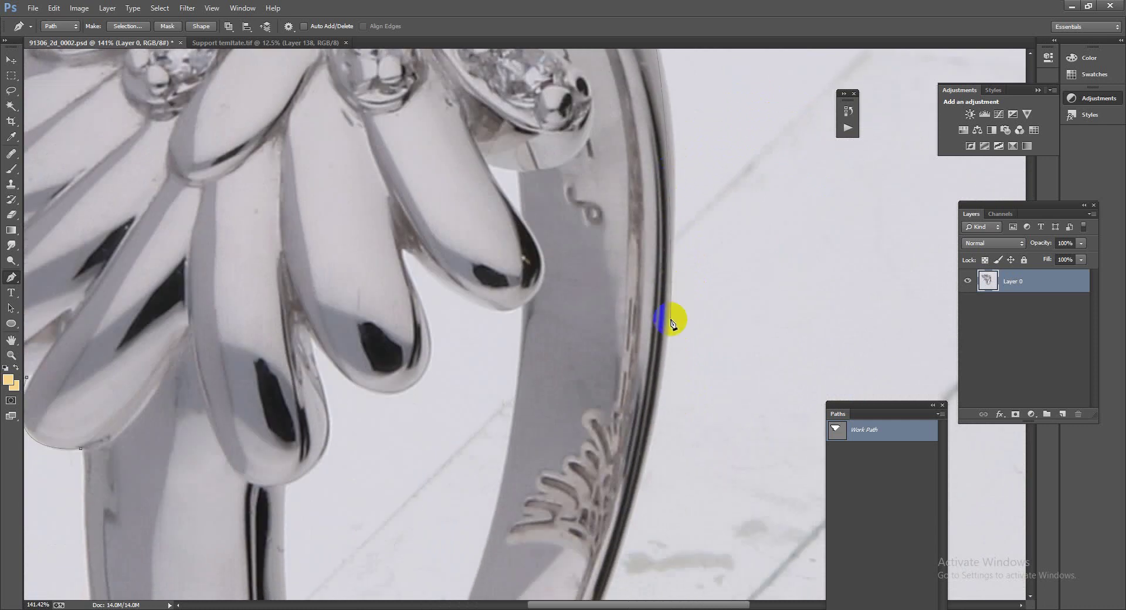
pyautogui.moveTo(671, 320)
pyautogui.mouseDown()
pyautogui.moveTo(659, 422)
pyautogui.moveTo(666, 82)
pyautogui.mouseUp()
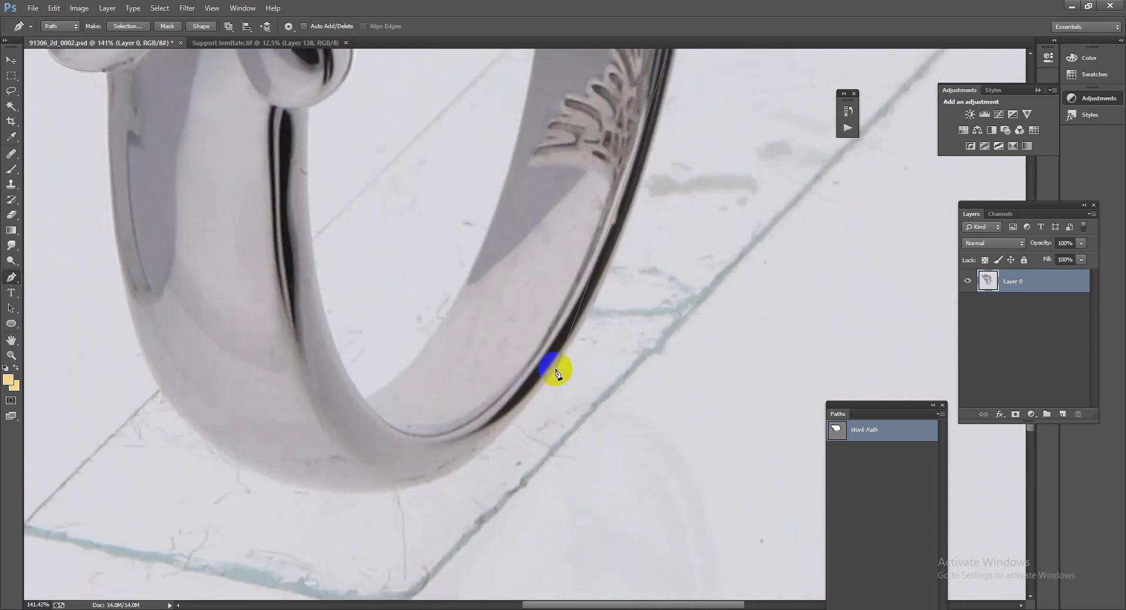
pyautogui.moveTo(555, 369); pyautogui.dragTo(472, 480)
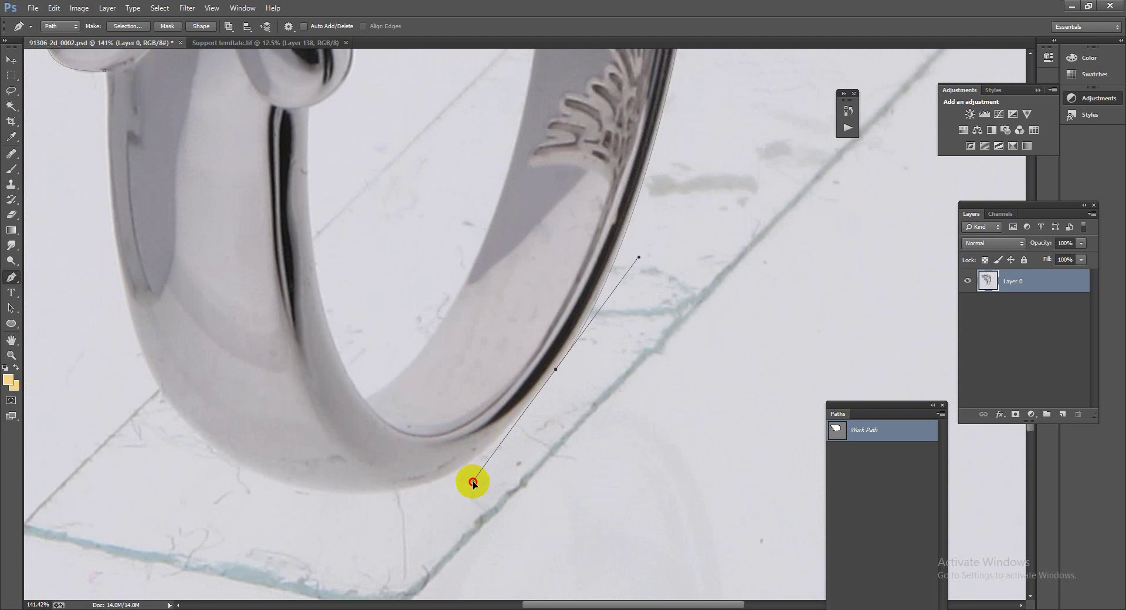
pyautogui.moveTo(335, 492); pyautogui.dragTo(245, 493)
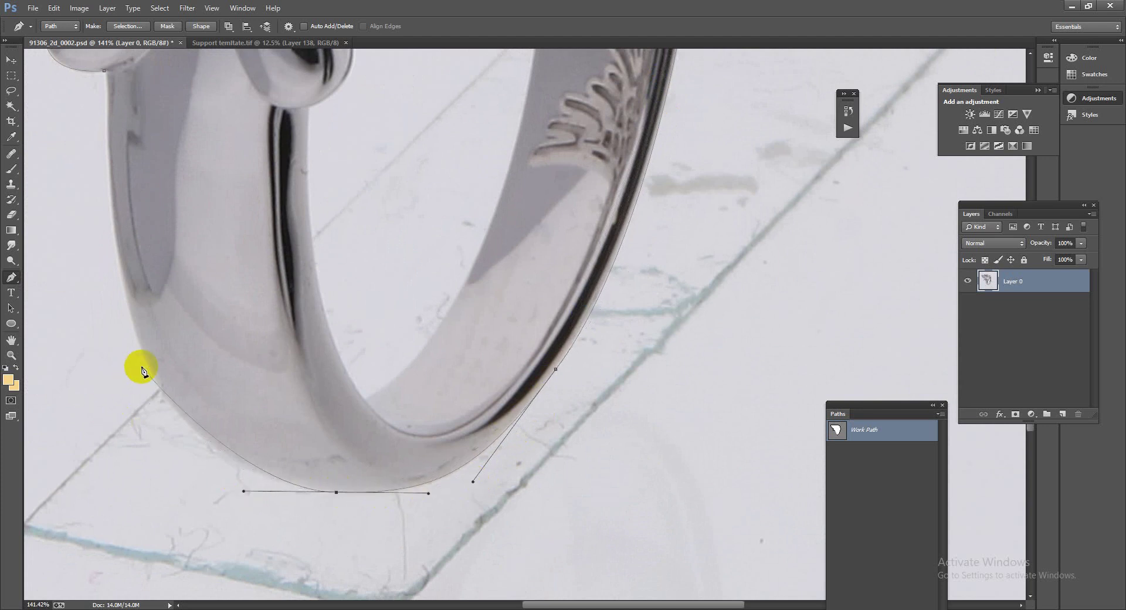
pyautogui.moveTo(144, 364); pyautogui.dragTo(128, 325)
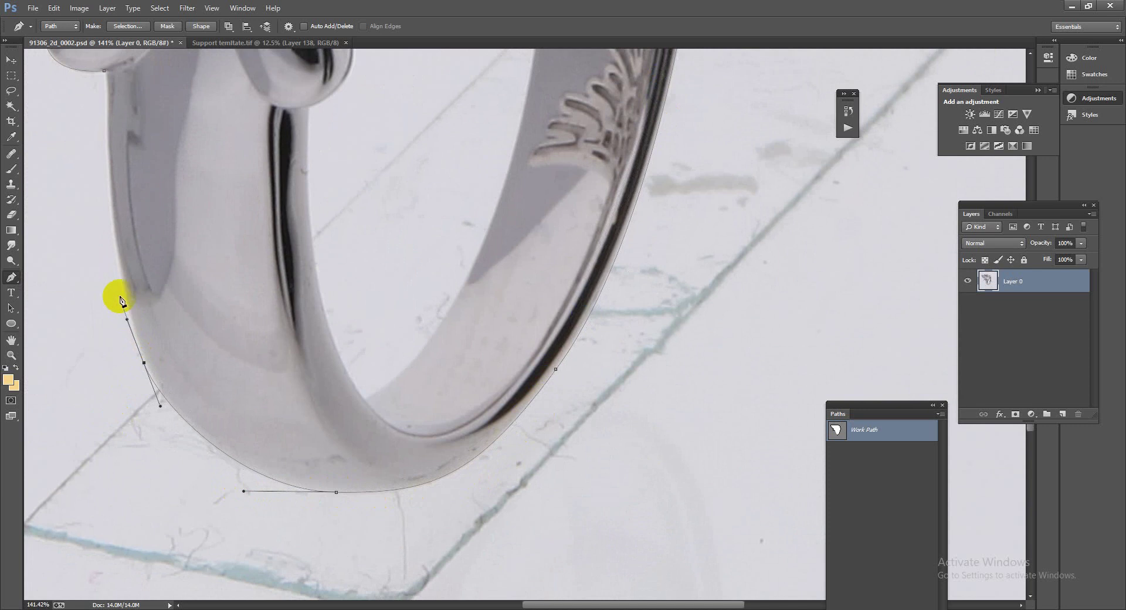
pyautogui.moveTo(95, 246); pyautogui.dragTo(166, 395)
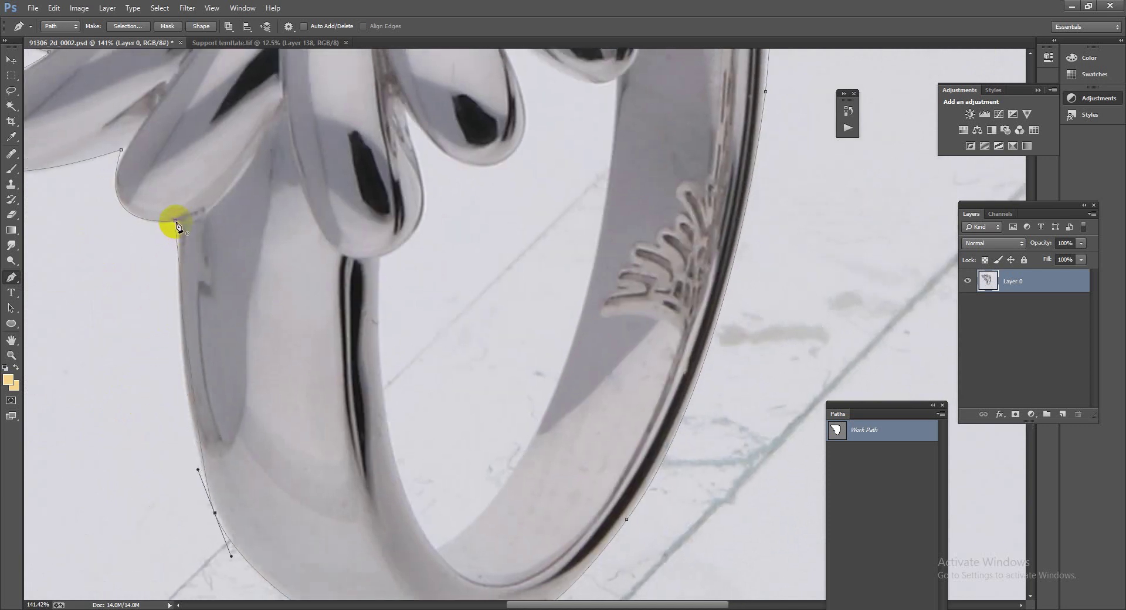
pyautogui.click(176, 223)
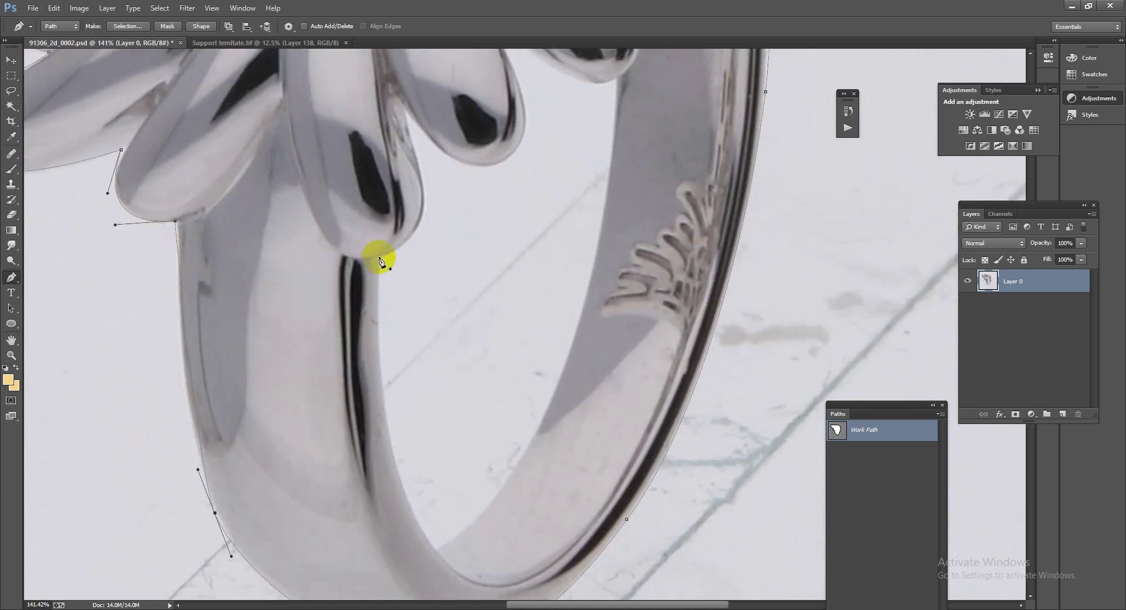
# Trace the band's inner opening and the edges of the lower petals.
pyautogui.moveTo(380, 256); pyautogui.dragTo(368, 399)
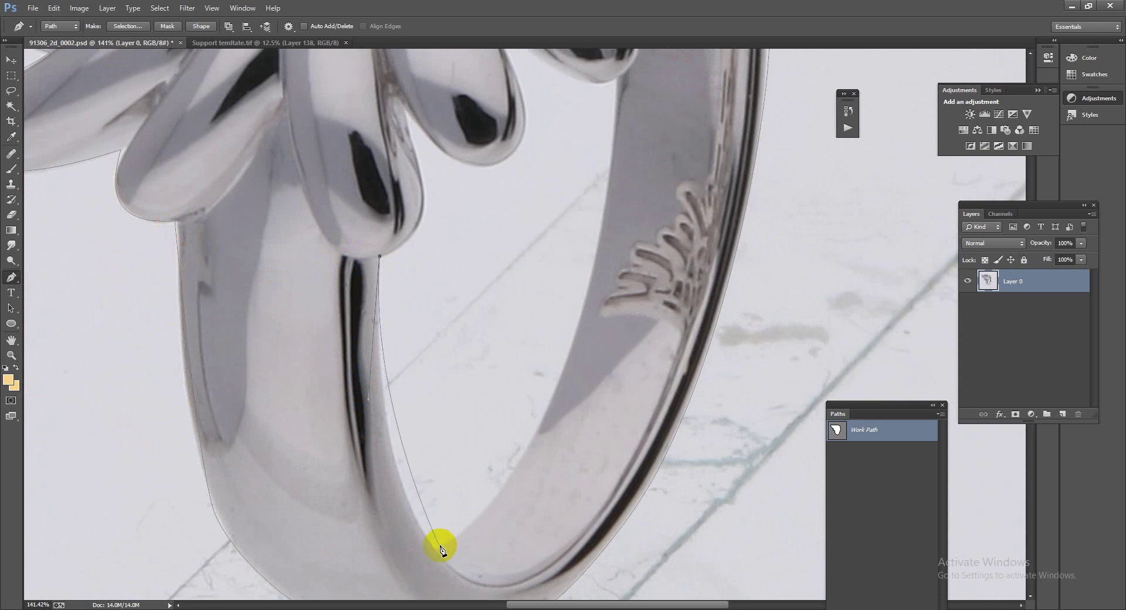
pyautogui.moveTo(435, 549)
pyautogui.mouseDown()
pyautogui.moveTo(452, 551)
pyautogui.moveTo(461, 573)
pyautogui.moveTo(513, 520)
pyautogui.mouseUp()
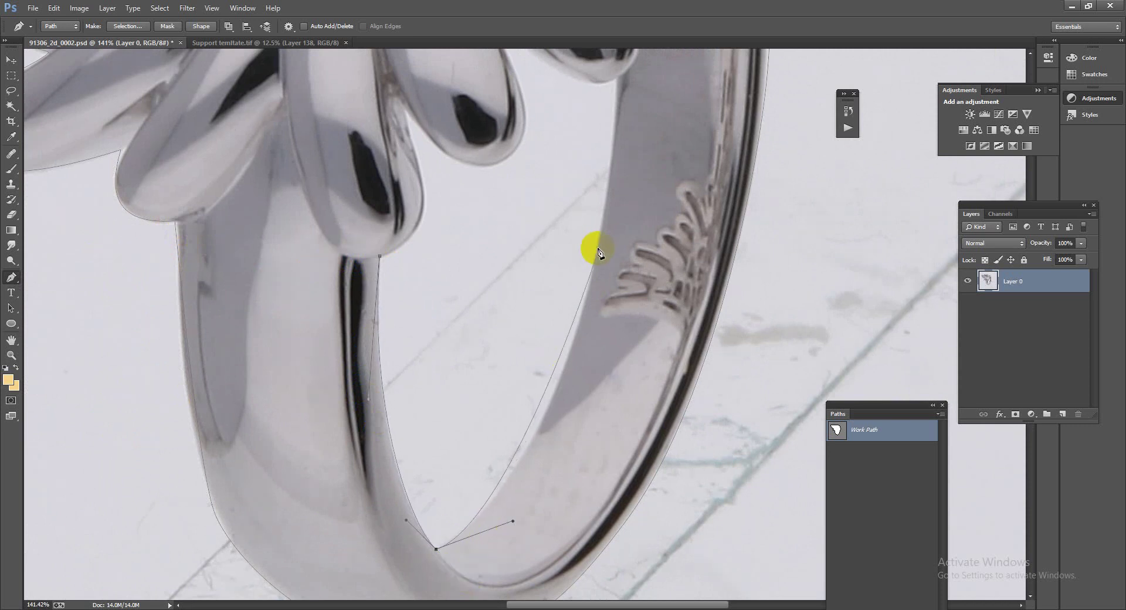
pyautogui.moveTo(598, 243)
pyautogui.mouseDown()
pyautogui.moveTo(610, 147)
pyautogui.moveTo(570, 259)
pyautogui.moveTo(538, 249)
pyautogui.mouseUp()
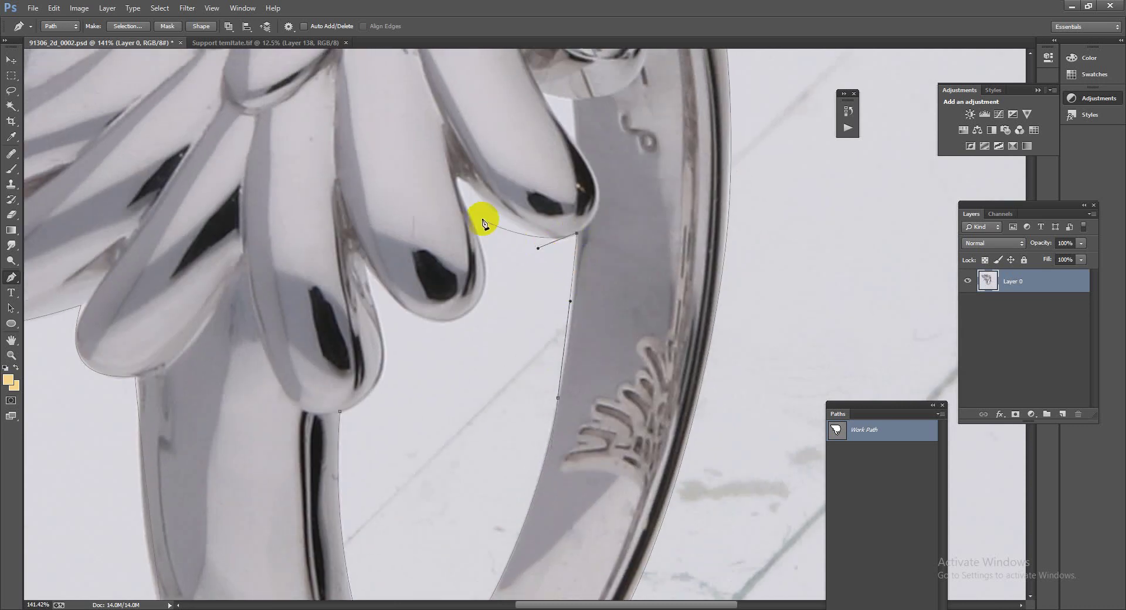
pyautogui.moveTo(459, 179); pyautogui.dragTo(479, 232)
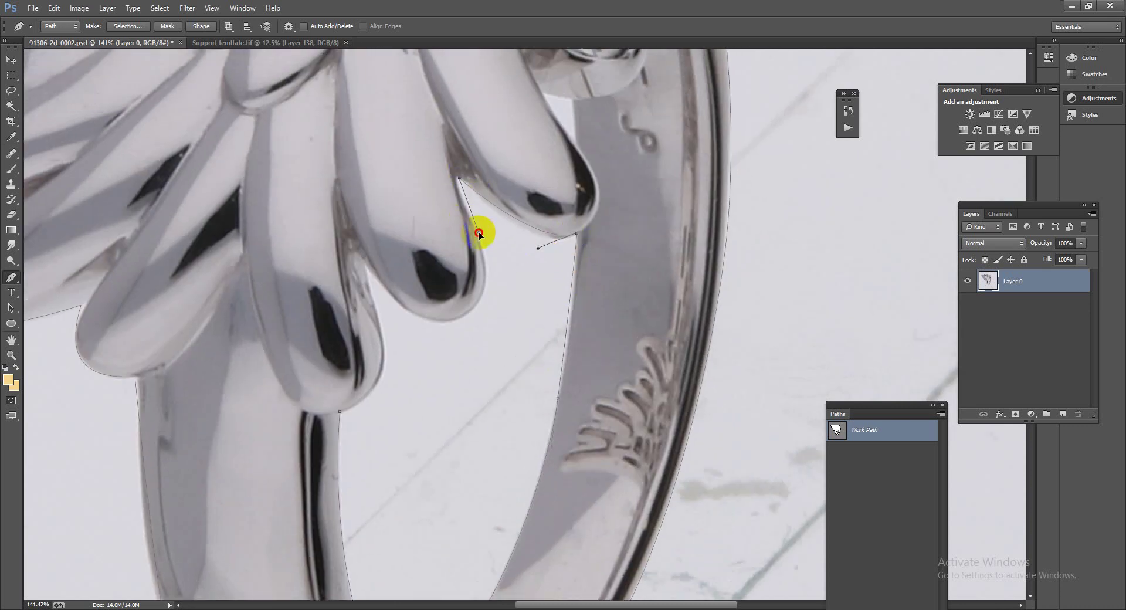
pyautogui.moveTo(475, 303); pyautogui.dragTo(455, 329)
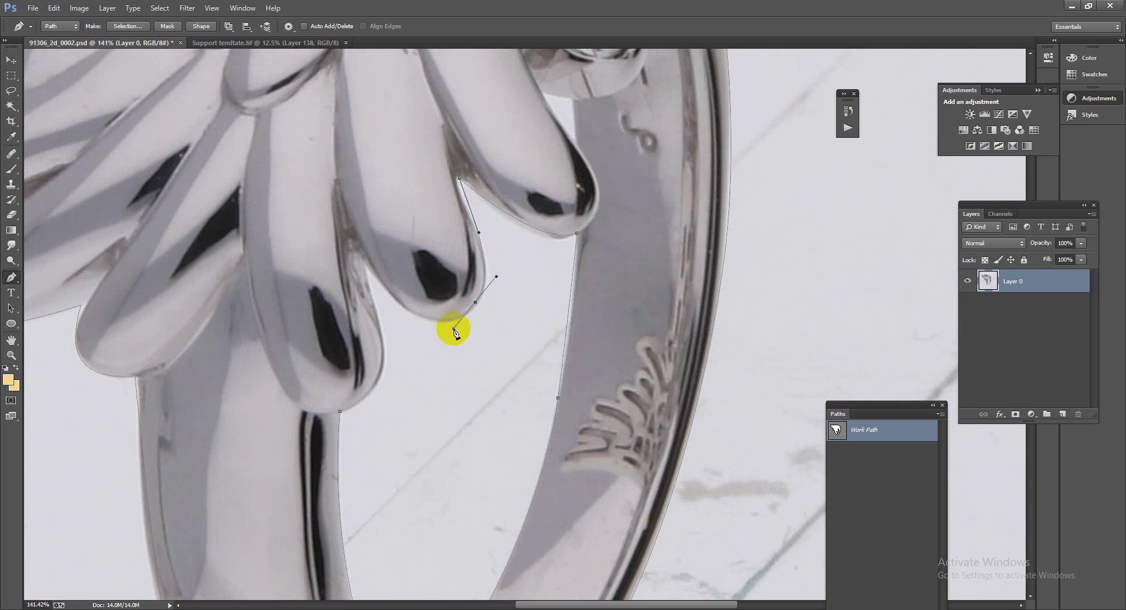
pyautogui.click(475, 306)
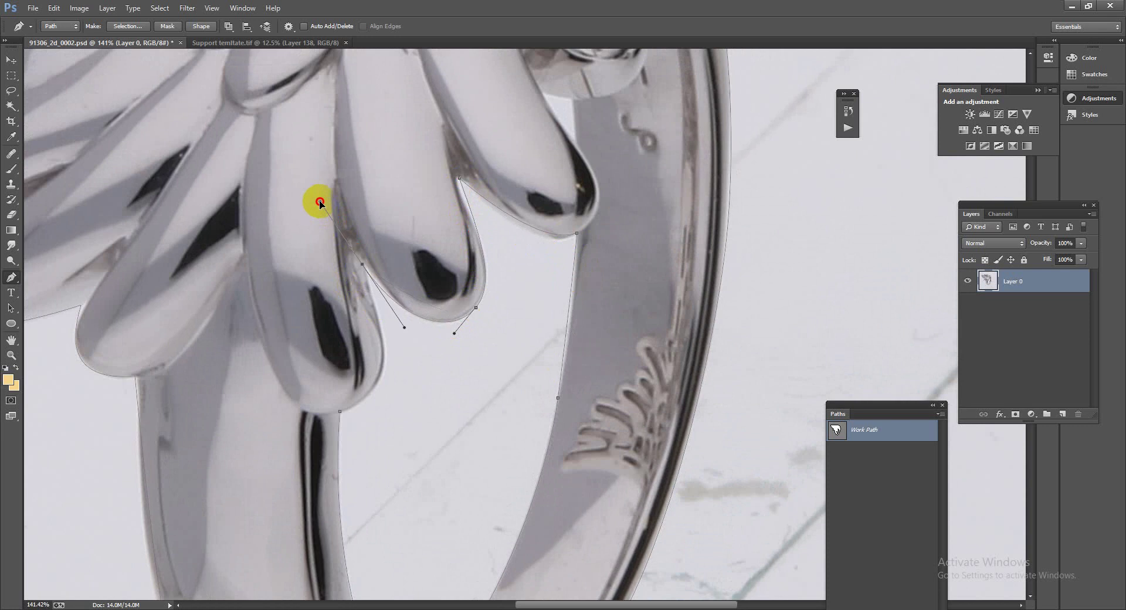
pyautogui.moveTo(319, 202); pyautogui.dragTo(381, 317)
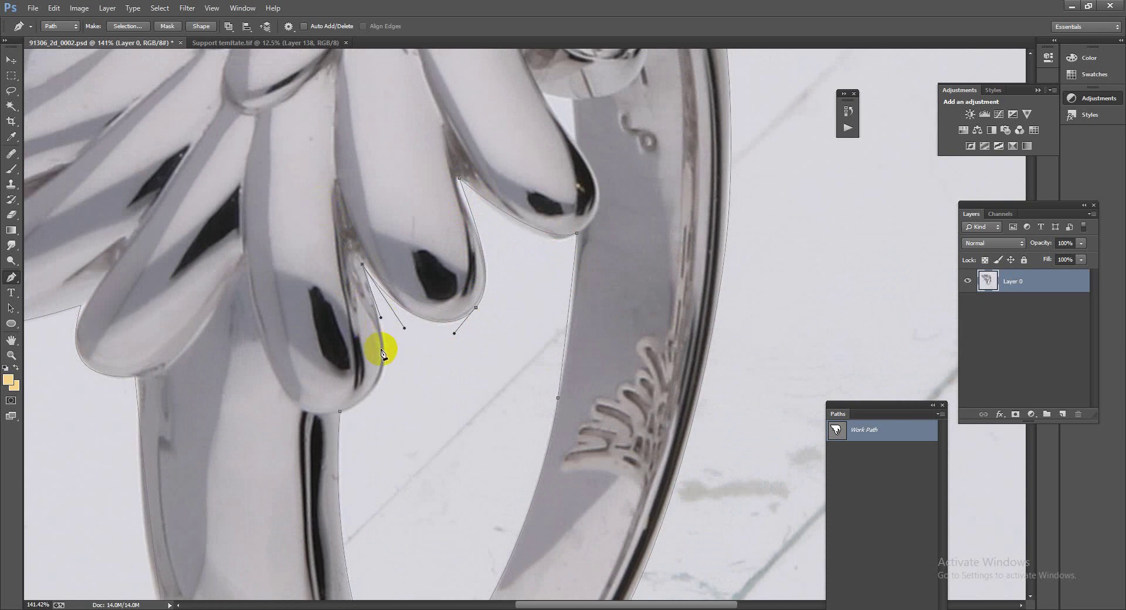
pyautogui.moveTo(383, 370)
pyautogui.mouseDown()
pyautogui.moveTo(379, 389)
pyautogui.moveTo(324, 415)
pyautogui.mouseUp()
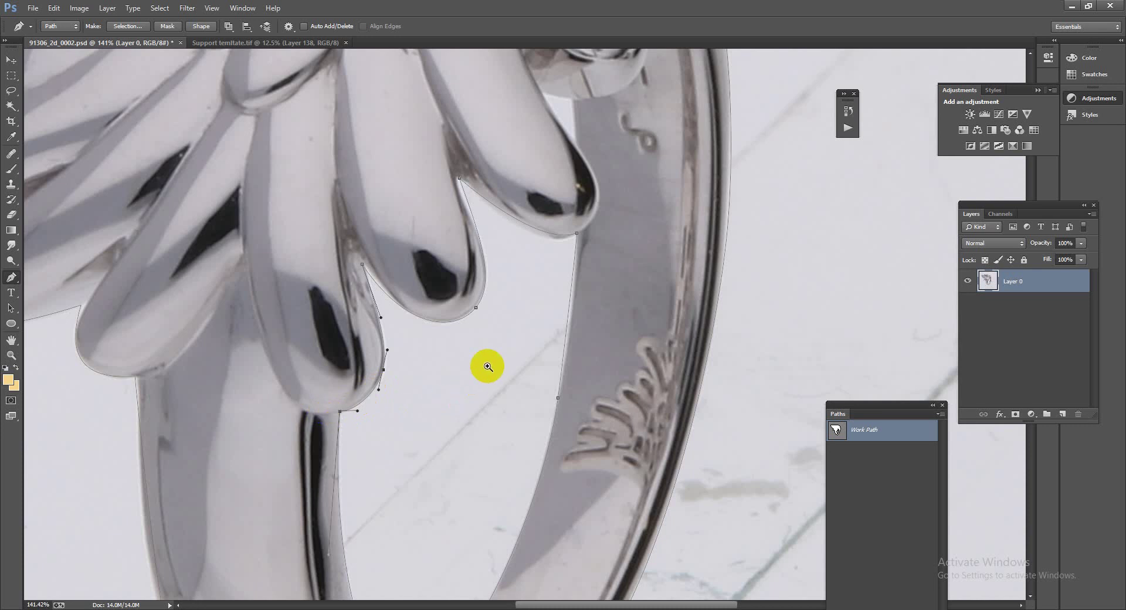
# Add curved anchors up the inner edge of the ring band.
pyautogui.scroll(-1, 503, 328)
pyautogui.click(547, 359)
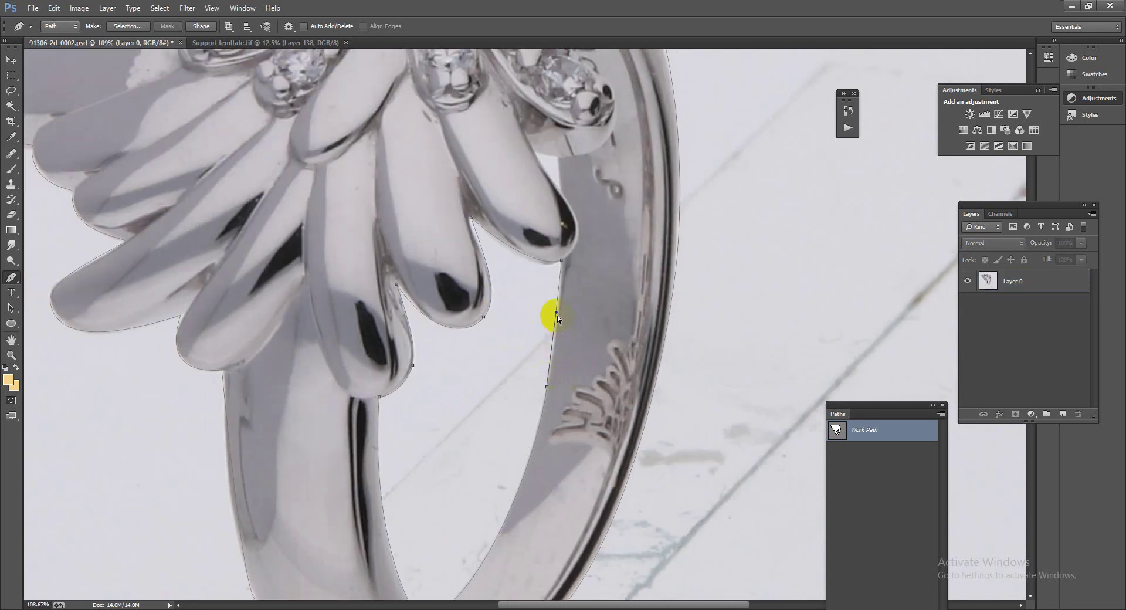
pyautogui.moveTo(555, 313); pyautogui.dragTo(558, 300)
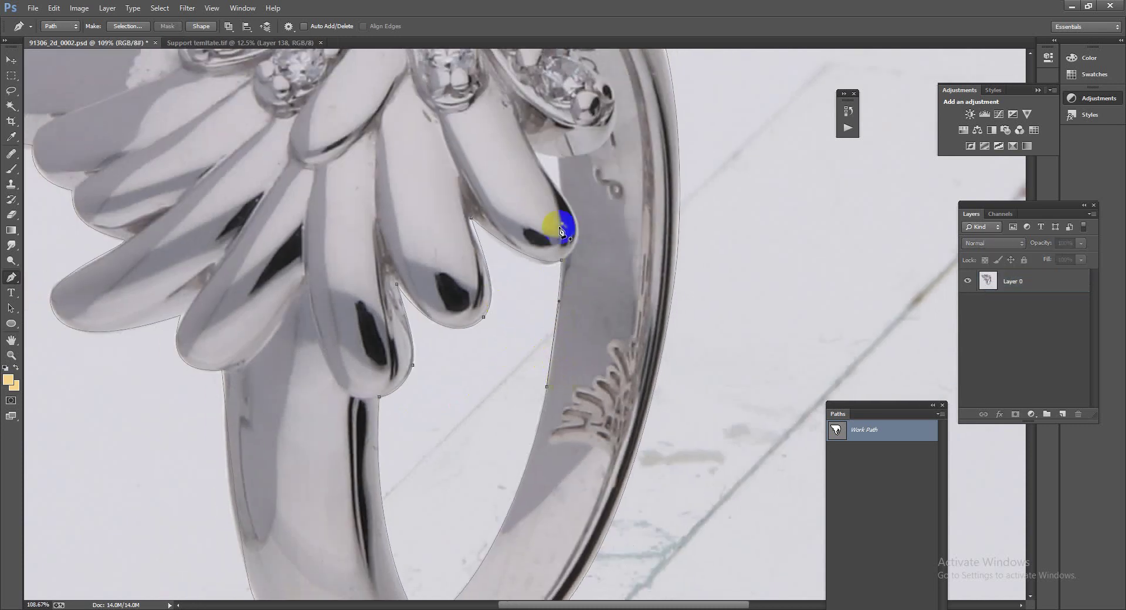
pyautogui.moveTo(560, 188); pyautogui.dragTo(557, 166)
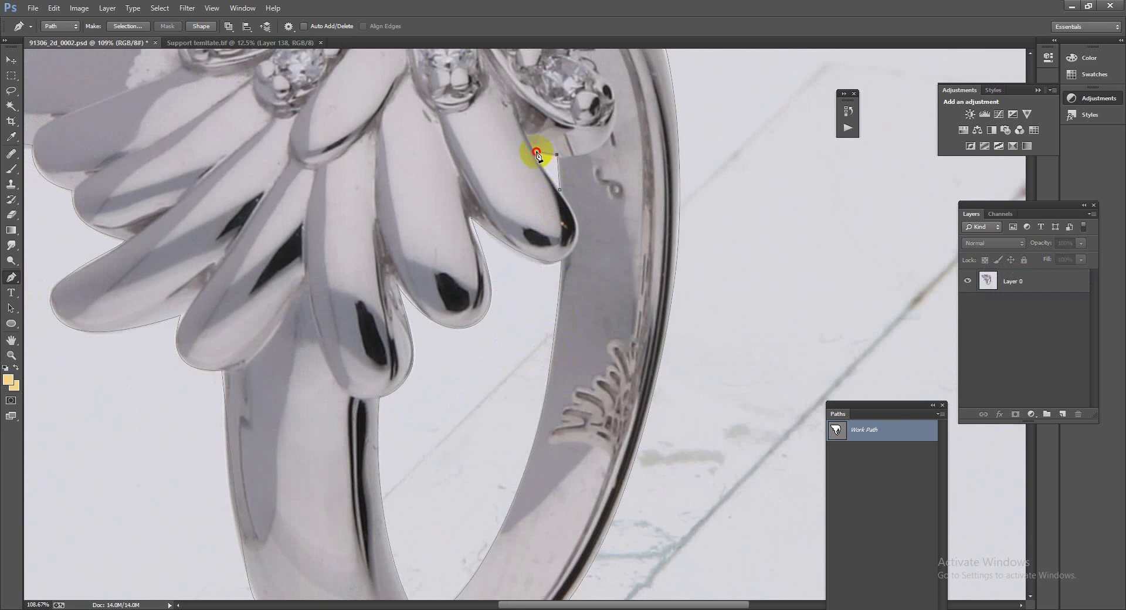
# Finish the outline and save the Work Path as Path 1.
pyautogui.click(537, 153)
pyautogui.hotkey('ctrl', '0')
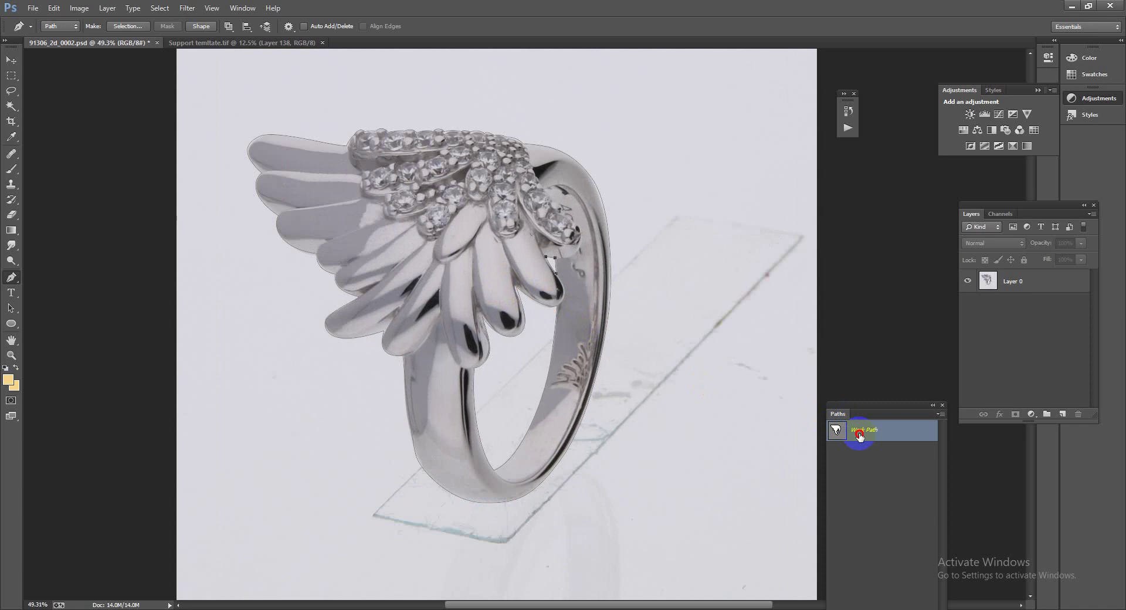
pyautogui.doubleClick(848, 430)
pyautogui.click(643, 214)
# Load Path 1 as a feathered selection and copy the ring onto new layers.
pyautogui.hotkey('ctrl', 'Return')
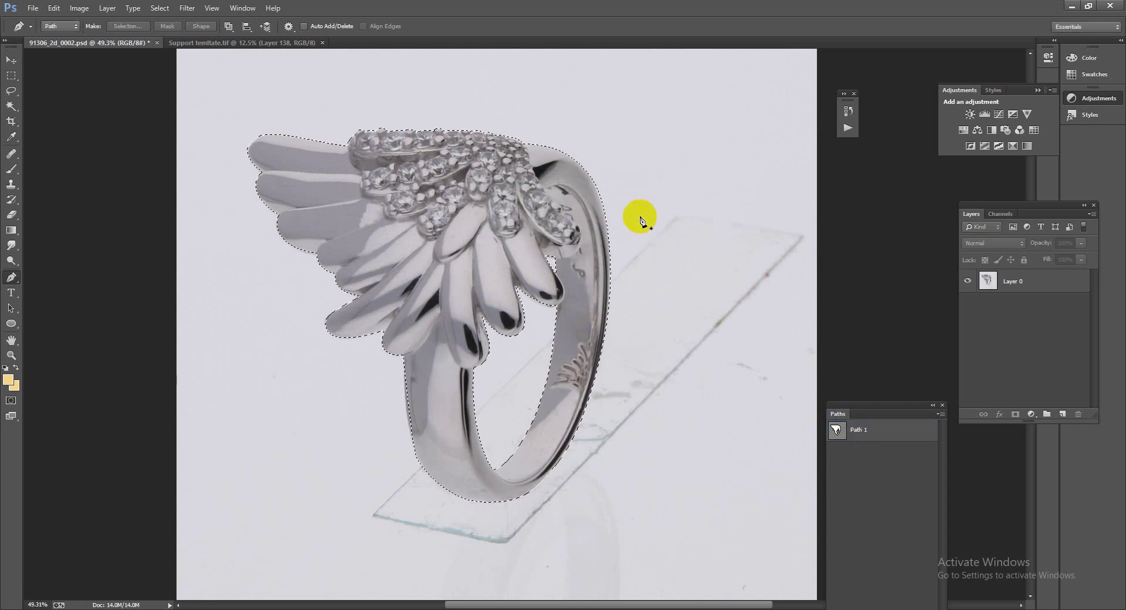
pyautogui.hotkey('shift', 'F6')
pyautogui.click(639, 216)
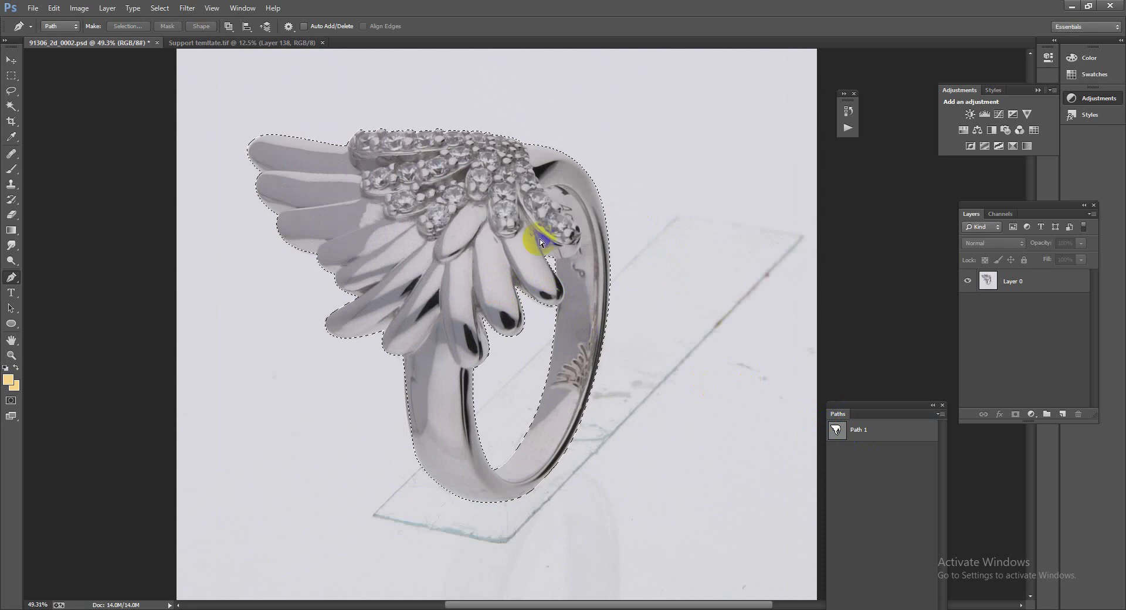
pyautogui.click(1036, 286)
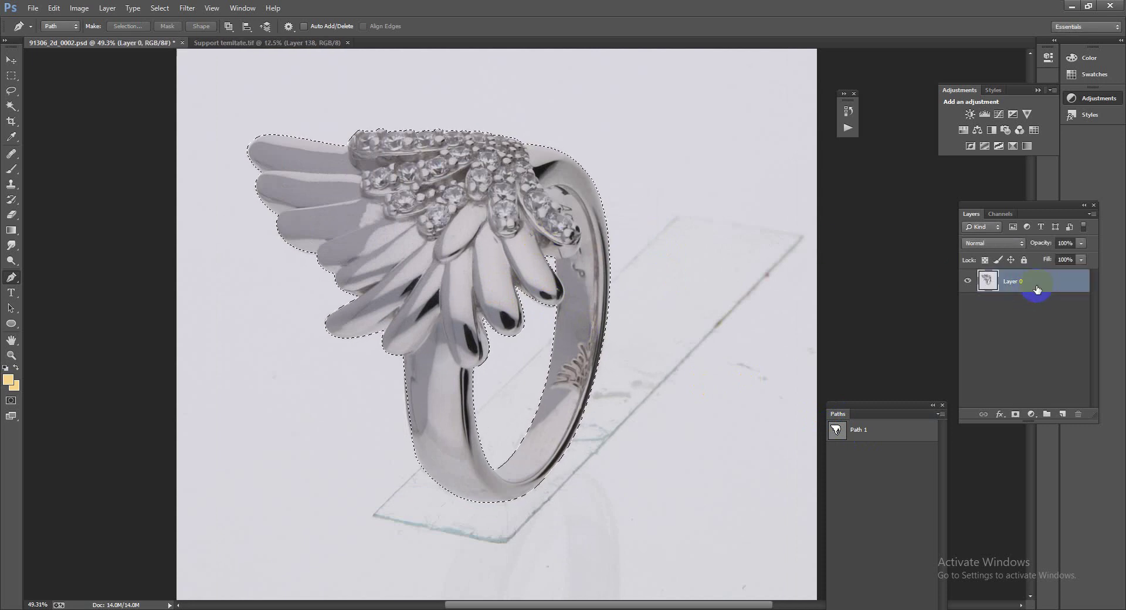
pyautogui.hotkey('ctrl', 'j')
pyautogui.hotkey('ctrl', 'j')
pyautogui.click(1026, 304)
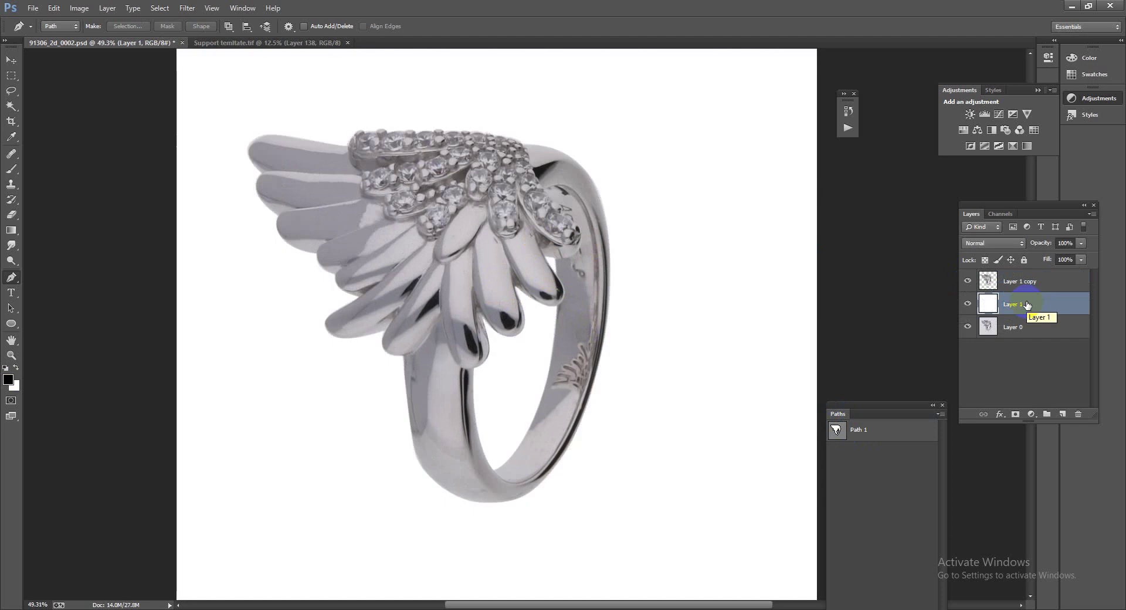
# Start a new Work Path curving around the back of the band's inner opening.
pyautogui.scroll(-1, 531, 386)
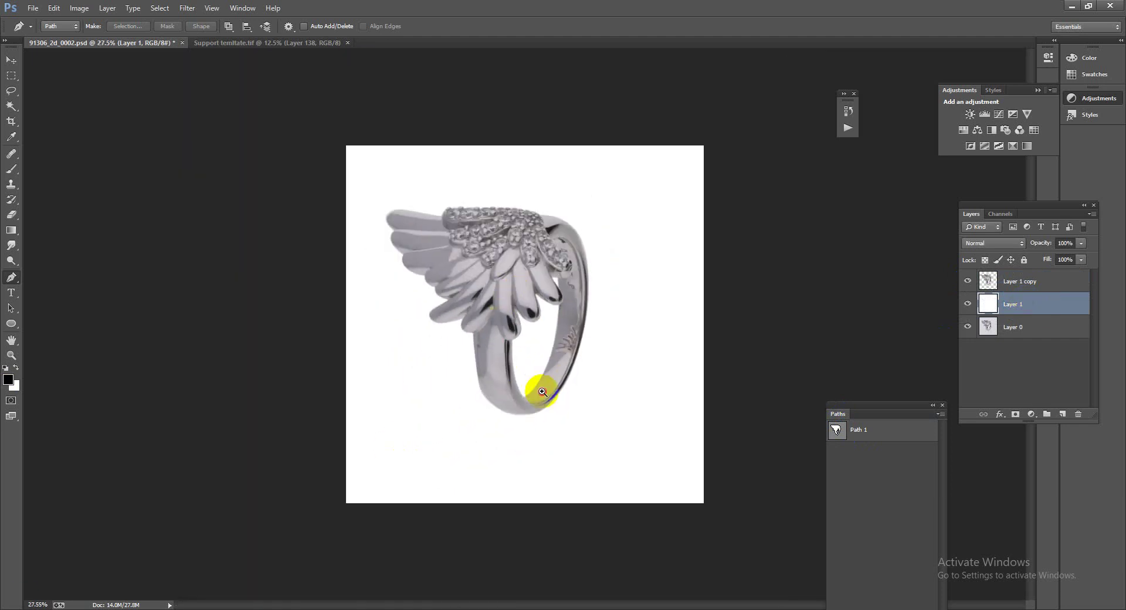
pyautogui.scroll(3, 533, 378)
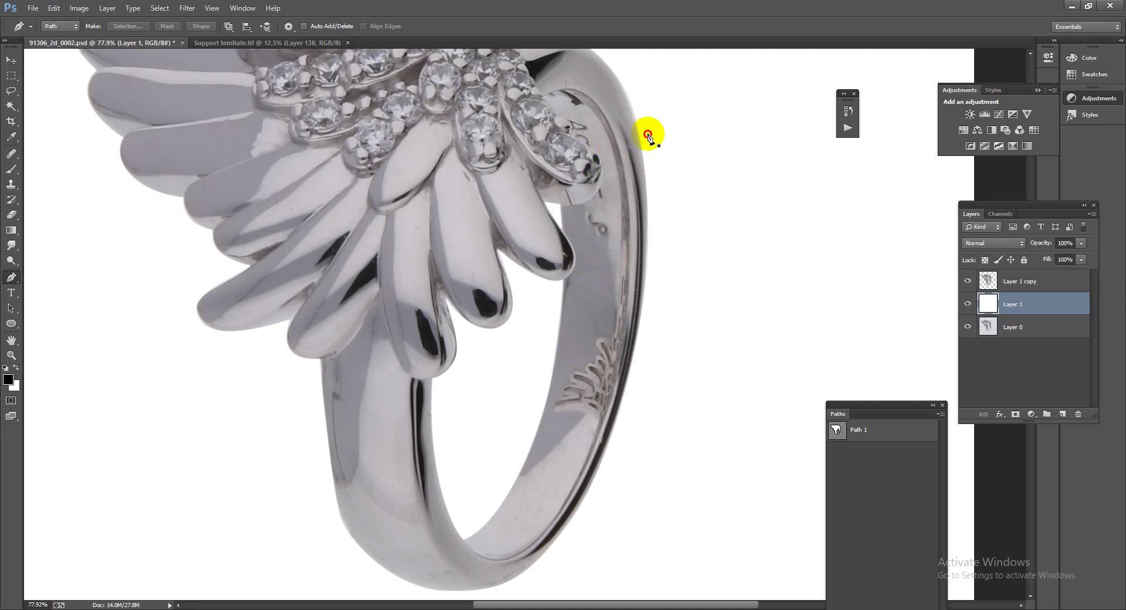
pyautogui.moveTo(648, 136); pyautogui.dragTo(634, 111)
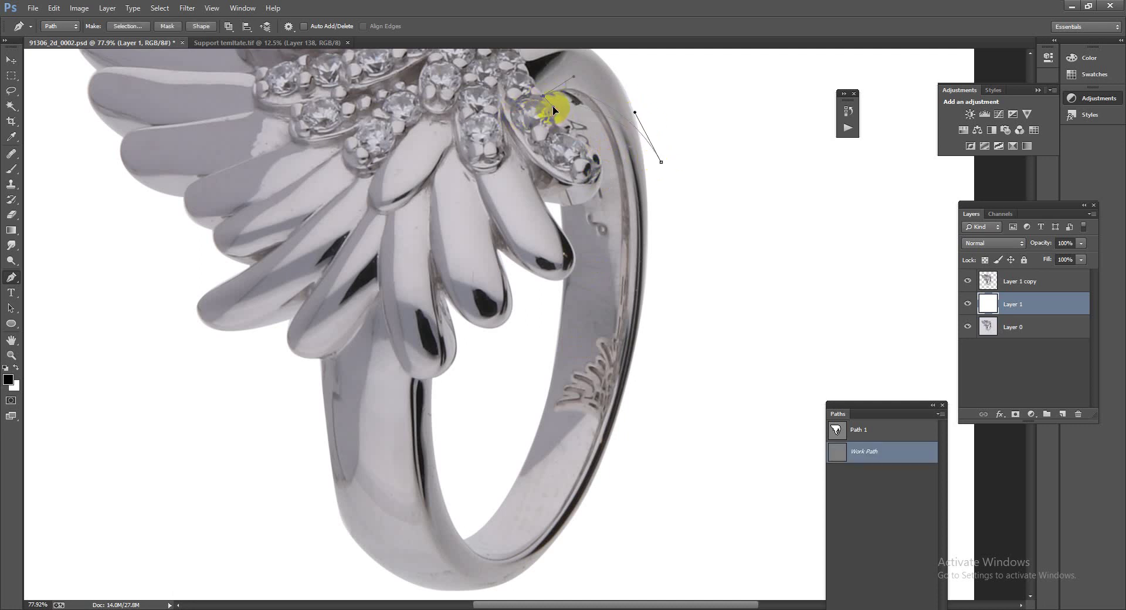
pyautogui.moveTo(554, 114); pyautogui.dragTo(572, 116)
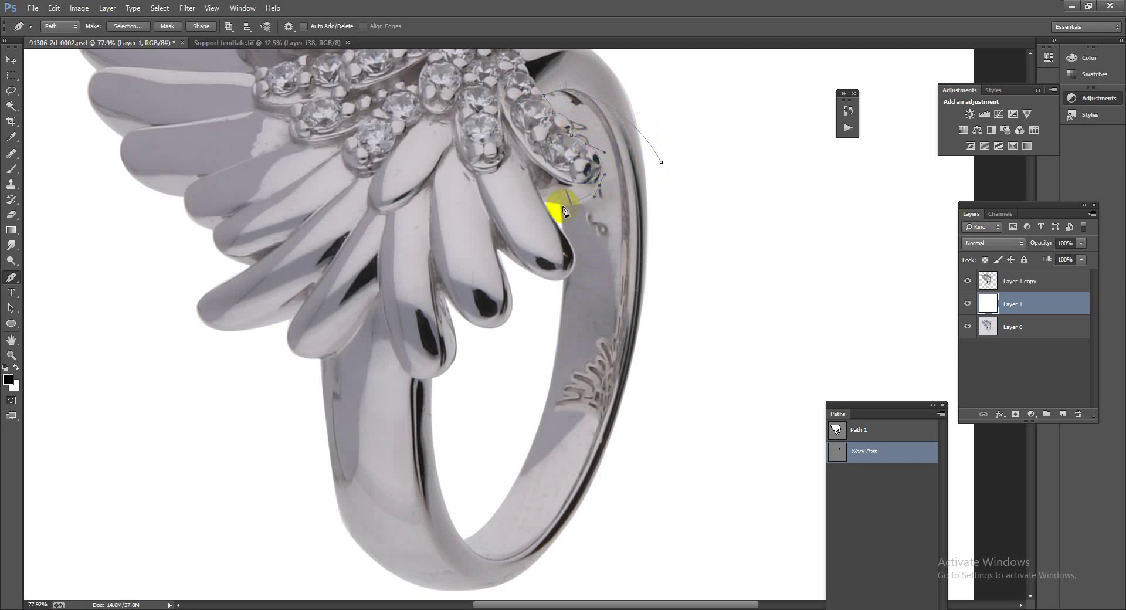
pyautogui.moveTo(541, 205); pyautogui.dragTo(568, 234)
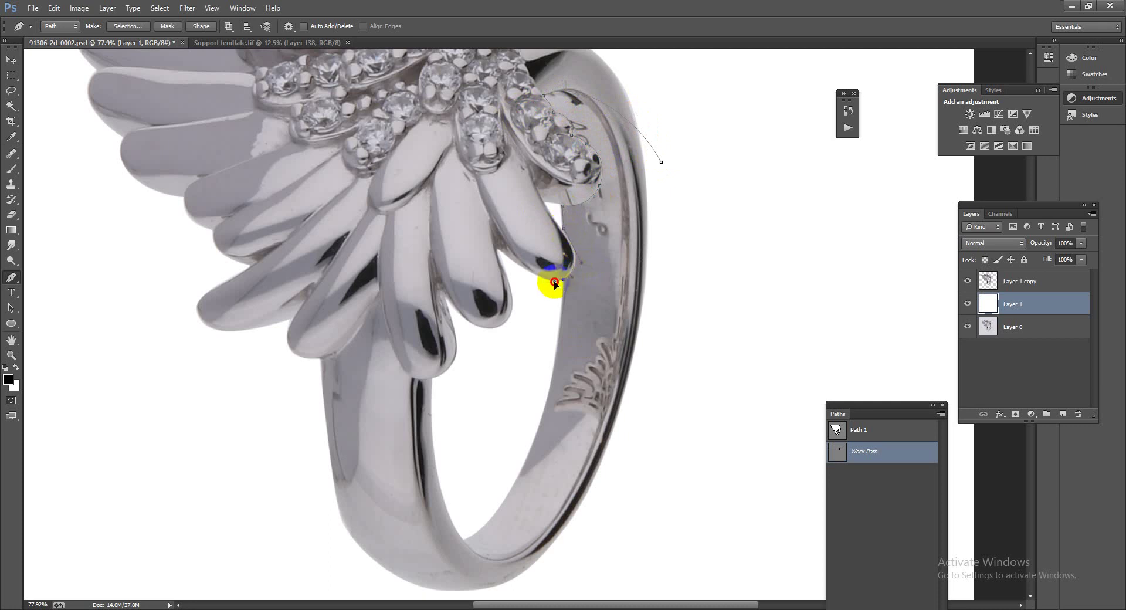
pyautogui.moveTo(550, 291); pyautogui.dragTo(554, 359)
pyautogui.click(467, 437)
pyautogui.moveTo(455, 467); pyautogui.dragTo(459, 246)
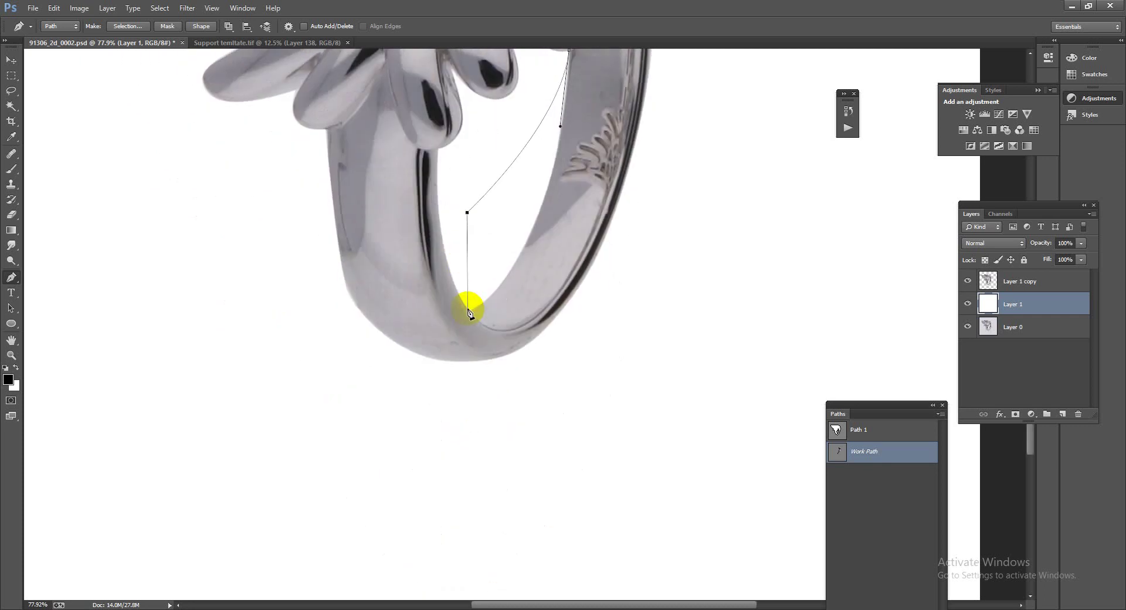
pyautogui.moveTo(467, 309); pyautogui.dragTo(475, 338)
pyautogui.moveTo(570, 298)
pyautogui.mouseDown()
pyautogui.moveTo(613, 251)
pyautogui.moveTo(558, 360)
pyautogui.mouseUp()
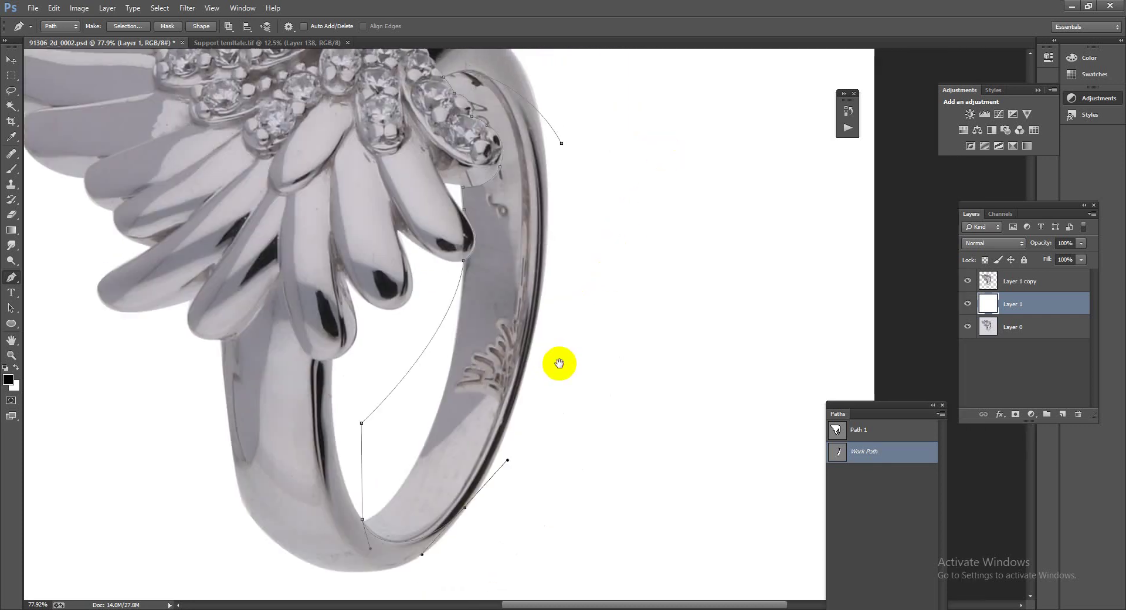
# Continue the path below the ring, across the wing petals, and down the right side.
pyautogui.moveTo(523, 491); pyautogui.dragTo(610, 289)
pyautogui.moveTo(447, 469); pyautogui.dragTo(377, 470)
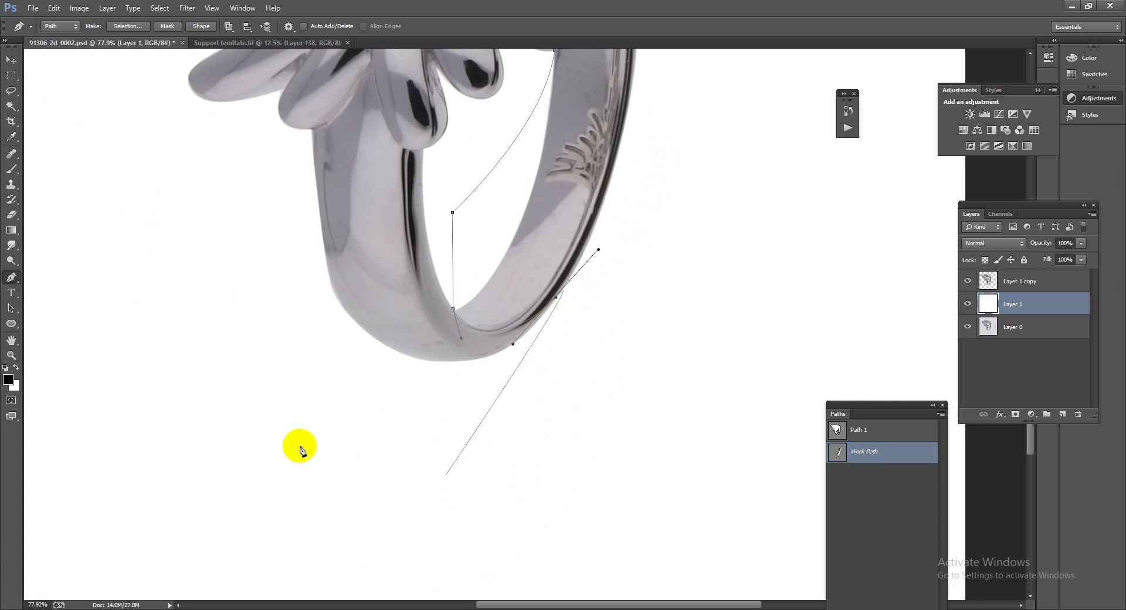
pyautogui.moveTo(319, 176); pyautogui.dragTo(331, 449)
pyautogui.moveTo(389, 216); pyautogui.dragTo(400, 202)
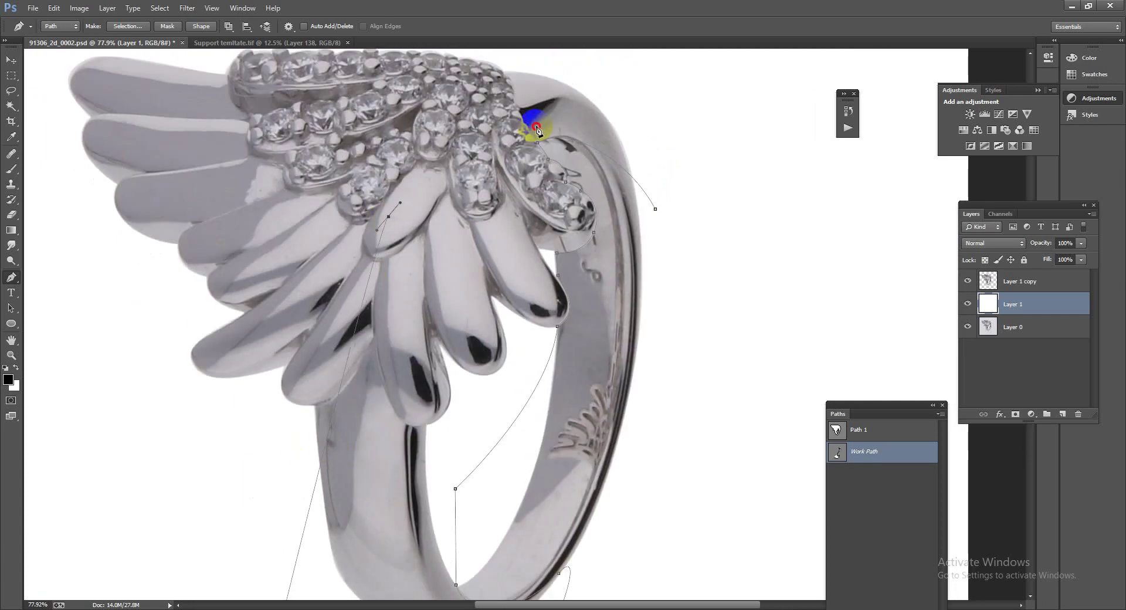
pyautogui.moveTo(535, 125); pyautogui.dragTo(544, 62)
pyautogui.moveTo(650, 108); pyautogui.dragTo(664, 154)
pyautogui.moveTo(664, 222); pyautogui.dragTo(650, 211)
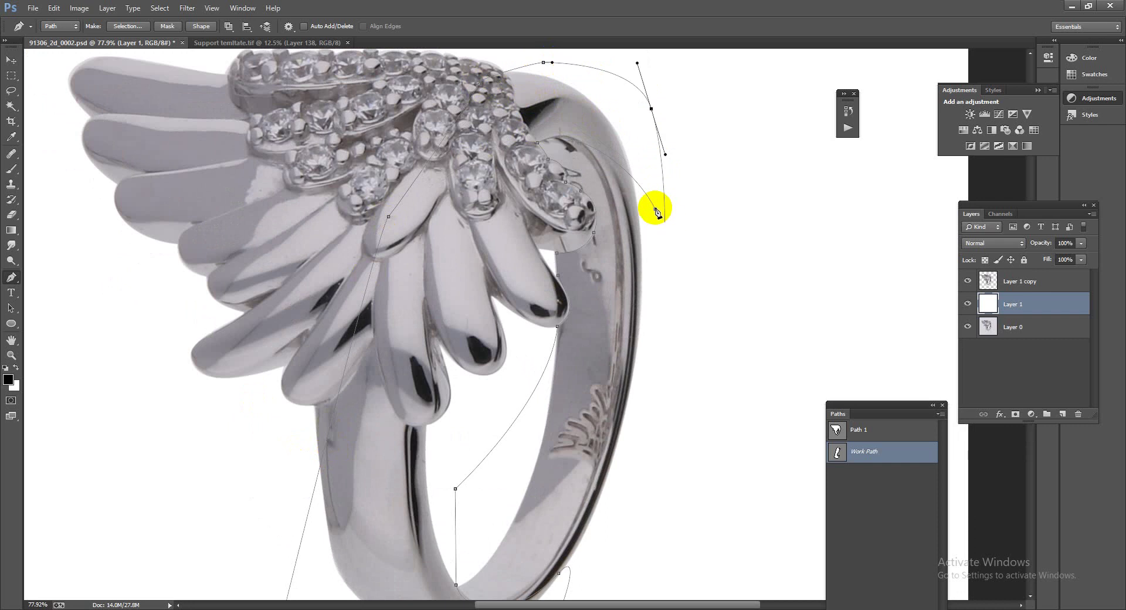
pyautogui.press('Return')
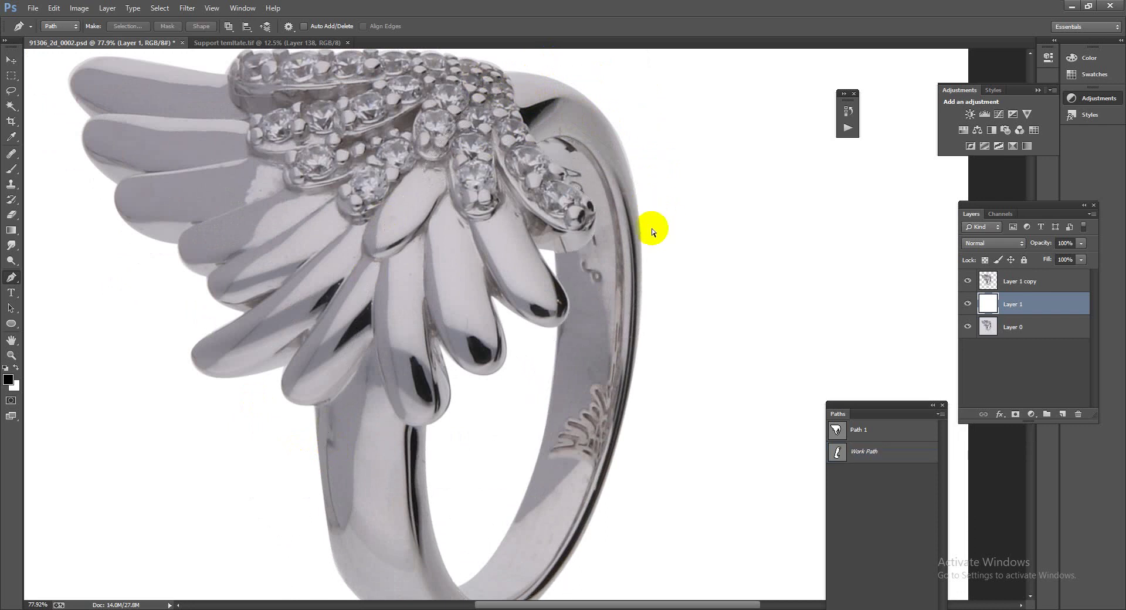
# Select gold band Layer 81 in Support temlate.tif with the Move tool, then return to the ring photo.
pyautogui.scroll(-3, 564, 353)
pyautogui.scroll(1, 564, 353)
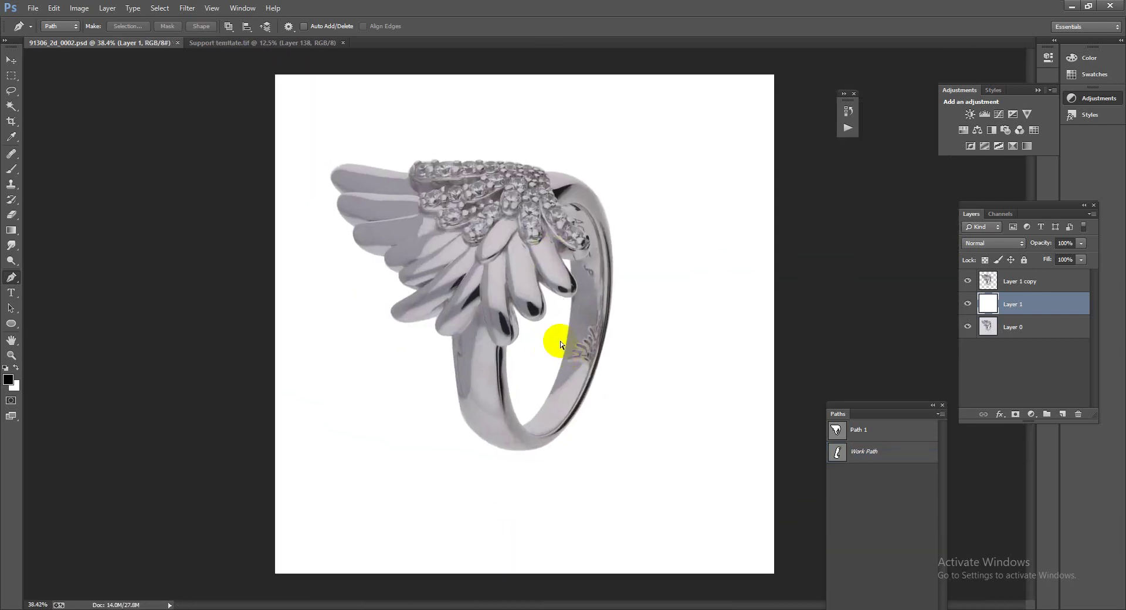
pyautogui.scroll(1, 546, 371)
pyautogui.scroll(3, 487, 442)
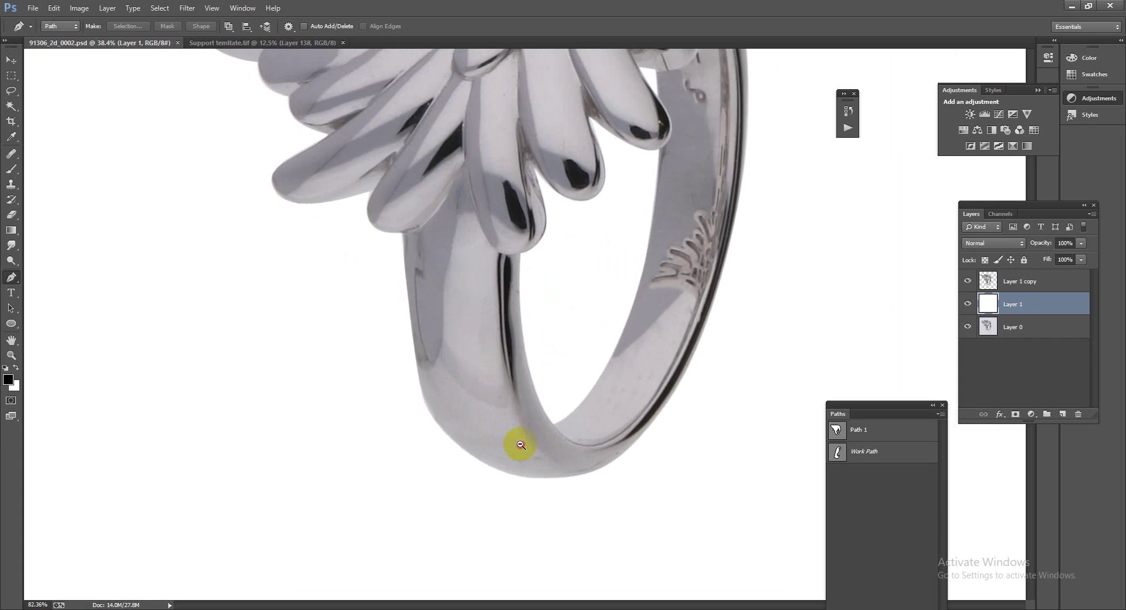
pyautogui.scroll(-4, 437, 334)
pyautogui.scroll(2, 438, 334)
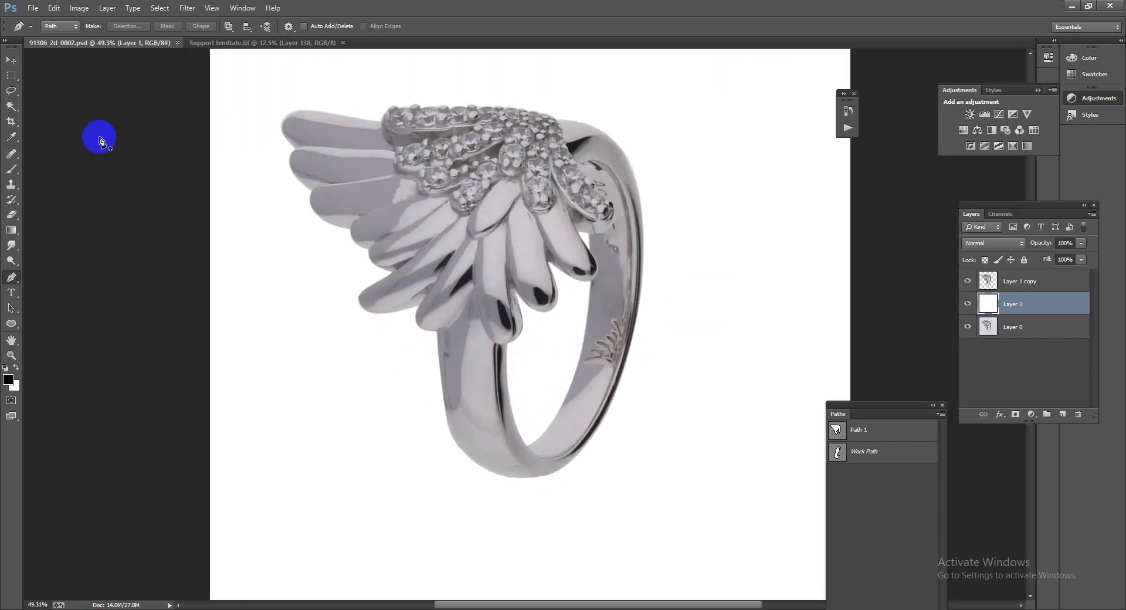
pyautogui.click(243, 43)
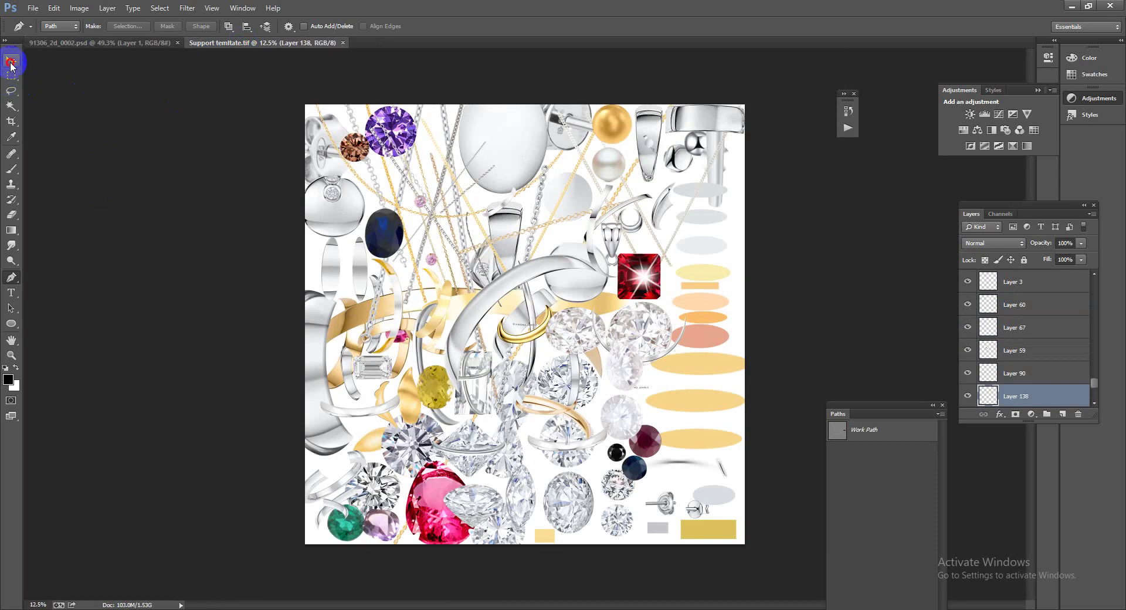
pyautogui.click(11, 60)
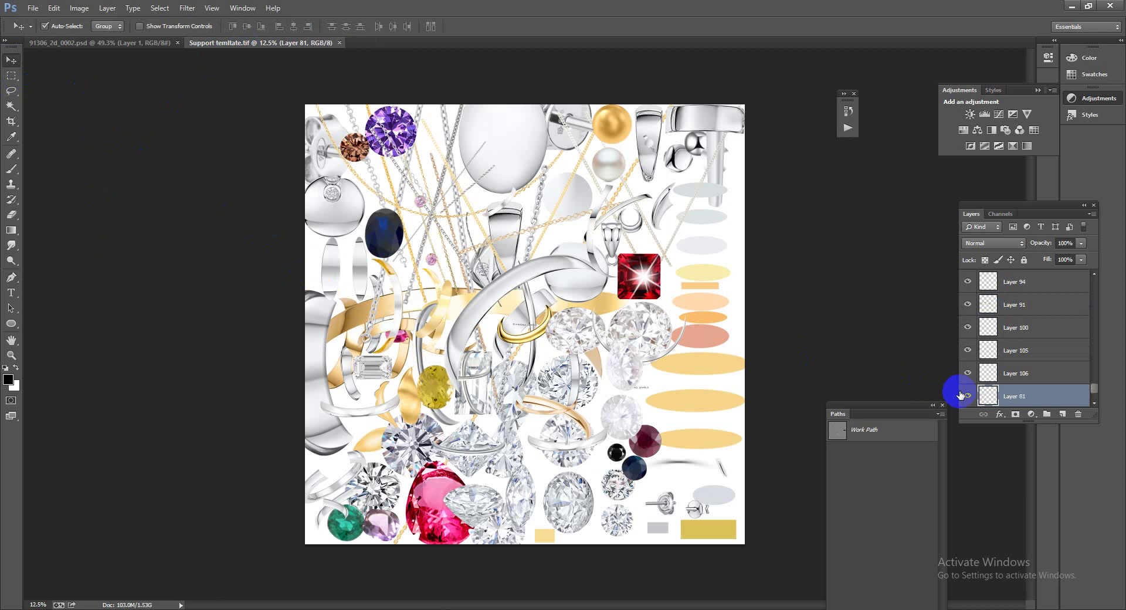
pyautogui.click(989, 394)
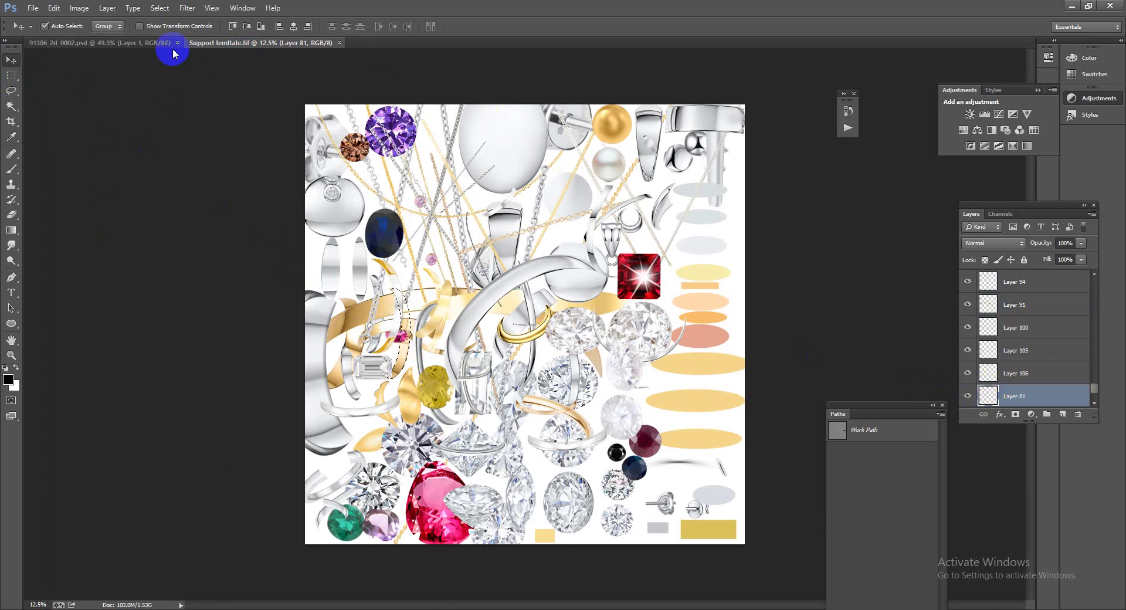
pyautogui.click(142, 43)
# Paste the gold band as Layer 2 and move it to the top of the layers.
pyautogui.hotkey('ctrl', 'v')
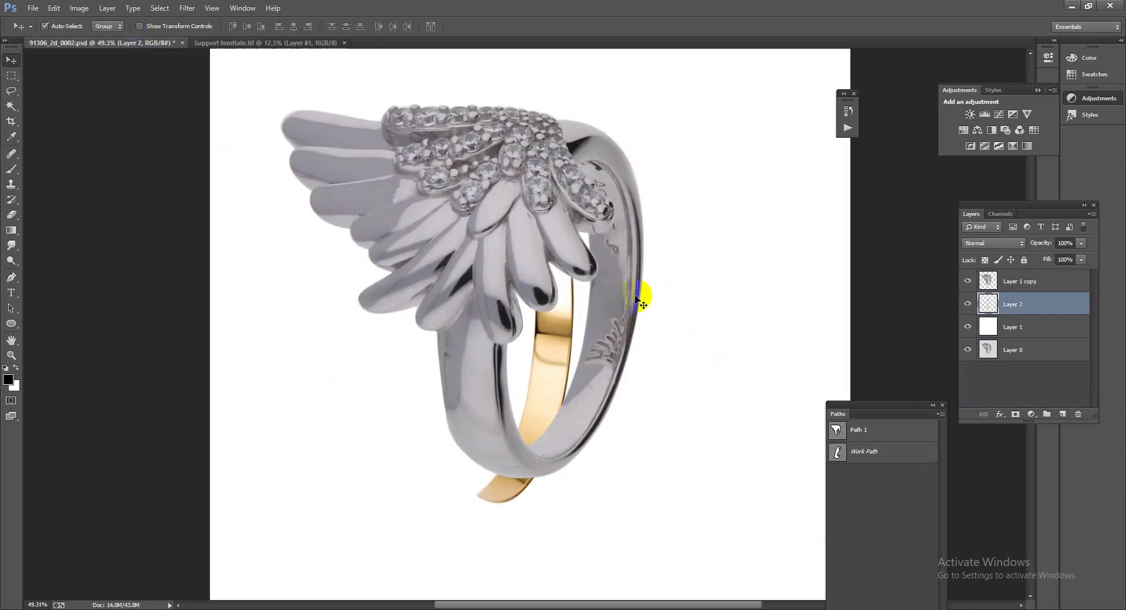
pyautogui.hotkey('ctrl', 't')
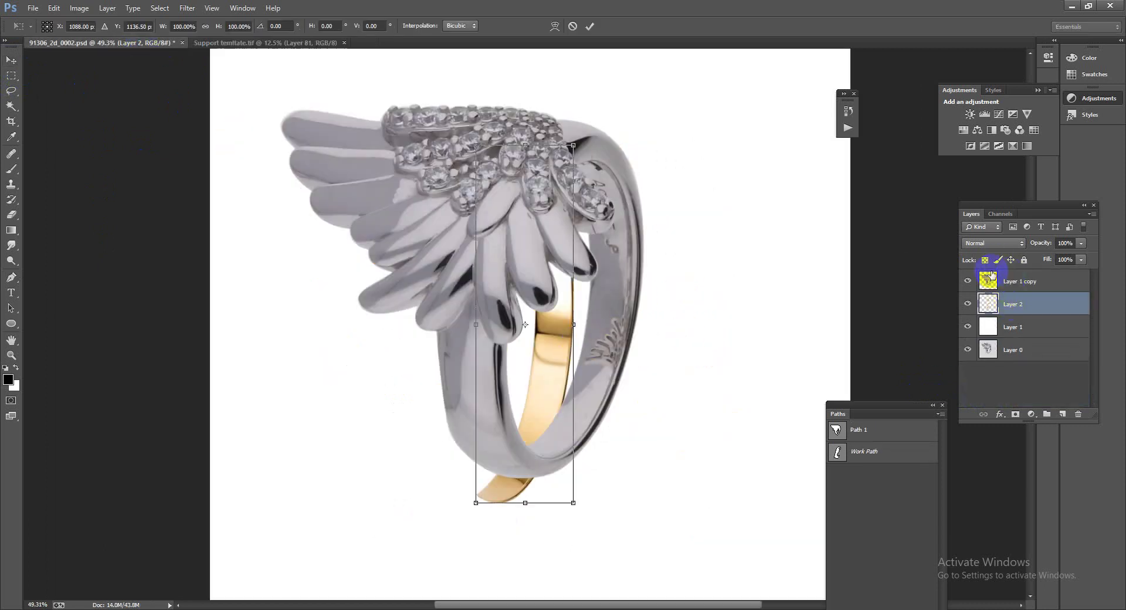
pyautogui.press('Return')
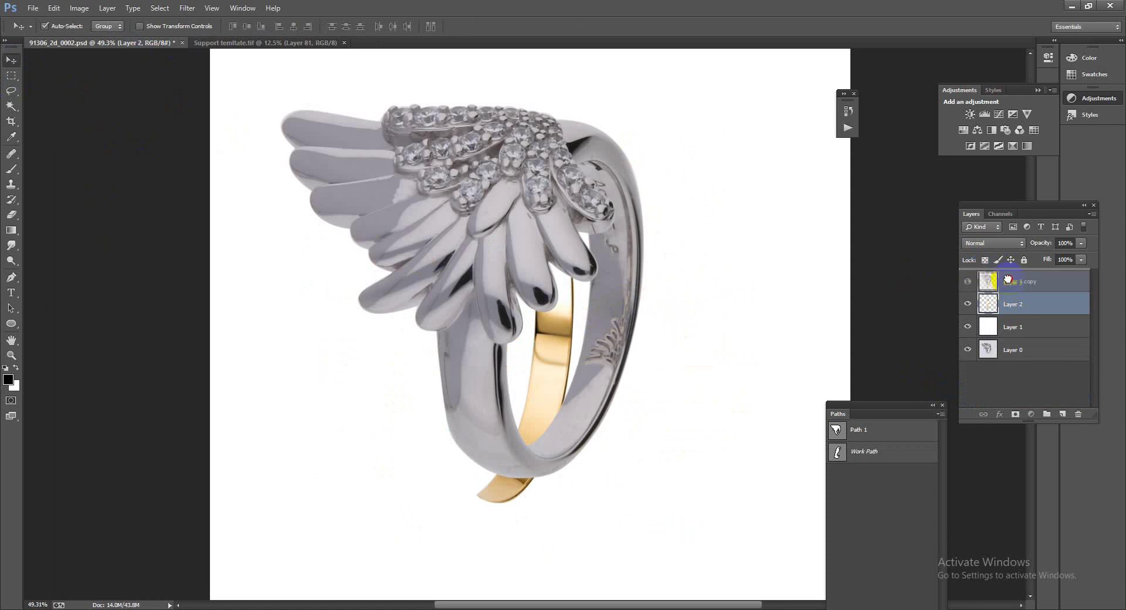
pyautogui.moveTo(1004, 302); pyautogui.dragTo(1005, 275)
# Place the band on the ring's right side, widened to about 113% and nearly upright.
pyautogui.hotkey('ctrl', 't')
pyautogui.moveTo(551, 359); pyautogui.dragTo(613, 311)
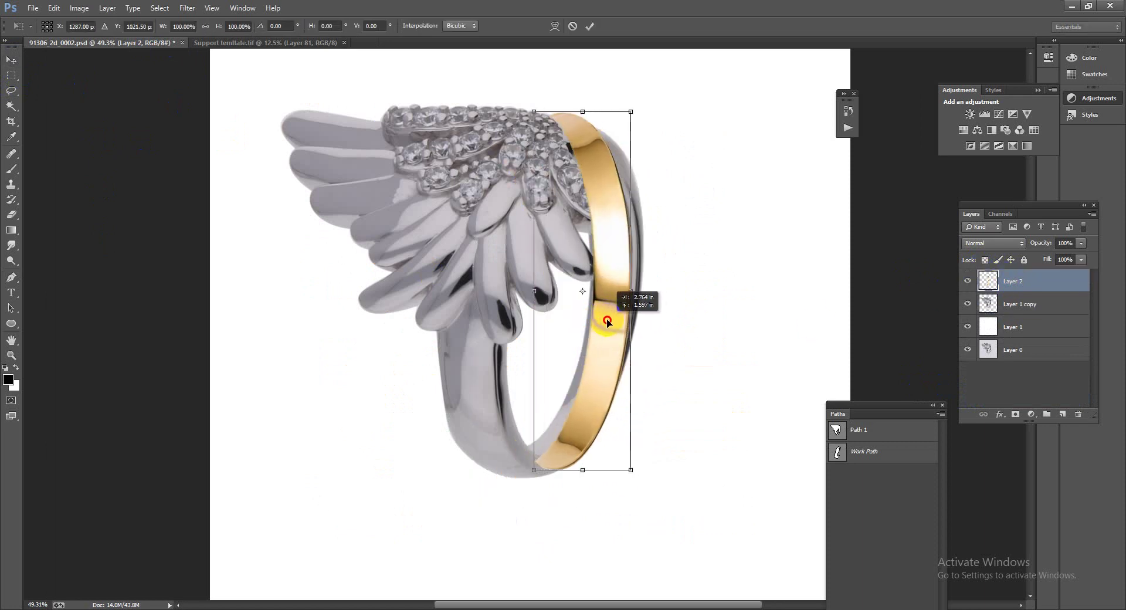
pyautogui.moveTo(703, 381); pyautogui.dragTo(691, 401)
pyautogui.moveTo(599, 388); pyautogui.dragTo(613, 384)
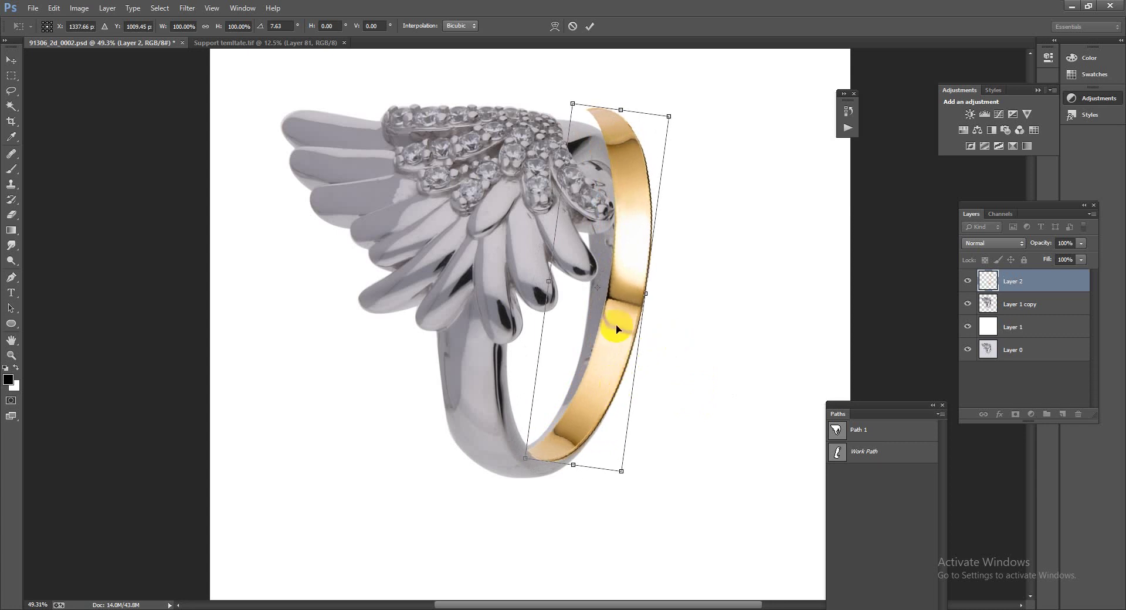
pyautogui.moveTo(613, 324); pyautogui.dragTo(606, 315)
pyautogui.moveTo(691, 334); pyautogui.dragTo(689, 333)
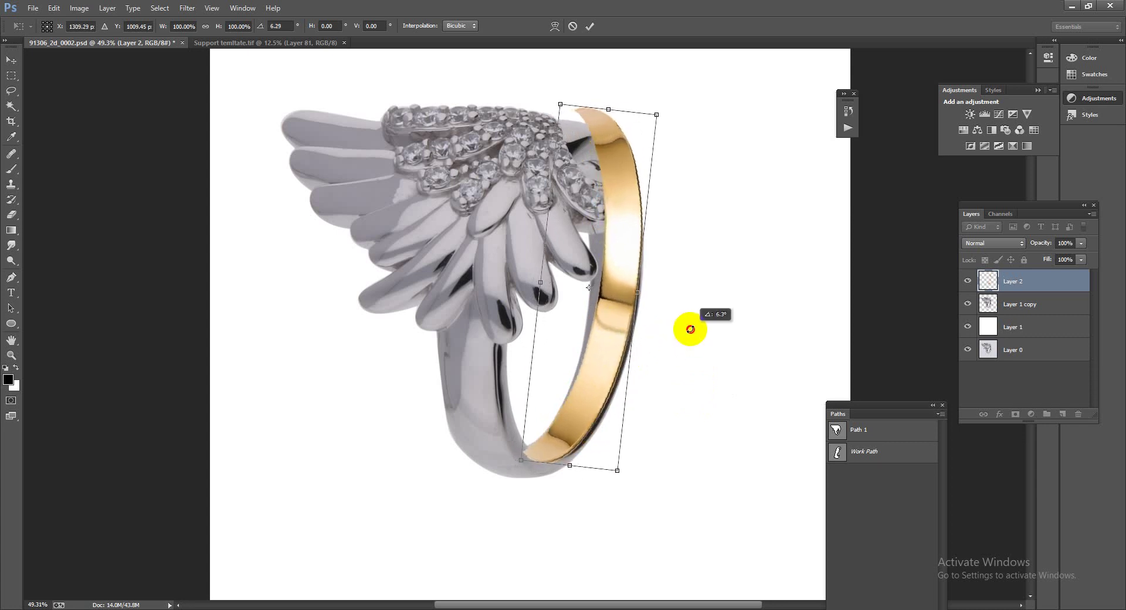
pyautogui.moveTo(541, 280); pyautogui.dragTo(527, 281)
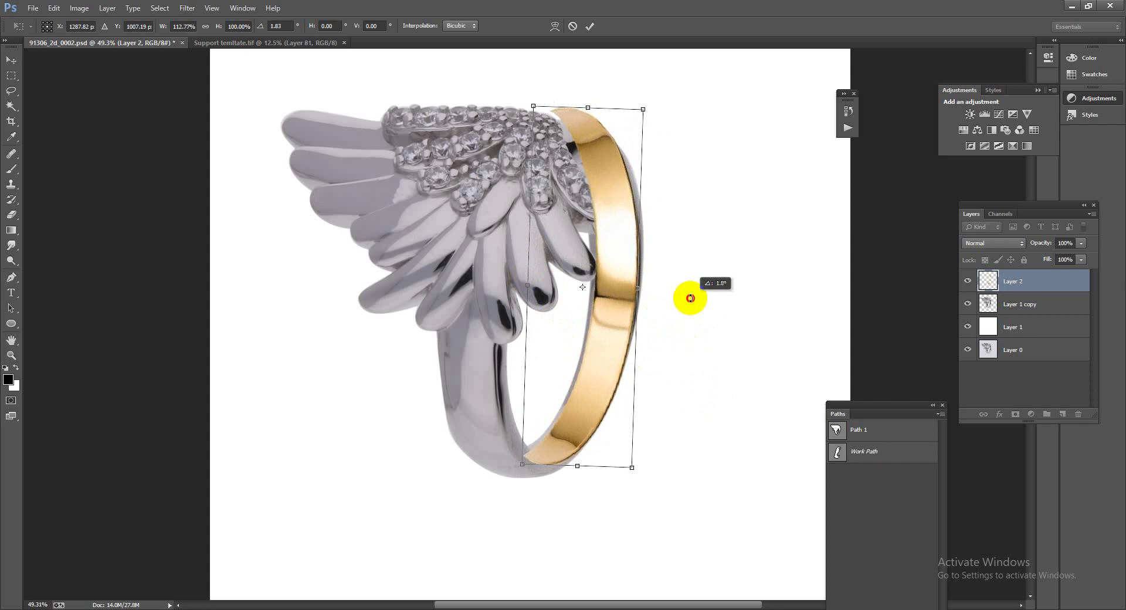
pyautogui.moveTo(691, 306); pyautogui.dragTo(686, 299)
pyautogui.moveTo(611, 322); pyautogui.dragTo(599, 312)
pyautogui.moveTo(697, 318); pyautogui.dragTo(695, 312)
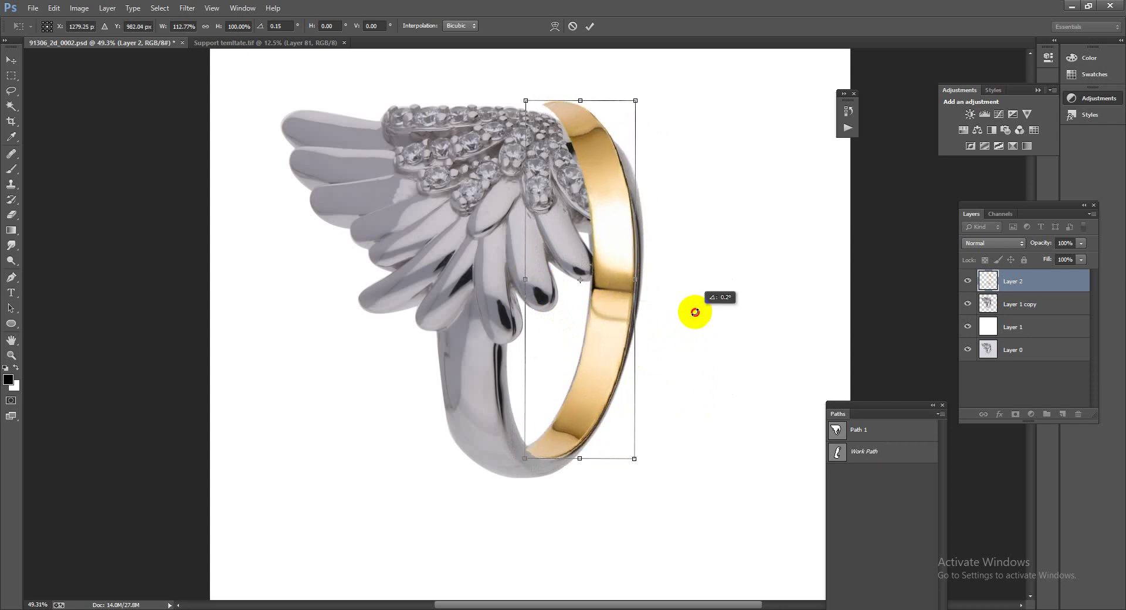
pyautogui.press('Return')
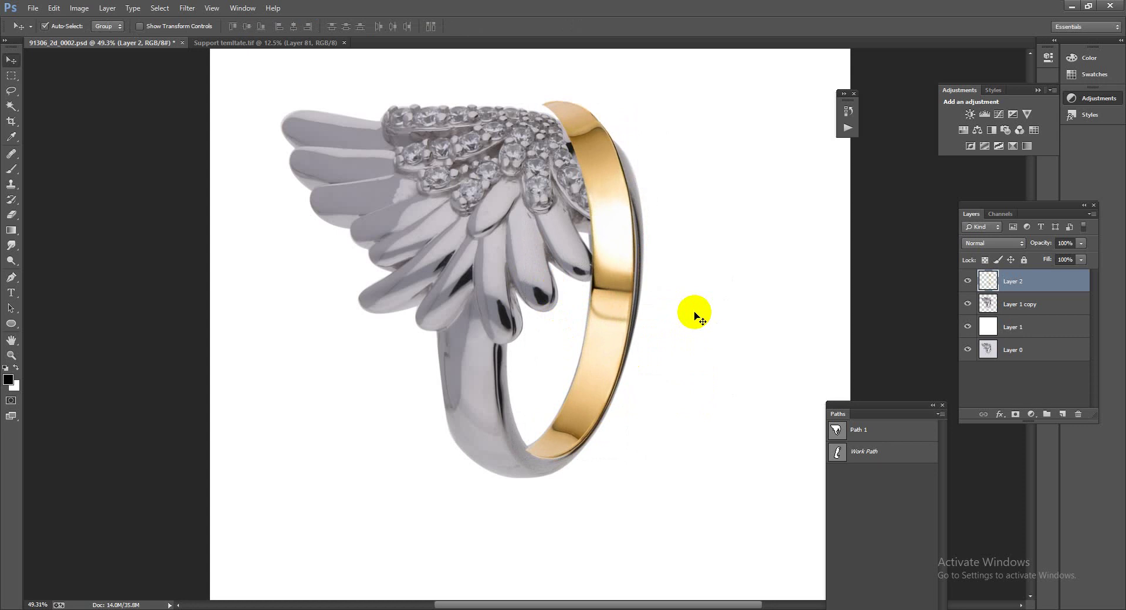
pyautogui.hotkey('ctrl', 't')
pyautogui.rightClick(561, 319)
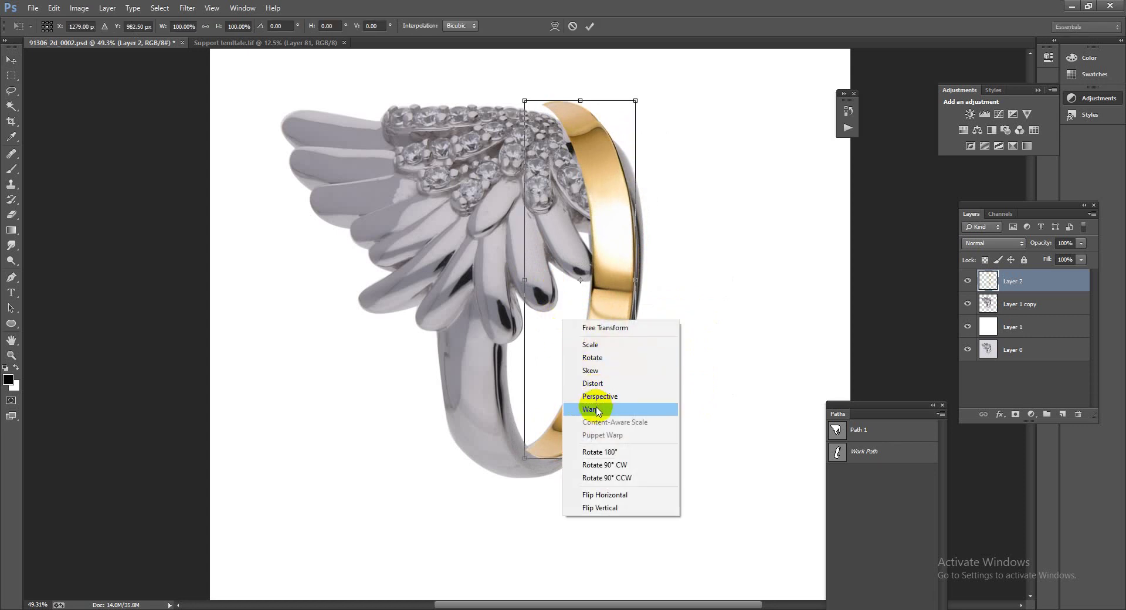
# Warp the gold band's grid so its edges bend with the silver ring's curve.
pyautogui.click(591, 408)
pyautogui.moveTo(526, 457); pyautogui.dragTo(526, 461)
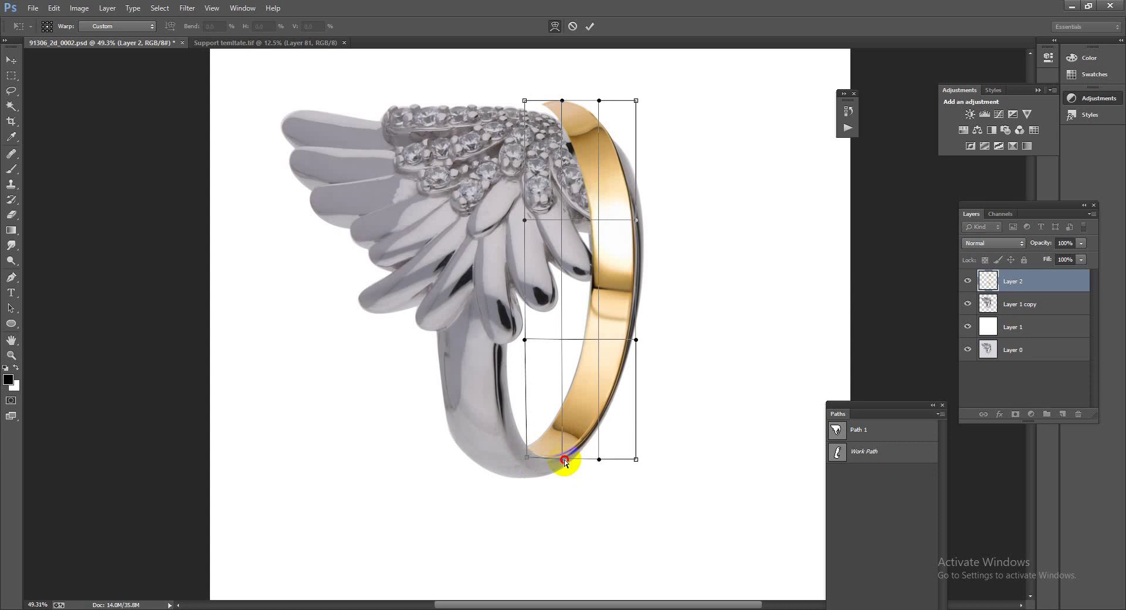
pyautogui.moveTo(635, 226); pyautogui.dragTo(641, 217)
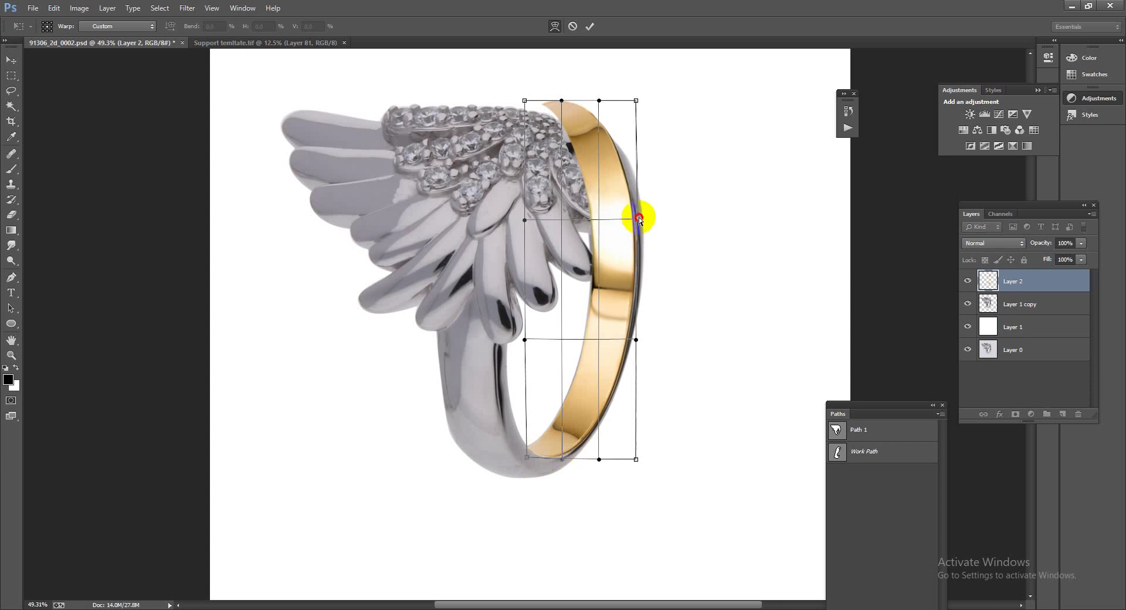
pyautogui.moveTo(559, 210); pyautogui.dragTo(553, 210)
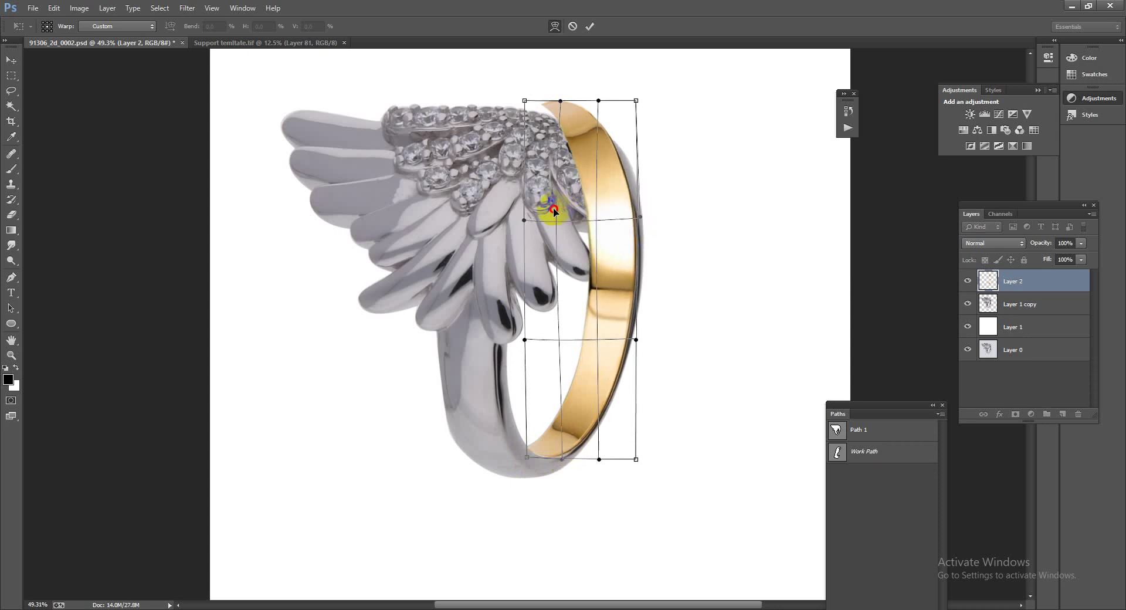
pyautogui.press('Return')
pyautogui.keyDown('ctrl'); pyautogui.click(837, 452); pyautogui.keyUp('ctrl')
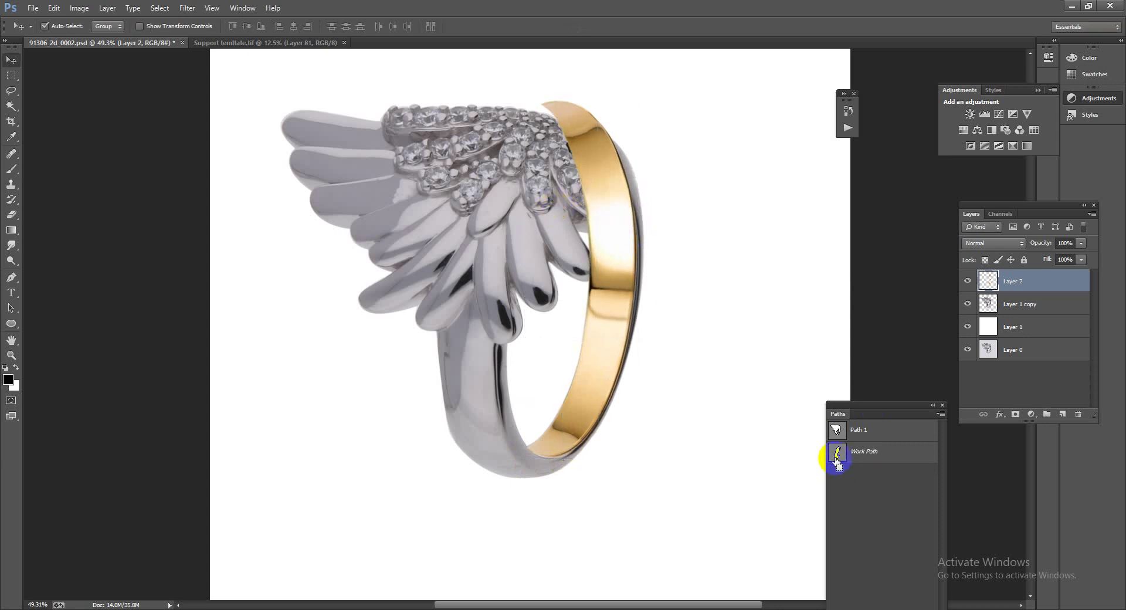
# Delete the band's overlapping top and fill a Pen-drawn patch on Layer 1 with light grey.
pyautogui.press('Delete')
pyautogui.hotkey('ctrl', 'd')
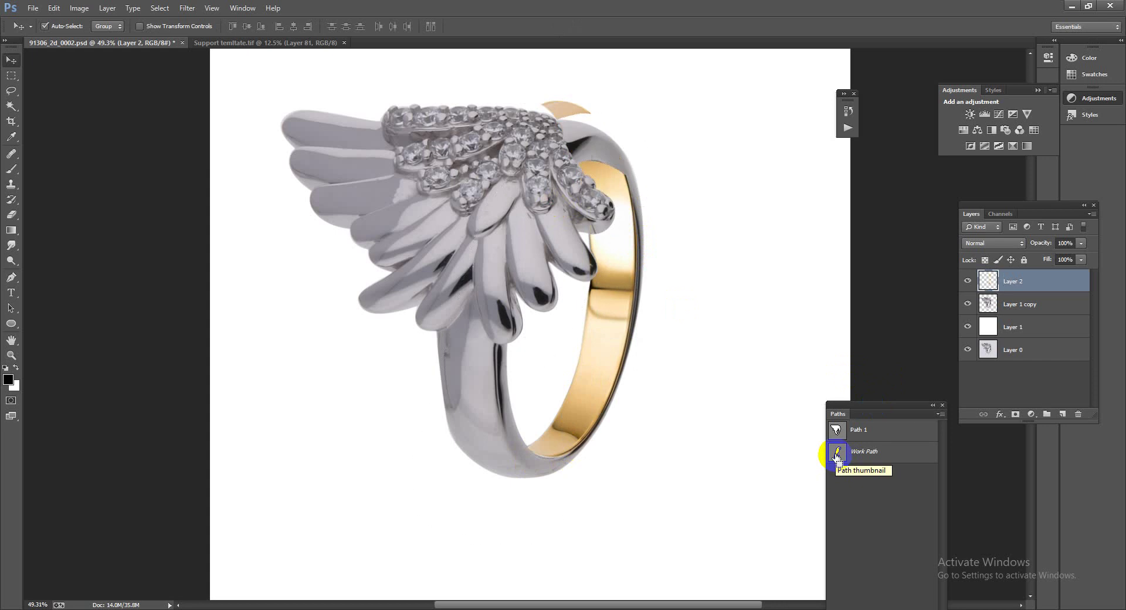
pyautogui.click(600, 109)
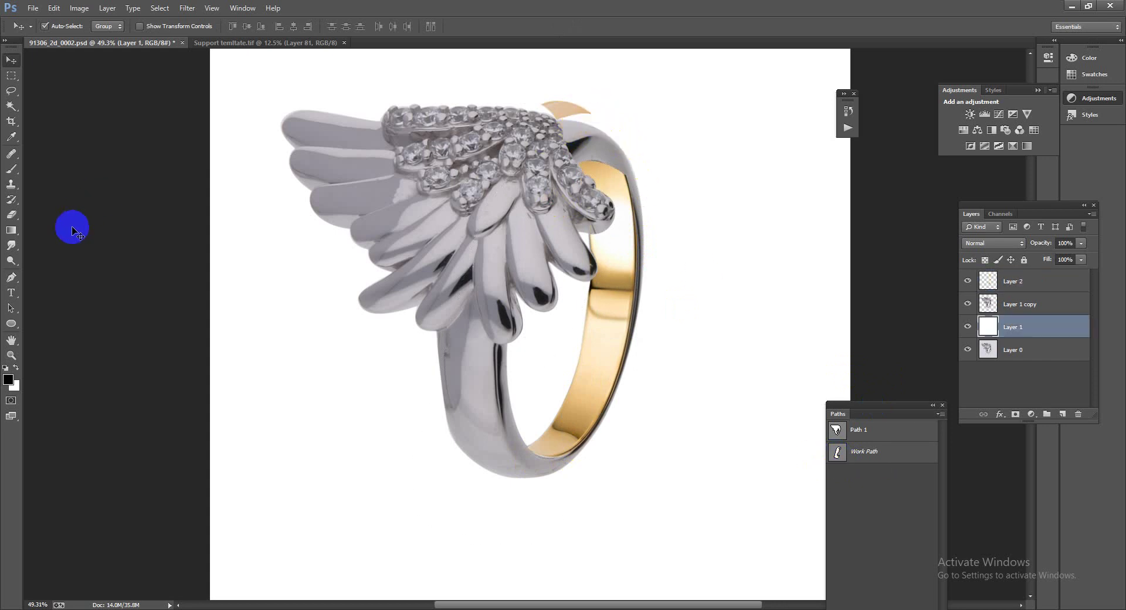
pyautogui.click(12, 277)
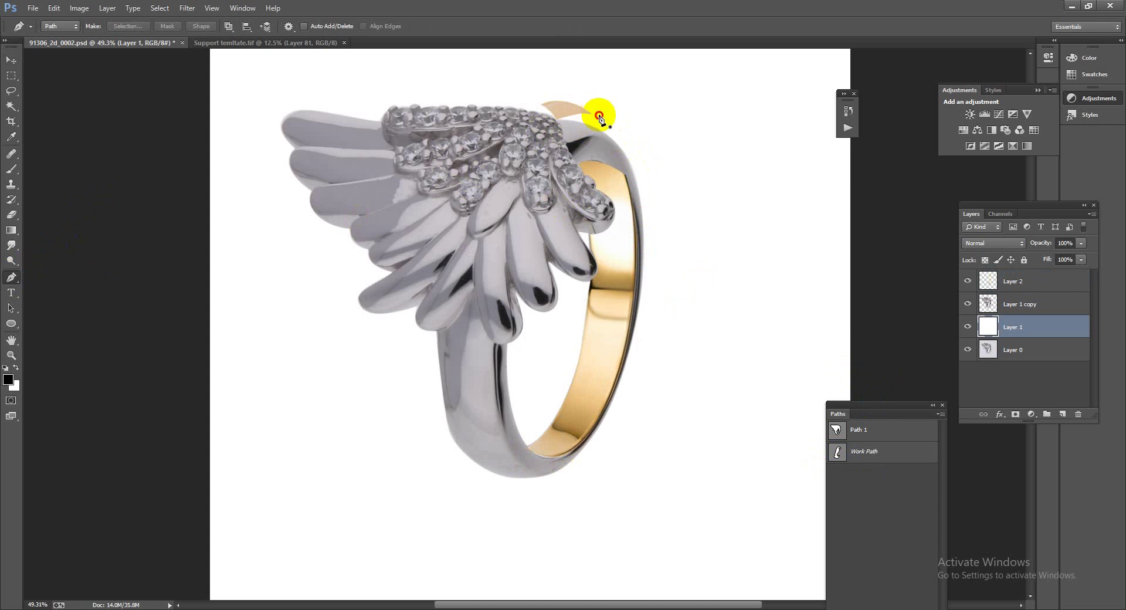
pyautogui.click(515, 92)
pyautogui.moveTo(572, 78); pyautogui.dragTo(595, 92)
pyautogui.click(598, 115)
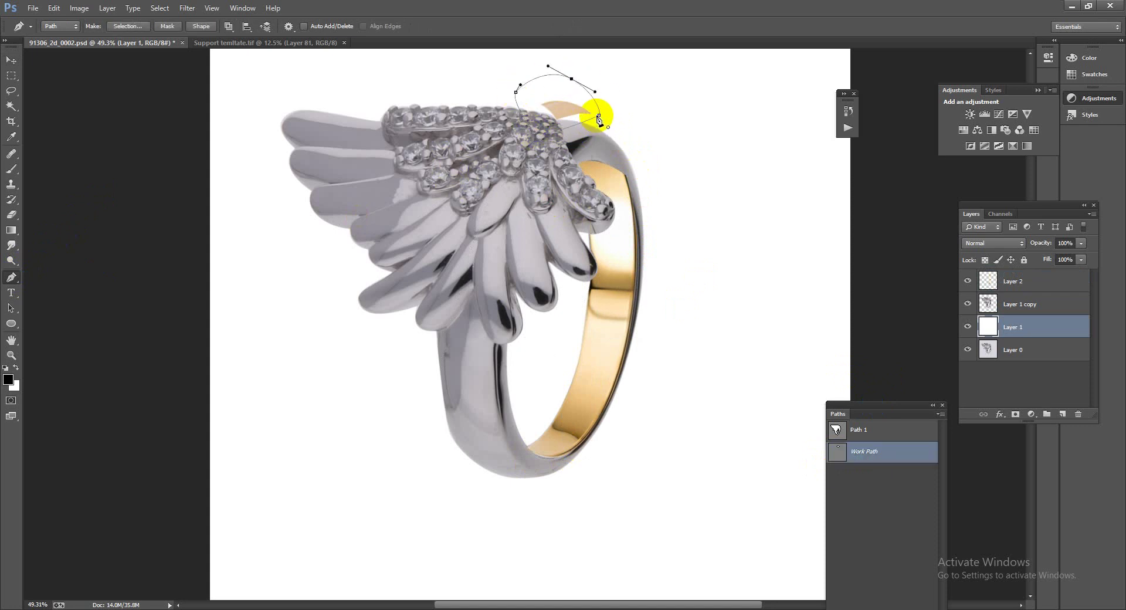
pyautogui.hotkey('ctrl', 'Return')
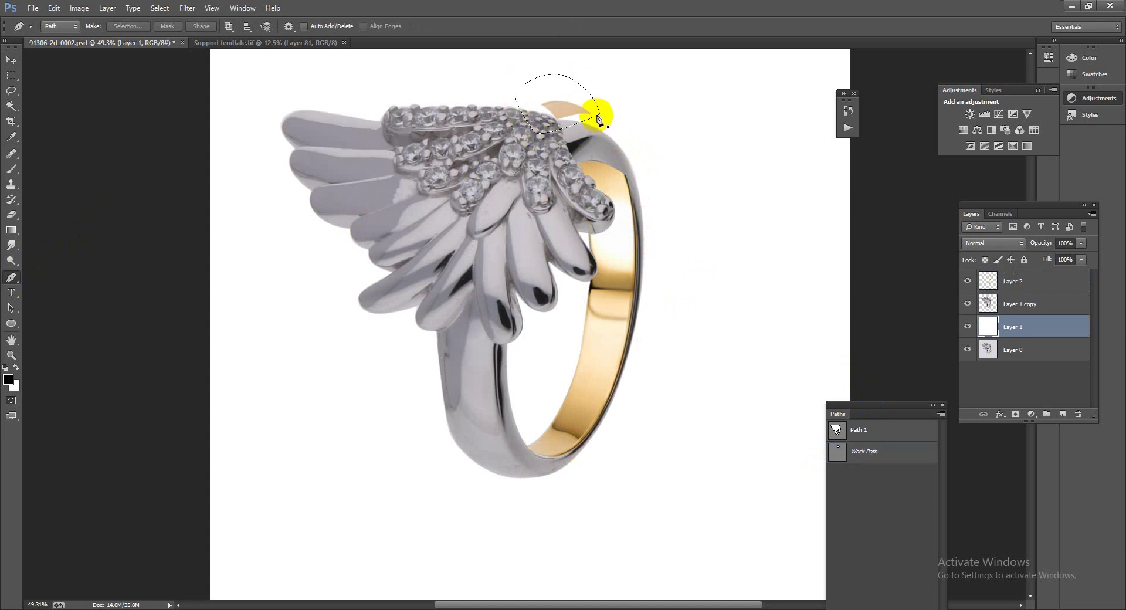
pyautogui.hotkey('alt', 'BackSpace')
pyautogui.hotkey('ctrl', 'd')
# Trace a path along the band's upper right edge on Layer 2 and load it as a selection.
pyautogui.click(1013, 281)
pyautogui.scroll(3, 586, 129)
pyautogui.click(533, 167)
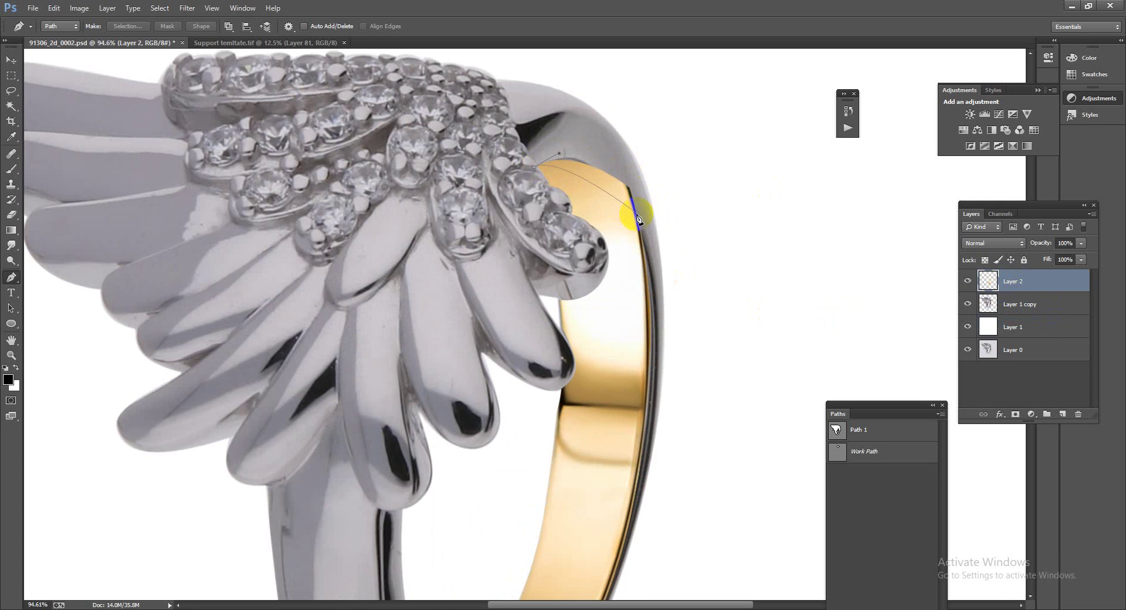
pyautogui.moveTo(638, 230); pyautogui.dragTo(655, 302)
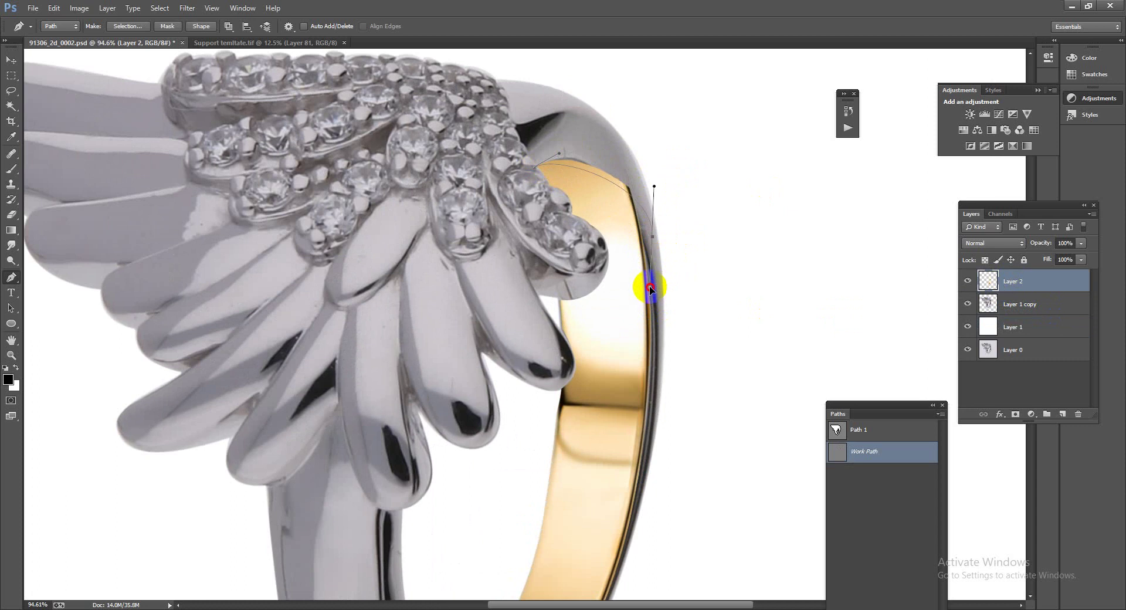
pyautogui.moveTo(649, 286); pyautogui.dragTo(676, 314)
pyautogui.hotkey('ctrl', 'z')
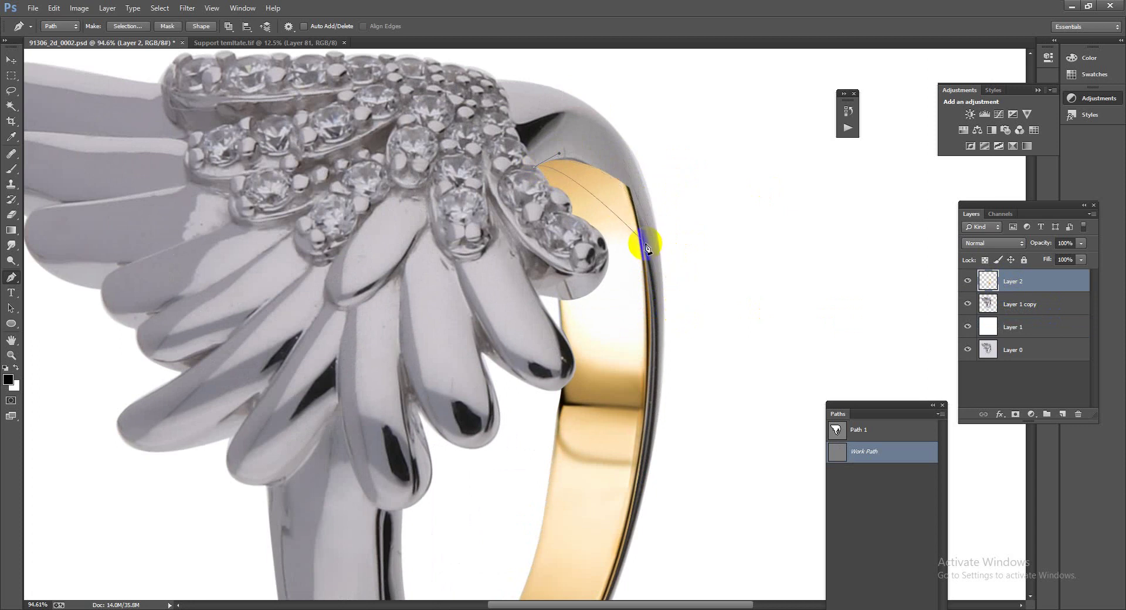
pyautogui.moveTo(645, 243)
pyautogui.mouseDown()
pyautogui.moveTo(661, 331)
pyautogui.moveTo(653, 326)
pyautogui.mouseUp()
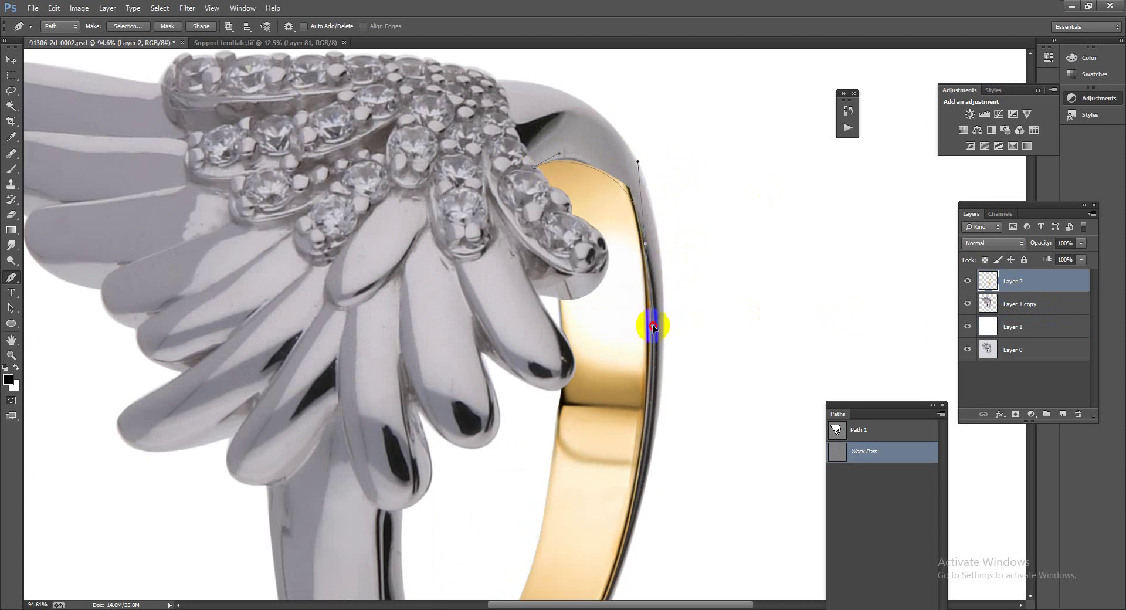
pyautogui.moveTo(659, 129); pyautogui.dragTo(647, 116)
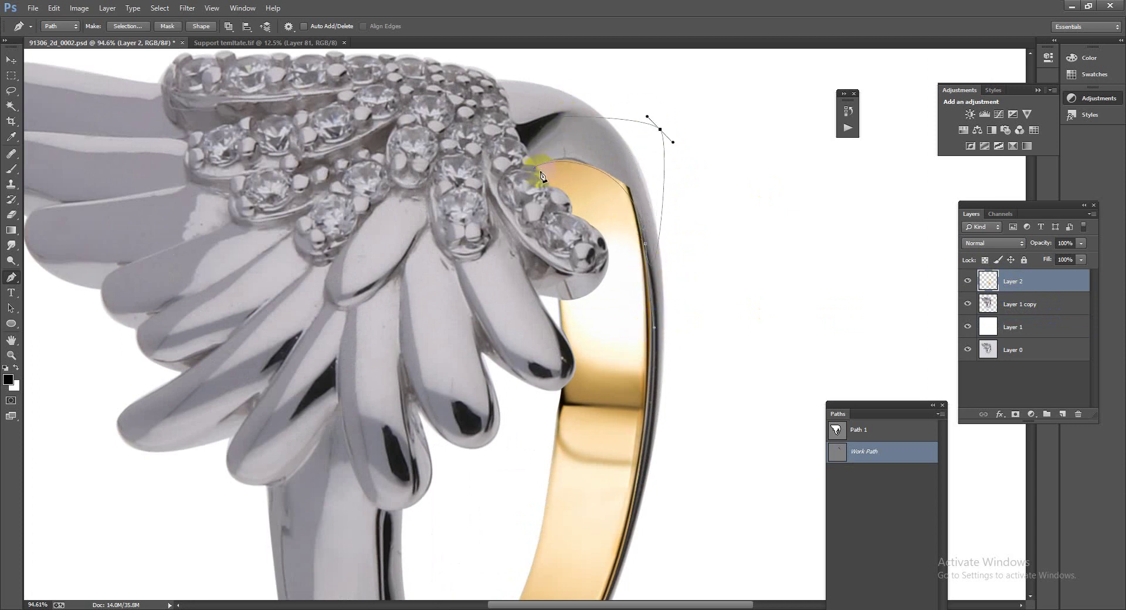
pyautogui.hotkey('ctrl', 'Return')
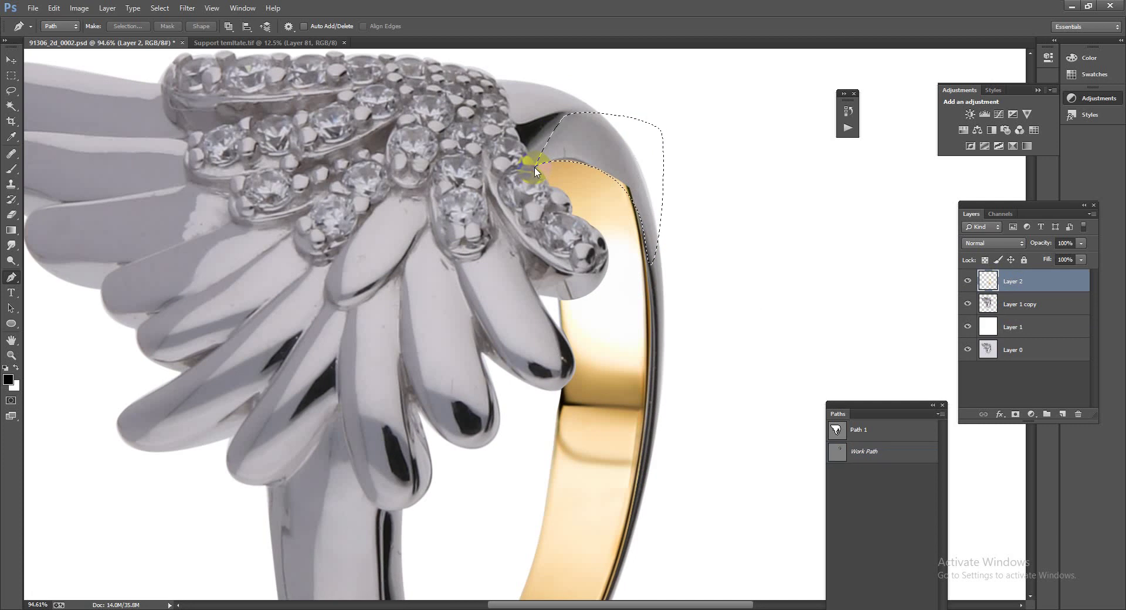
pyautogui.scroll(-3, 430, 471)
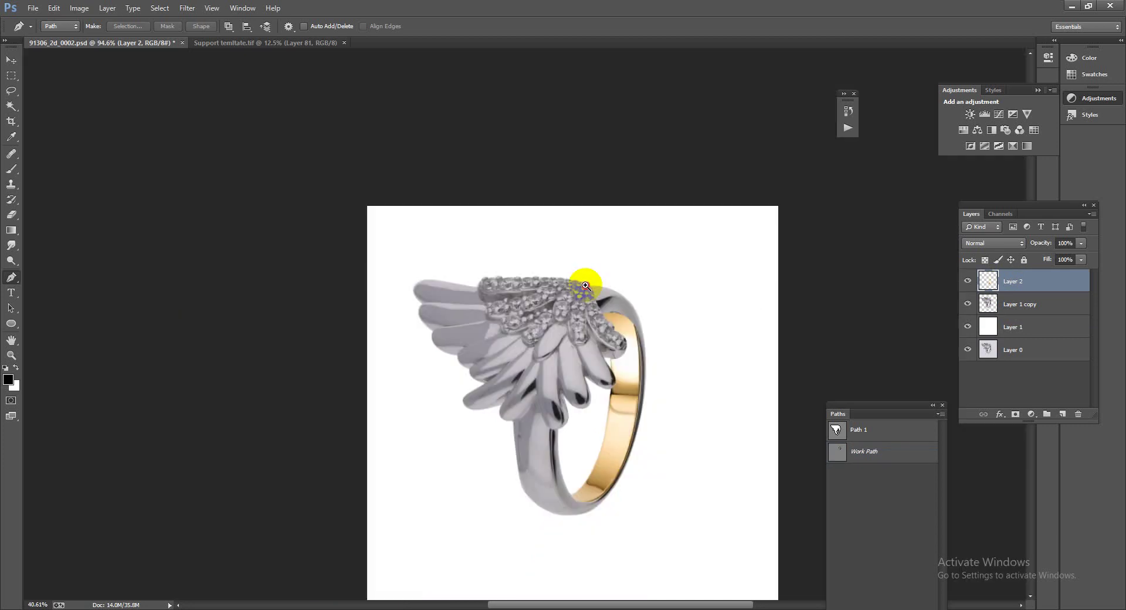
pyautogui.click(1005, 306)
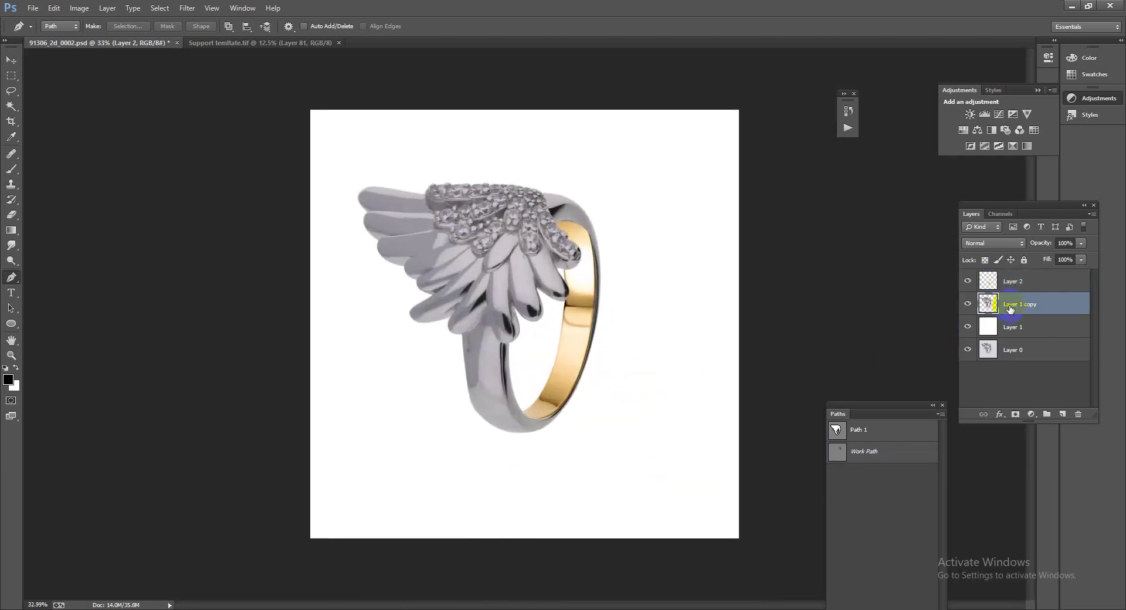
pyautogui.click(998, 114)
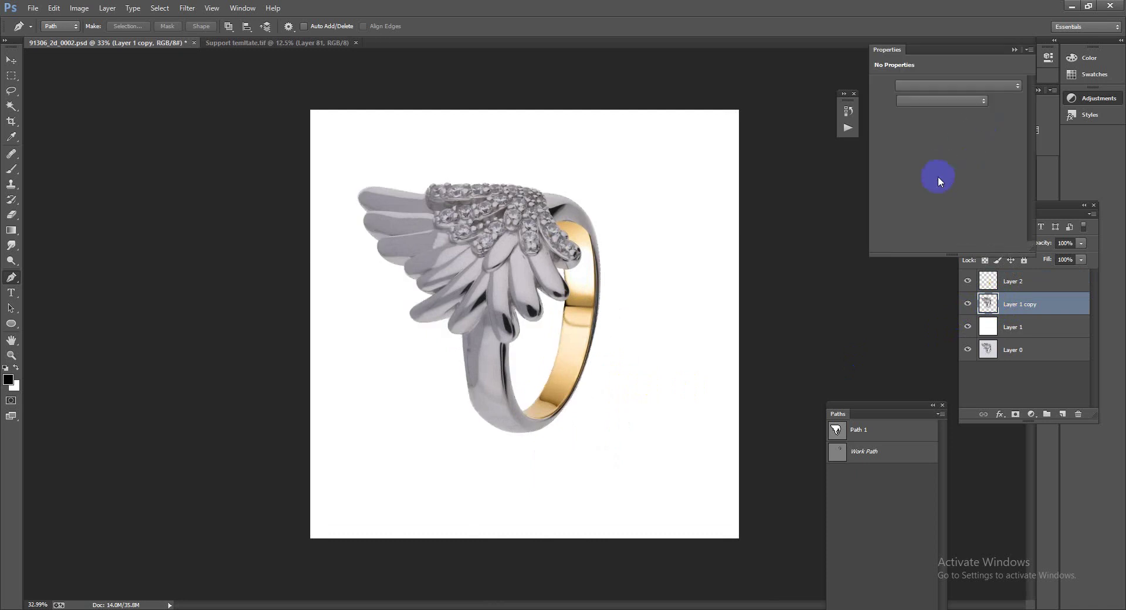
pyautogui.moveTo(966, 157); pyautogui.dragTo(960, 146)
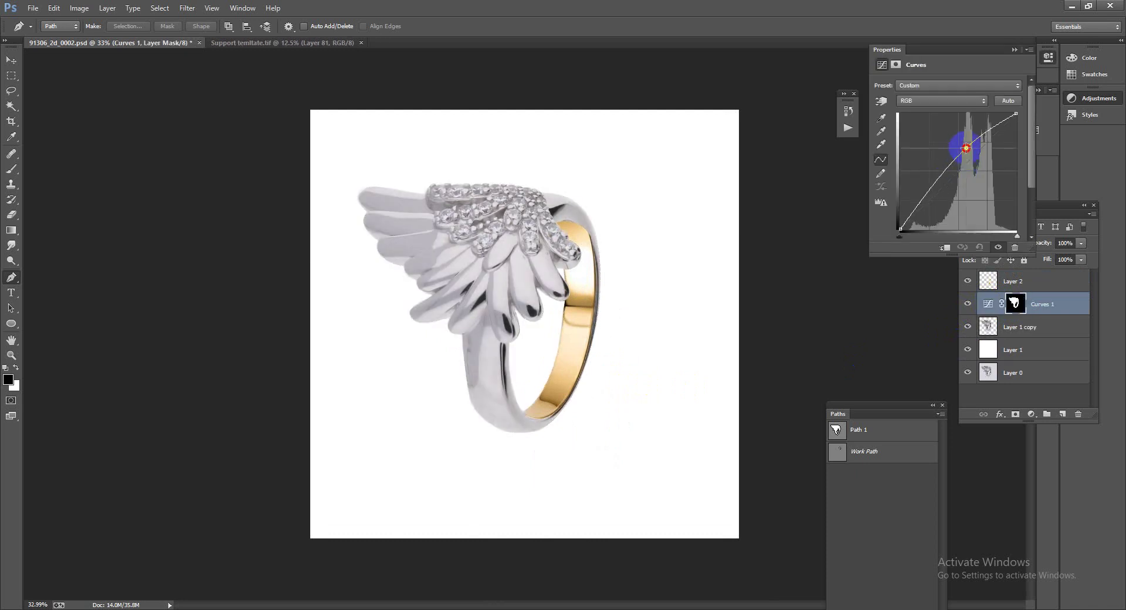
pyautogui.click(1013, 50)
pyautogui.press('Delete')
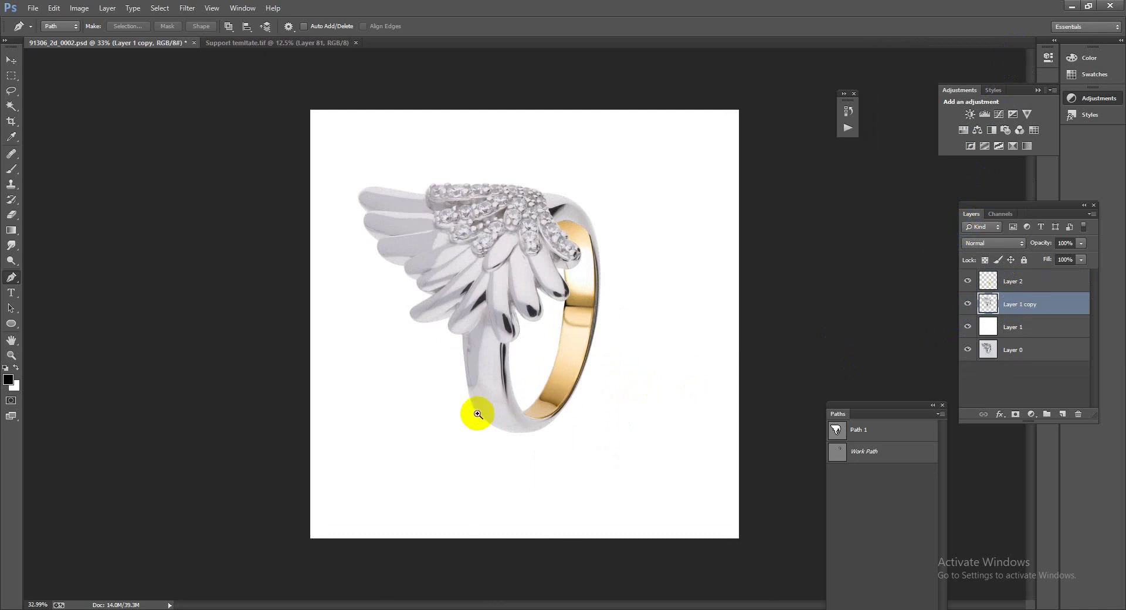
pyautogui.scroll(3, 472, 414)
# Draw a closed path along the shank's lower left edge and load it as a selection.
pyautogui.scroll(2, 437, 412)
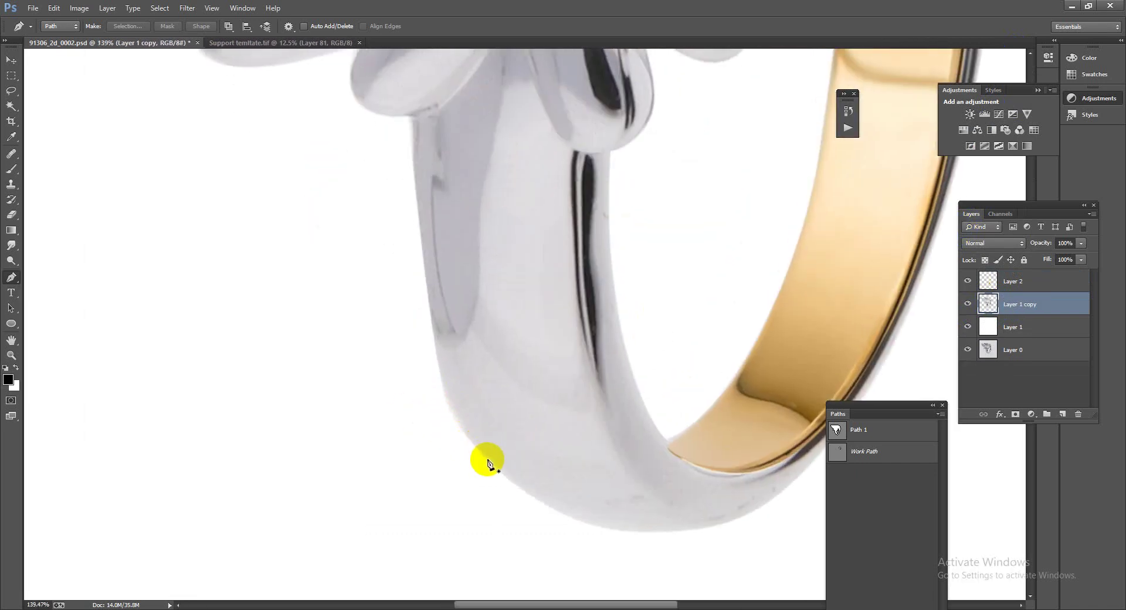
pyautogui.click(408, 118)
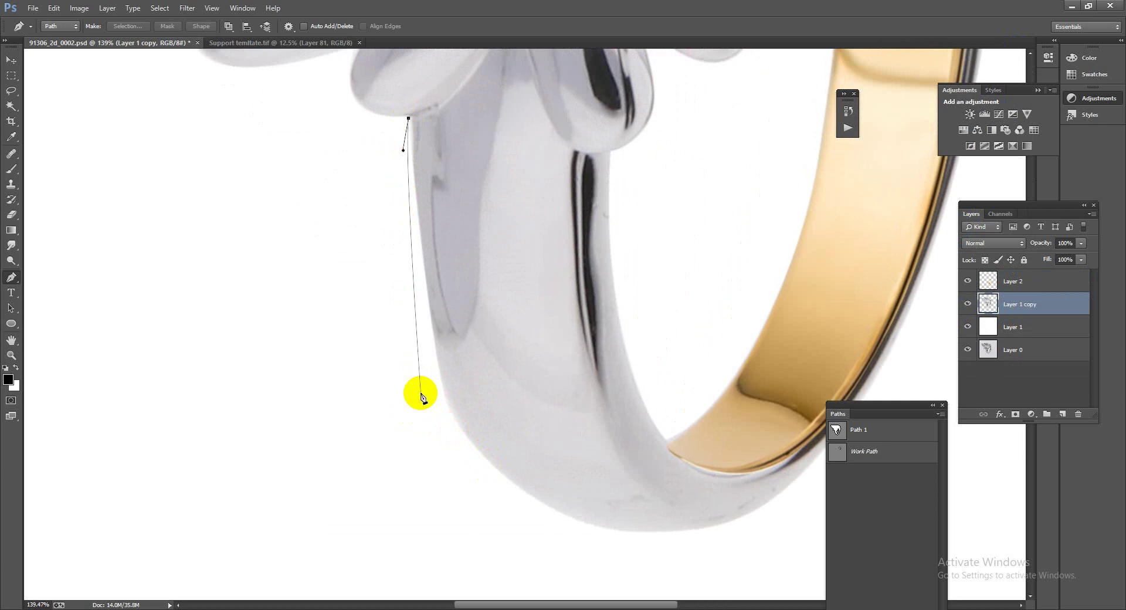
pyautogui.click(511, 483)
pyautogui.moveTo(567, 515)
pyautogui.mouseDown()
pyautogui.moveTo(571, 490)
pyautogui.moveTo(579, 498)
pyautogui.mouseUp()
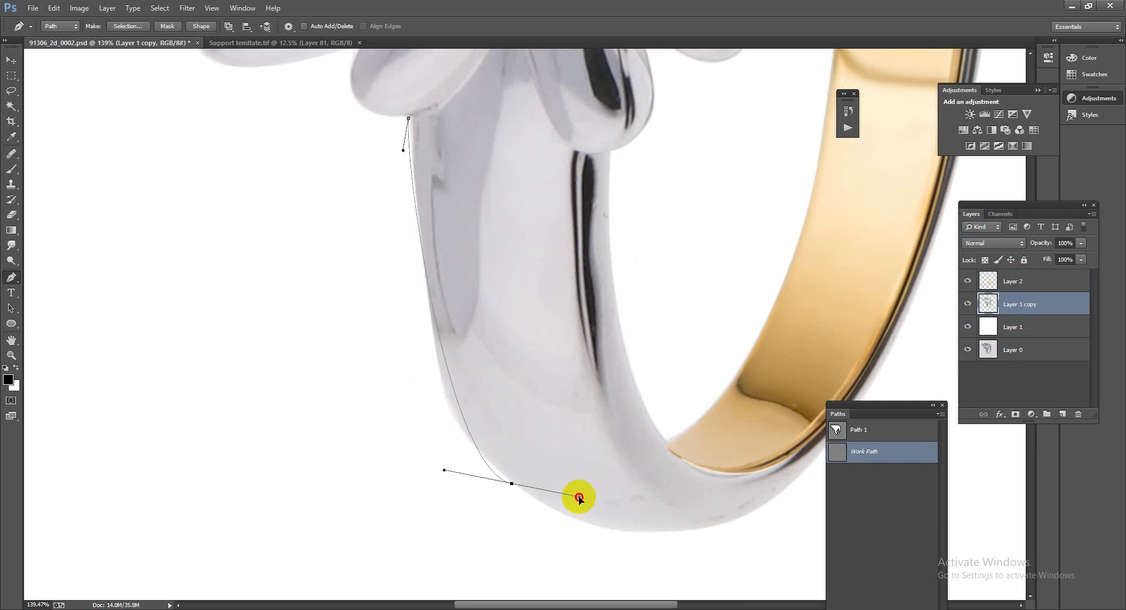
pyautogui.hotkey('ctrl', 'z')
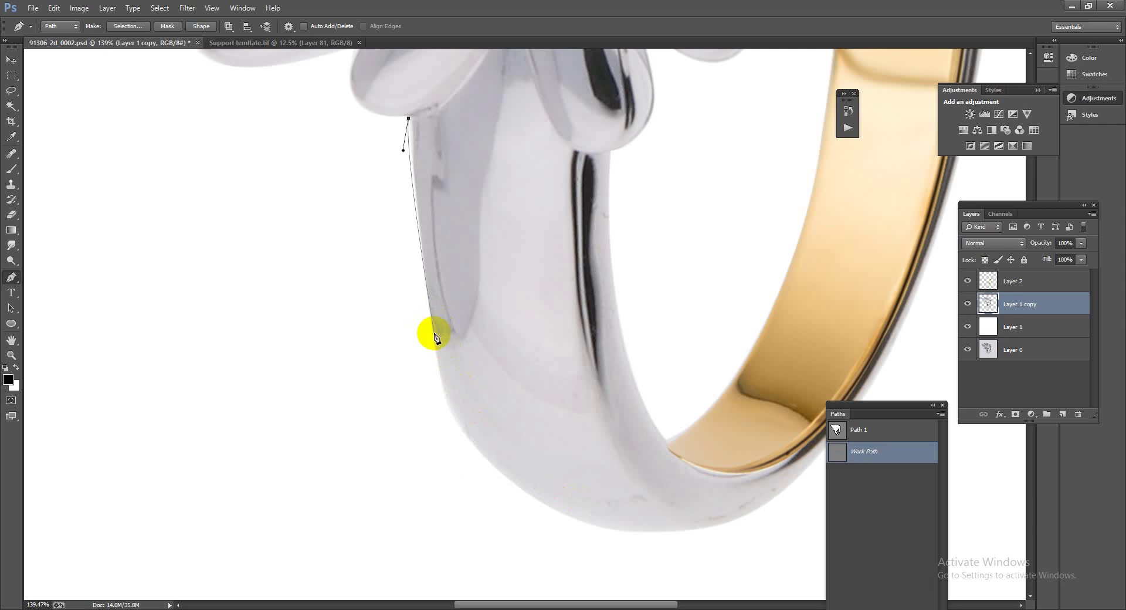
pyautogui.moveTo(432, 339); pyautogui.dragTo(442, 393)
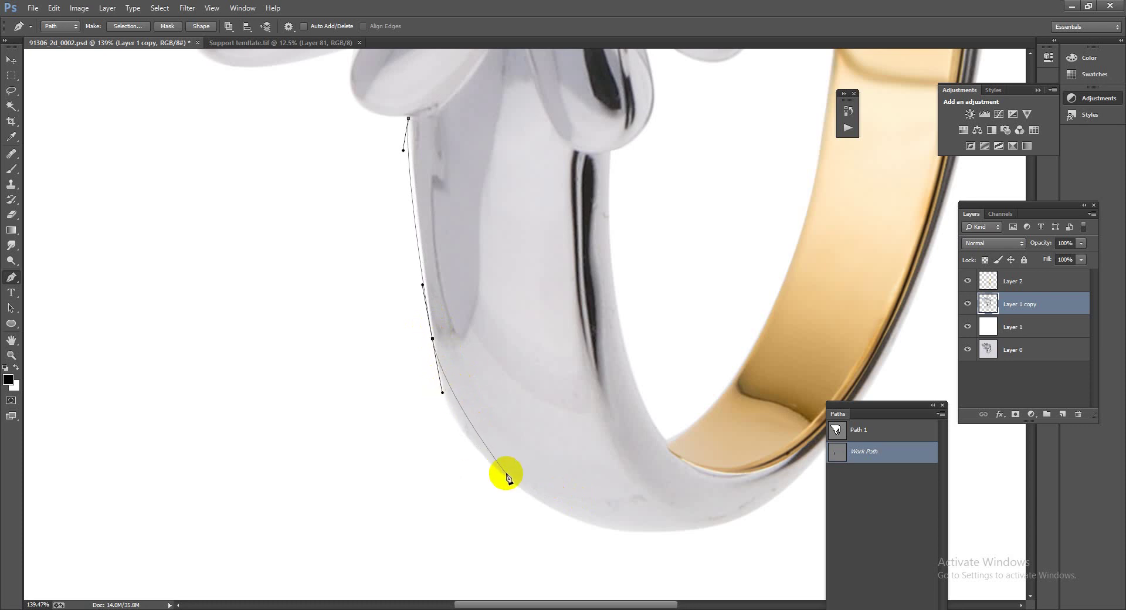
pyautogui.moveTo(517, 488); pyautogui.dragTo(563, 520)
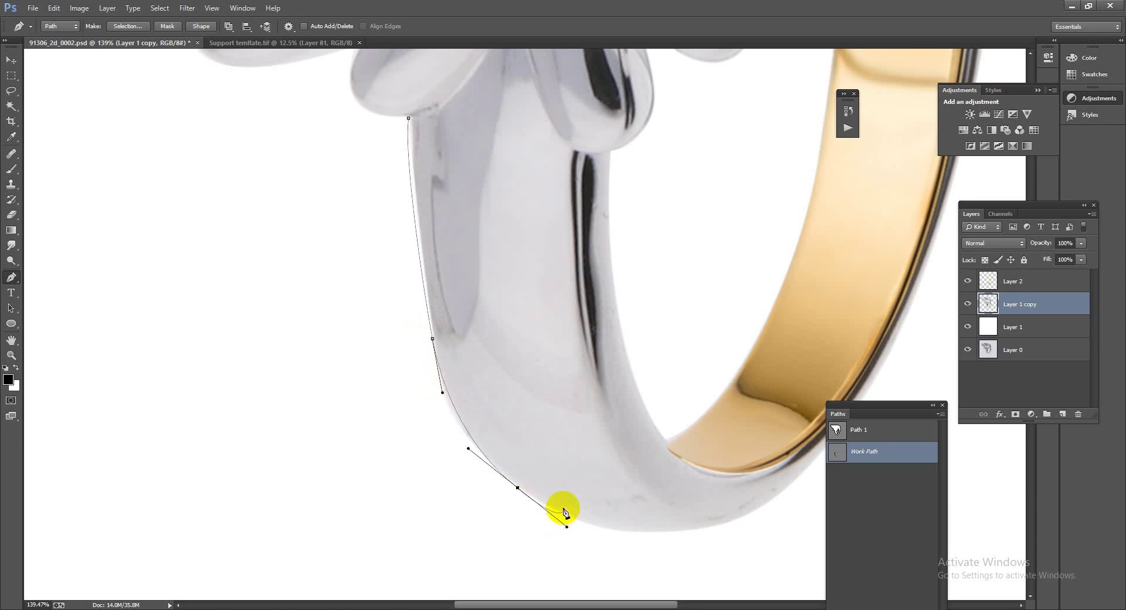
pyautogui.moveTo(565, 513); pyautogui.dragTo(567, 526)
pyautogui.moveTo(373, 491); pyautogui.dragTo(350, 443)
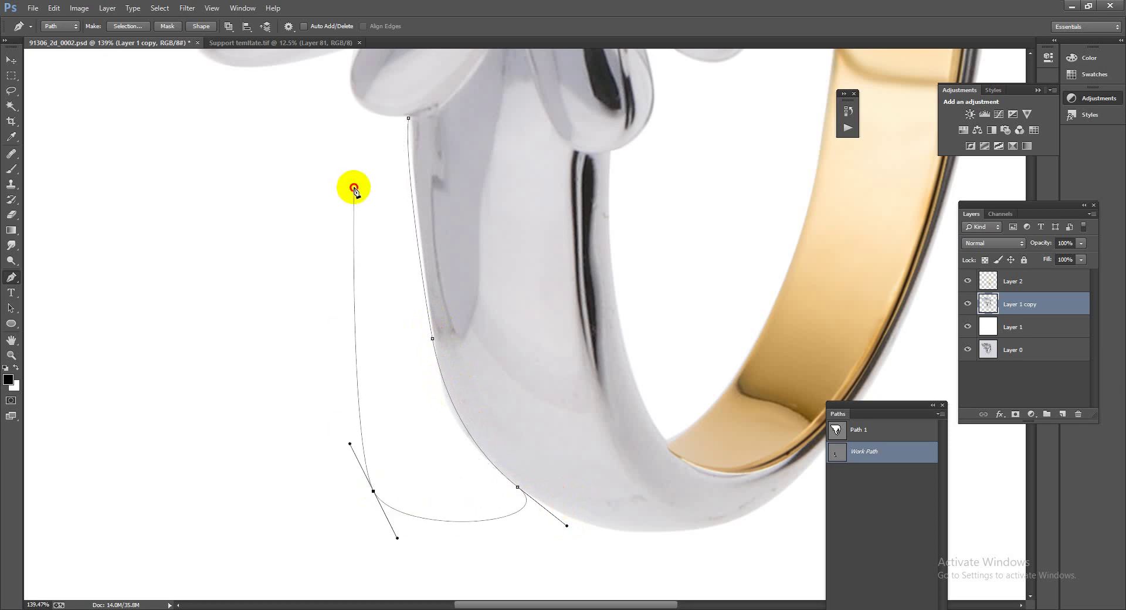
pyautogui.click(353, 187)
pyautogui.hotkey('ctrl', 'Return')
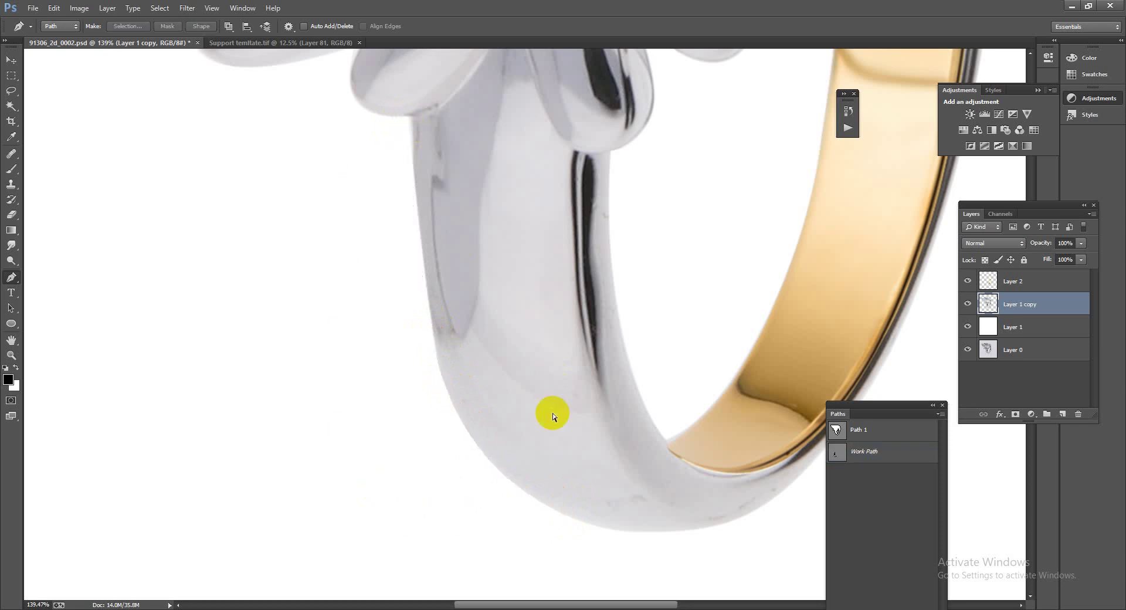
pyautogui.moveTo(547, 409)
pyautogui.mouseDown()
pyautogui.moveTo(455, 347)
pyautogui.moveTo(547, 398)
pyautogui.moveTo(515, 385)
pyautogui.mouseUp()
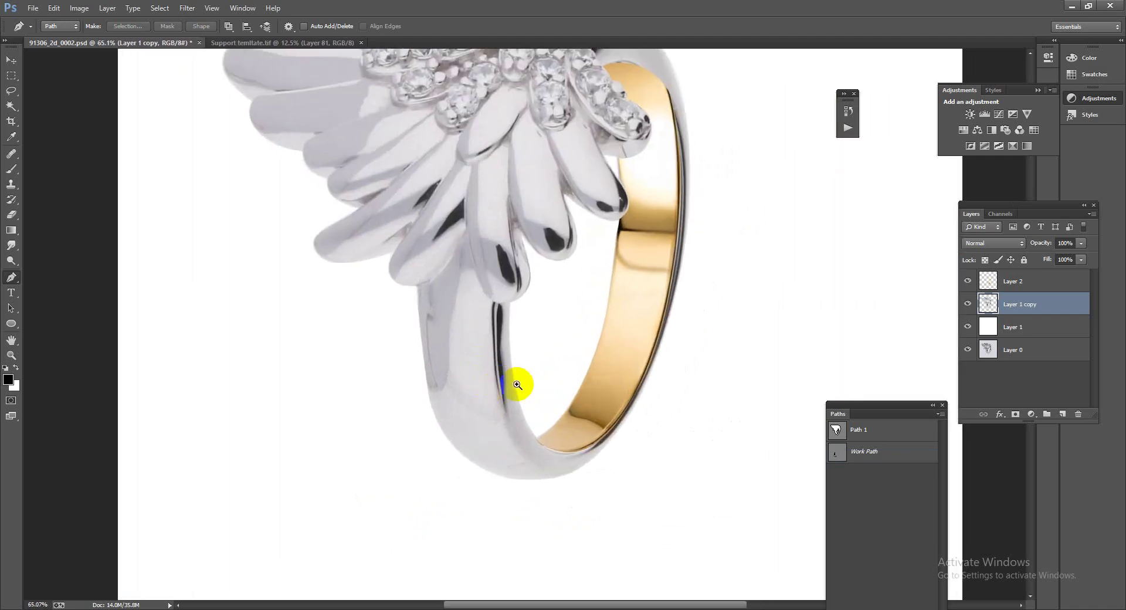
# Use the Mixer Brush at 100% zoom to blend the shank's left side and bottom curve smooth.
pyautogui.keyDown('ctrl'); pyautogui.click(993, 305); pyautogui.keyUp('ctrl')
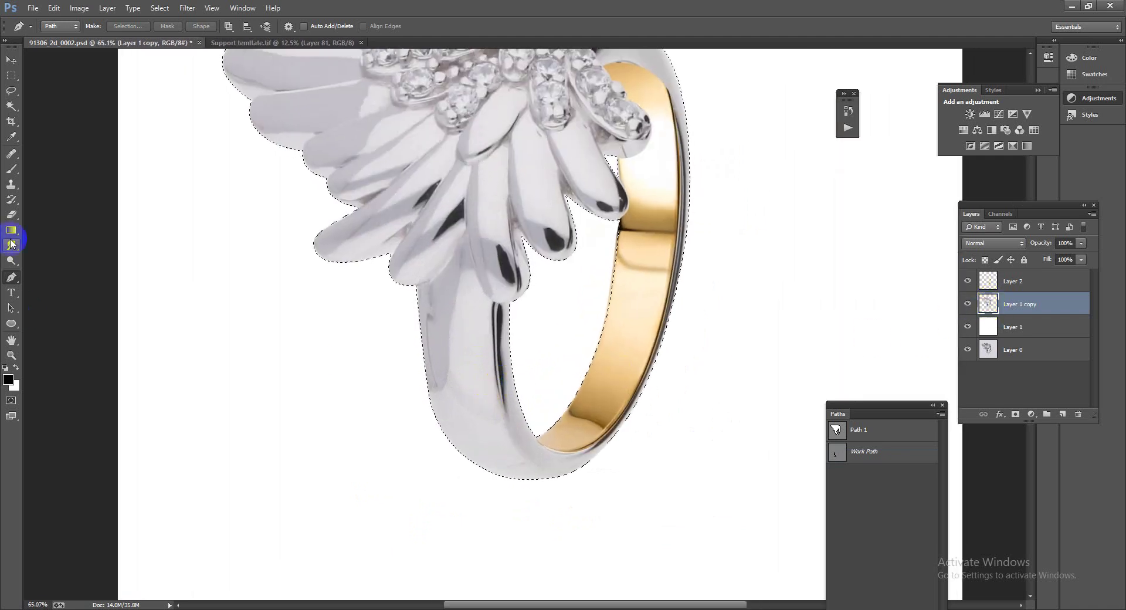
pyautogui.click(11, 168)
pyautogui.click(64, 200)
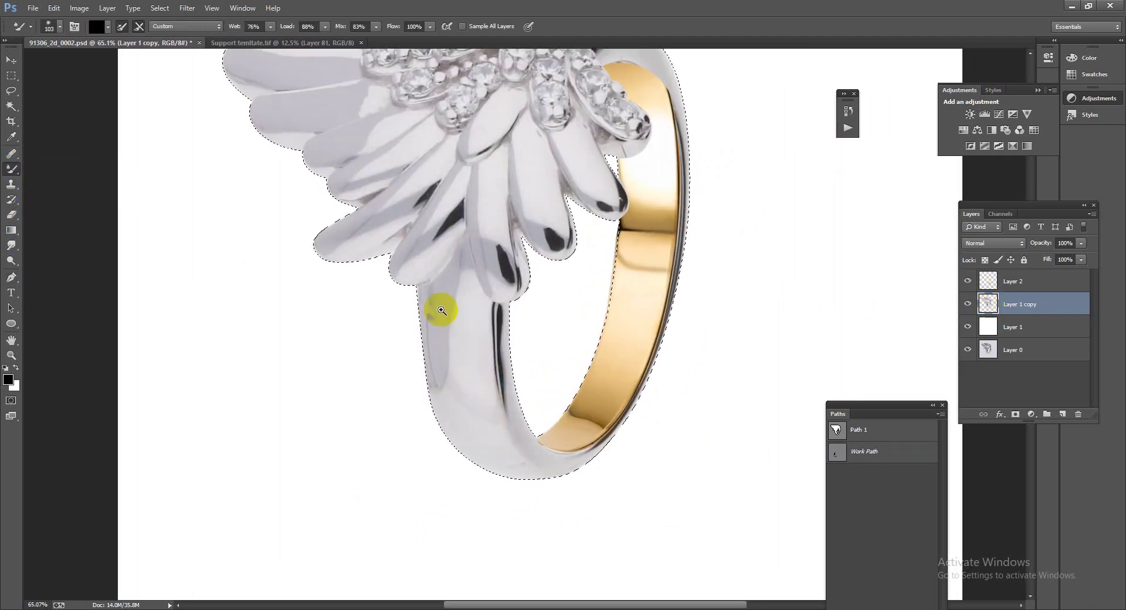
pyautogui.hotkey('ctrl', '1')
pyautogui.moveTo(464, 458)
pyautogui.mouseDown()
pyautogui.moveTo(415, 271)
pyautogui.moveTo(452, 392)
pyautogui.moveTo(442, 267)
pyautogui.moveTo(470, 271)
pyautogui.moveTo(467, 244)
pyautogui.moveTo(442, 410)
pyautogui.moveTo(407, 284)
pyautogui.mouseUp()
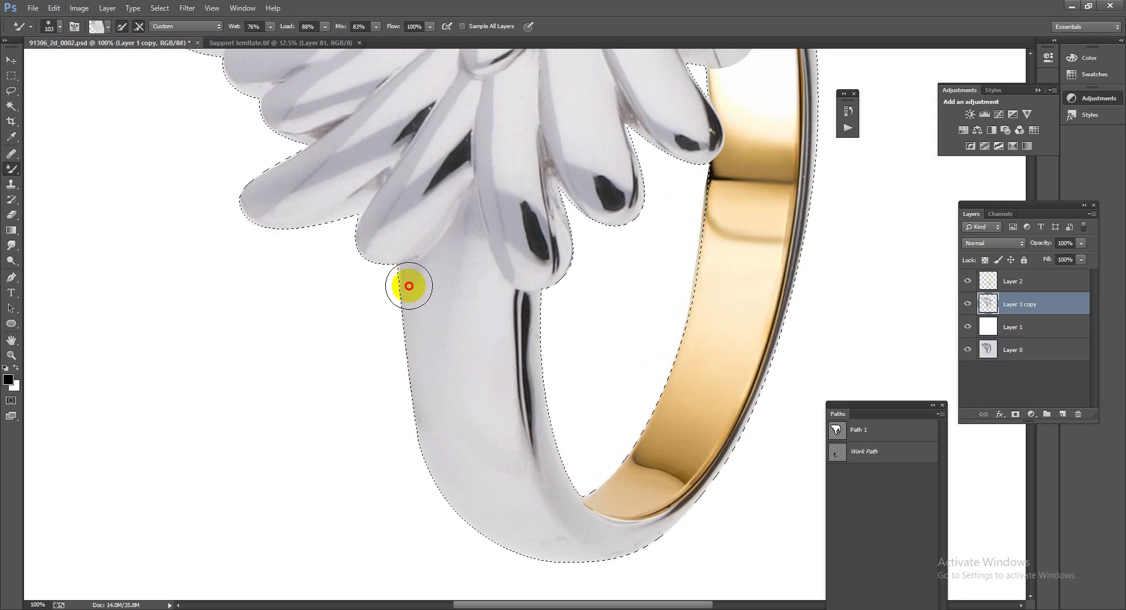
pyautogui.moveTo(457, 499)
pyautogui.mouseDown()
pyautogui.moveTo(555, 551)
pyautogui.moveTo(655, 551)
pyautogui.mouseUp()
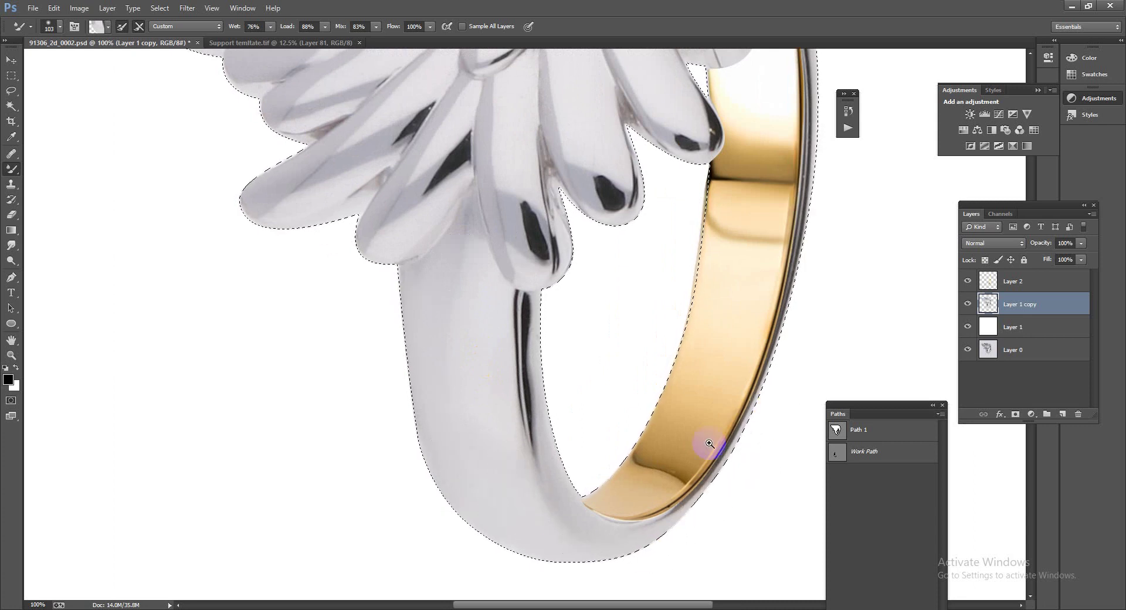
pyautogui.moveTo(711, 448); pyautogui.dragTo(644, 317)
pyautogui.moveTo(502, 239); pyautogui.dragTo(623, 382)
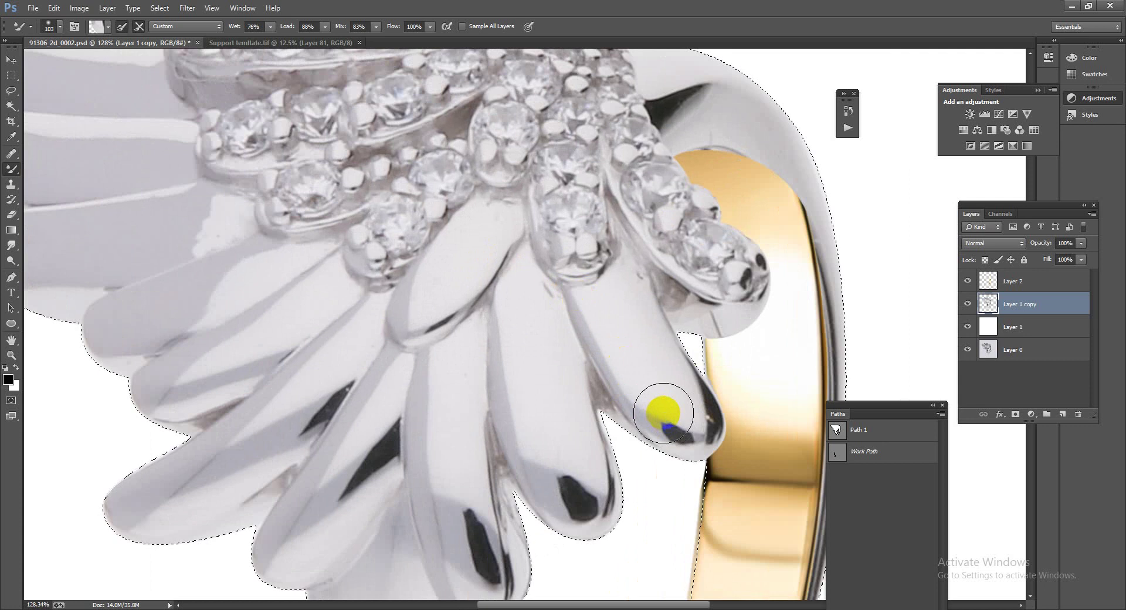
# With a smaller Mixer Brush, soften the feather tip and its dark edge reflection beside the gold band.
pyautogui.press('[')
pyautogui.press('[')
pyautogui.press('[')
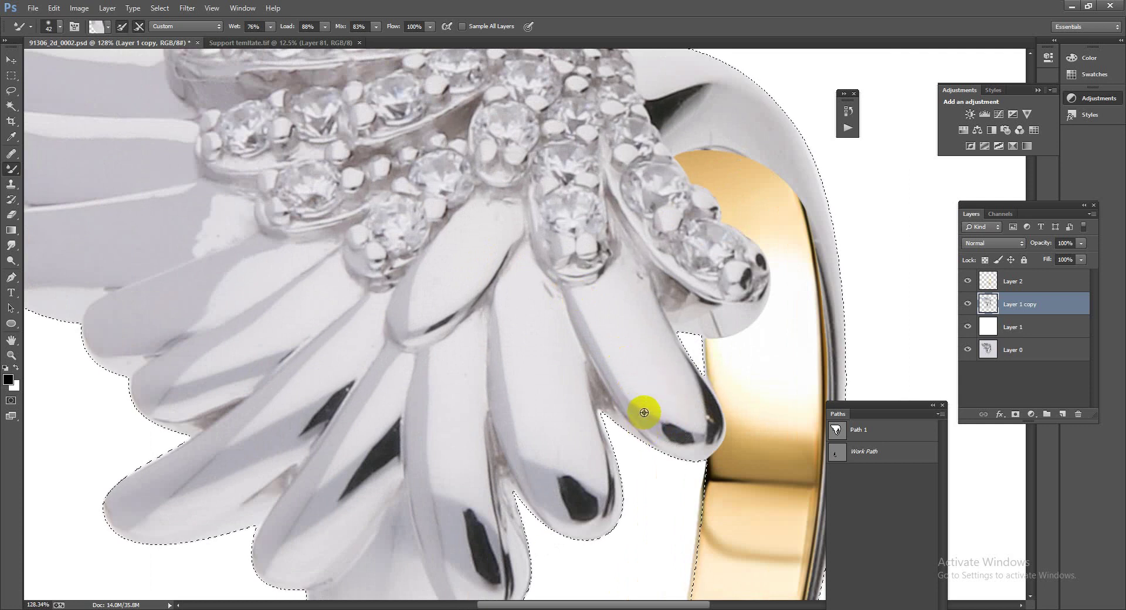
pyautogui.moveTo(676, 436); pyautogui.dragTo(689, 432)
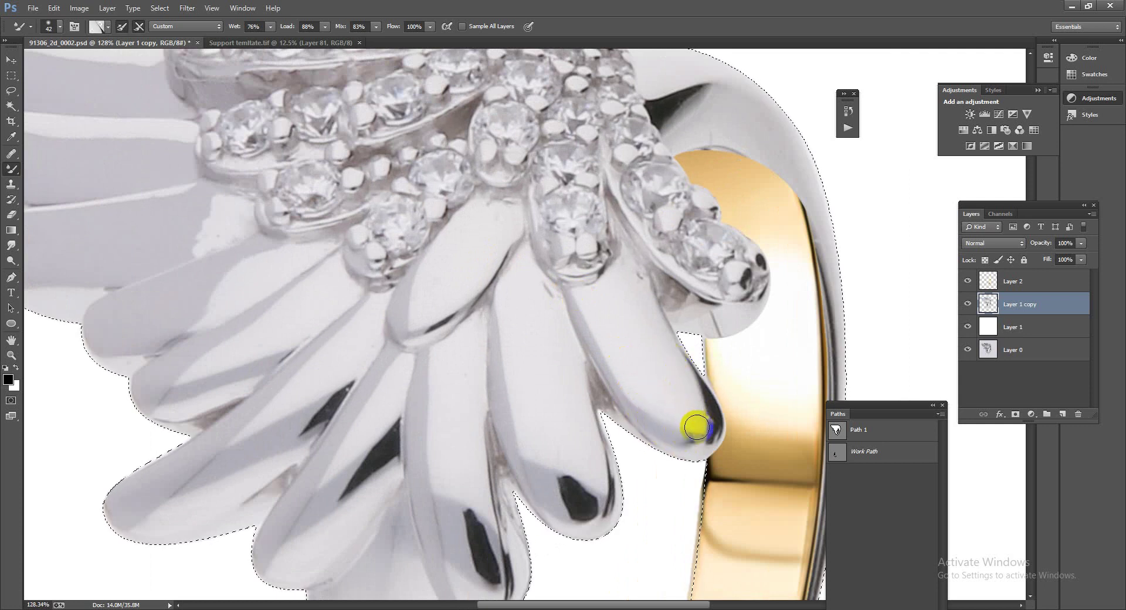
pyautogui.moveTo(693, 421)
pyautogui.mouseDown()
pyautogui.moveTo(679, 374)
pyautogui.moveTo(645, 458)
pyautogui.moveTo(532, 472)
pyautogui.moveTo(585, 500)
pyautogui.moveTo(583, 520)
pyautogui.moveTo(607, 491)
pyautogui.mouseUp()
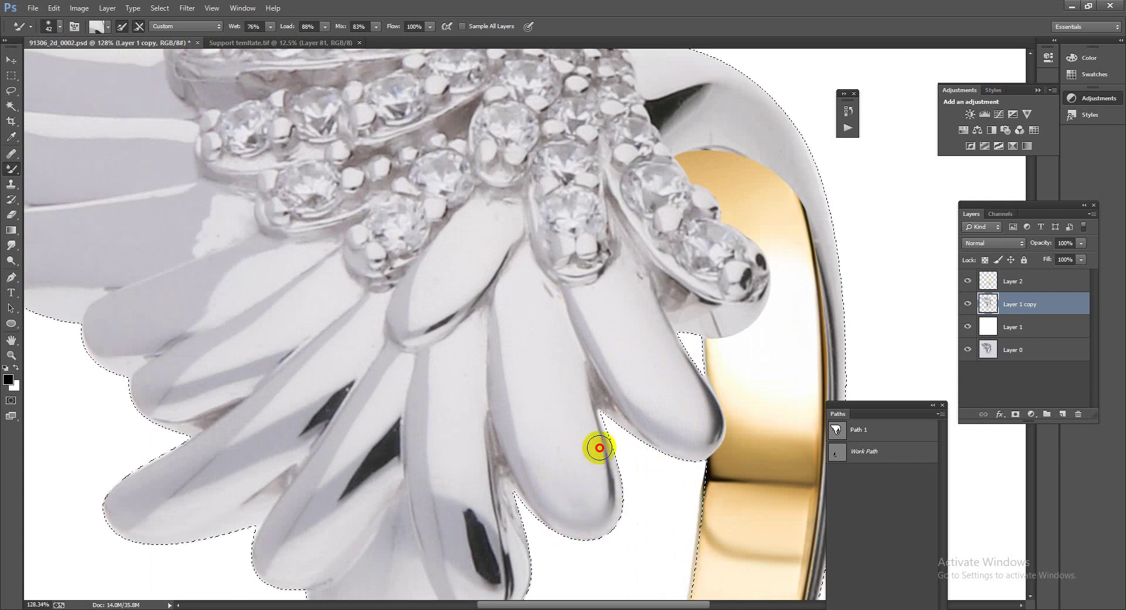
pyautogui.scroll(-3, 459, 516)
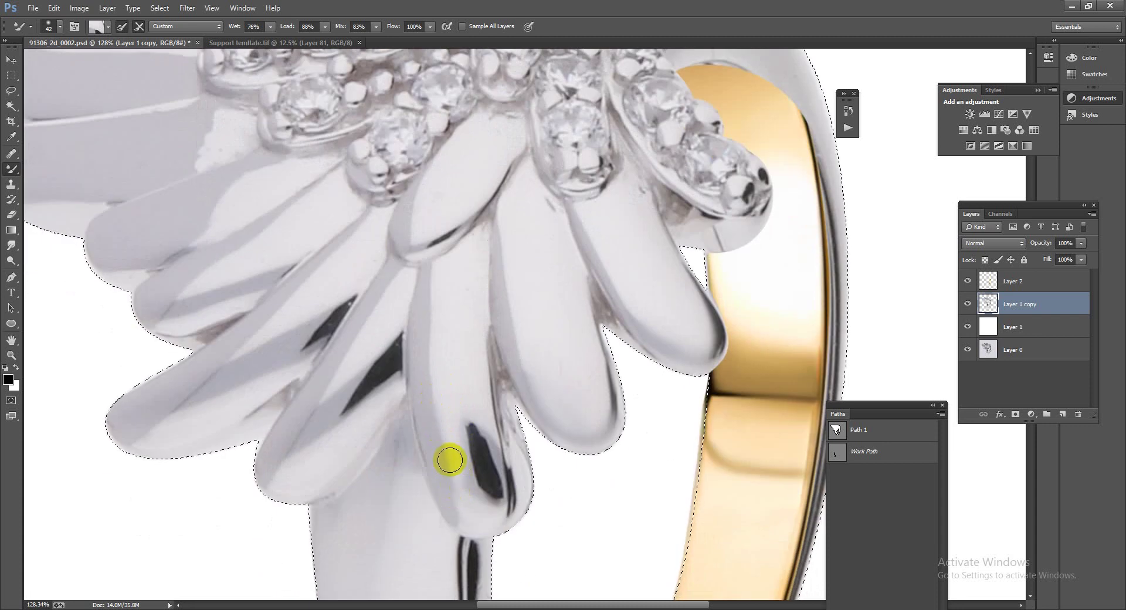
# Blend the lower feather's surface and lighten the dark streak on the left feather.
pyautogui.moveTo(457, 468)
pyautogui.mouseDown()
pyautogui.moveTo(472, 409)
pyautogui.moveTo(459, 397)
pyautogui.moveTo(467, 439)
pyautogui.moveTo(490, 455)
pyautogui.moveTo(495, 422)
pyautogui.moveTo(504, 492)
pyautogui.moveTo(473, 469)
pyautogui.moveTo(450, 481)
pyautogui.moveTo(465, 505)
pyautogui.moveTo(463, 483)
pyautogui.mouseUp()
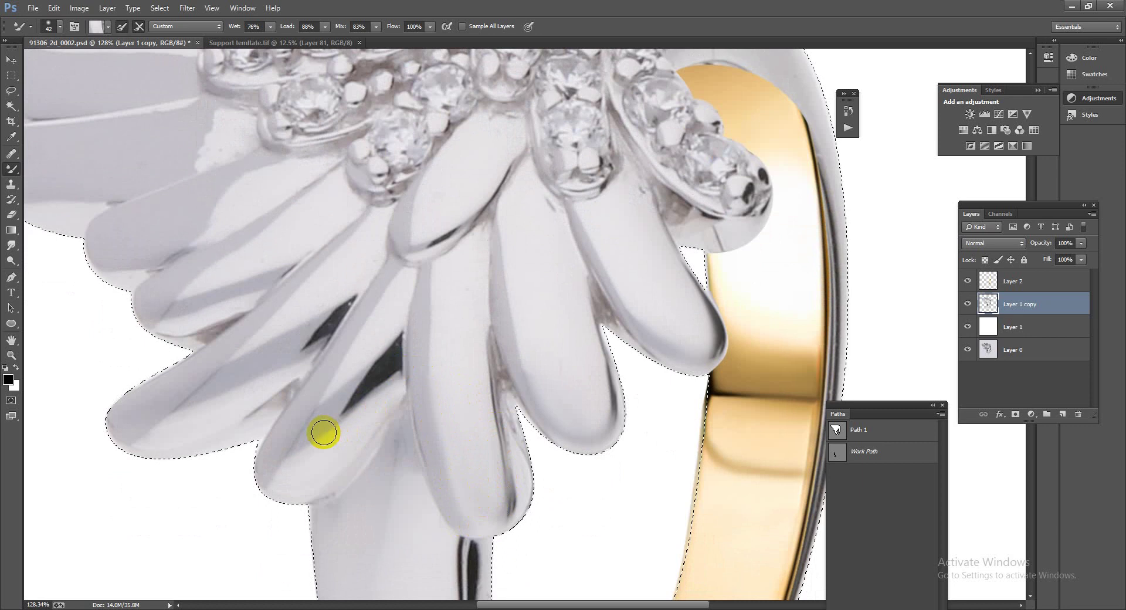
pyautogui.moveTo(322, 432)
pyautogui.mouseDown()
pyautogui.moveTo(322, 382)
pyautogui.moveTo(376, 376)
pyautogui.mouseUp()
pyautogui.moveTo(329, 416)
pyautogui.mouseDown()
pyautogui.moveTo(390, 335)
pyautogui.moveTo(337, 402)
pyautogui.moveTo(367, 394)
pyautogui.moveTo(384, 347)
pyautogui.moveTo(362, 370)
pyautogui.moveTo(387, 341)
pyautogui.mouseUp()
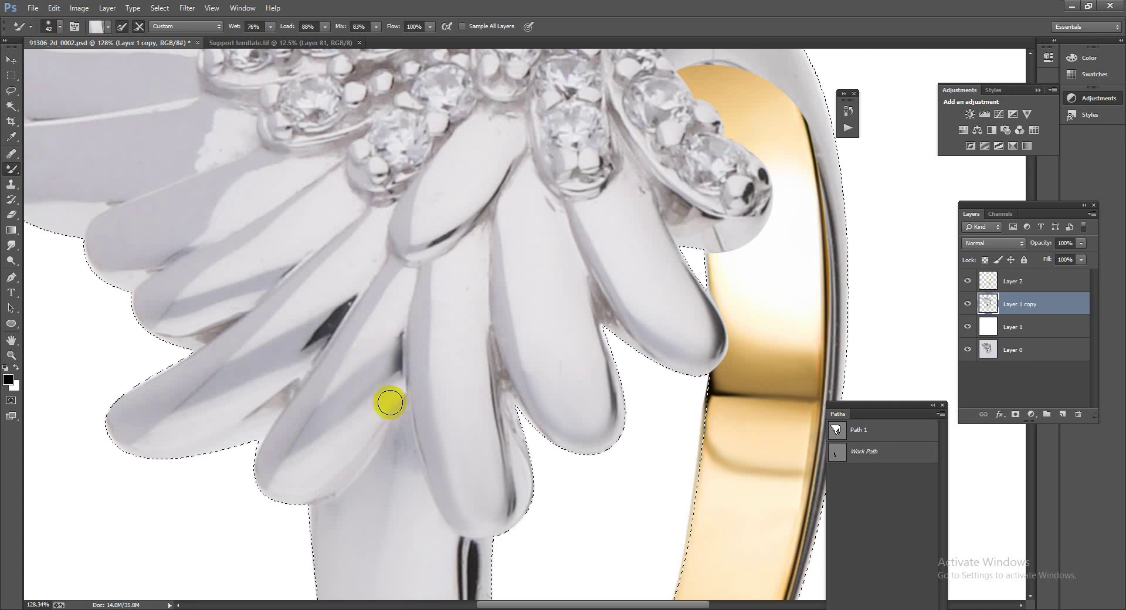
pyautogui.moveTo(390, 429)
pyautogui.mouseDown()
pyautogui.moveTo(333, 479)
pyautogui.moveTo(291, 462)
pyautogui.moveTo(296, 359)
pyautogui.moveTo(347, 297)
pyautogui.moveTo(289, 351)
pyautogui.moveTo(322, 329)
pyautogui.moveTo(354, 273)
pyautogui.moveTo(230, 367)
pyautogui.moveTo(261, 173)
pyautogui.mouseUp()
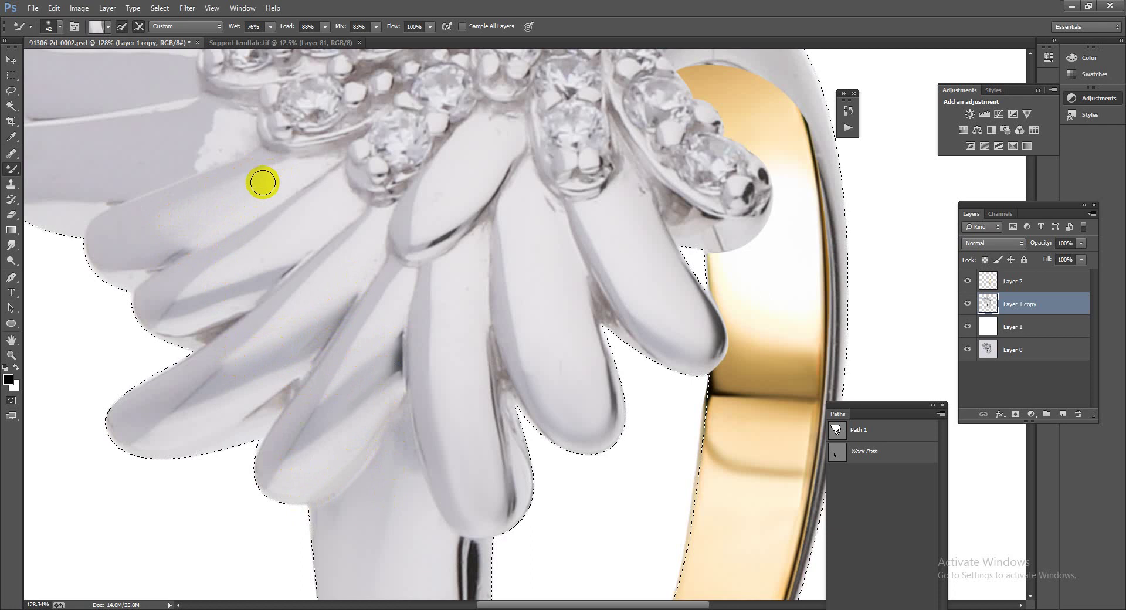
pyautogui.scroll(-4, 357, 370)
pyautogui.scroll(2, 311, 306)
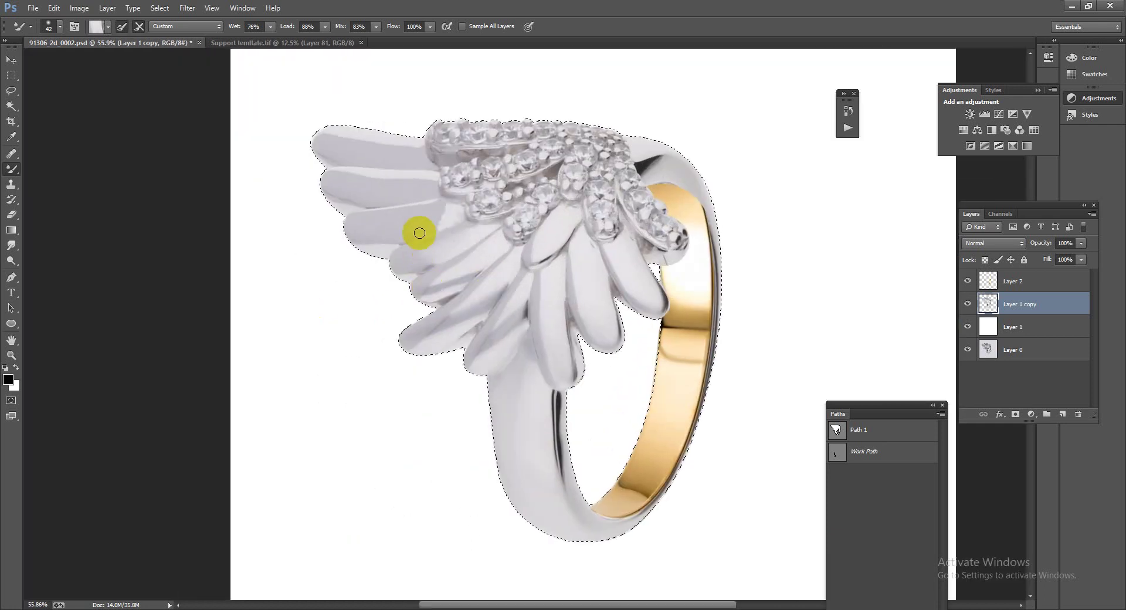
# Smooth the upper feather beside the diamonds, then switch to the Support temlate.tif document.
pyautogui.moveTo(427, 226)
pyautogui.mouseDown()
pyautogui.moveTo(452, 220)
pyautogui.moveTo(402, 245)
pyautogui.moveTo(448, 207)
pyautogui.moveTo(389, 224)
pyautogui.moveTo(445, 221)
pyautogui.moveTo(397, 234)
pyautogui.moveTo(425, 220)
pyautogui.mouseUp()
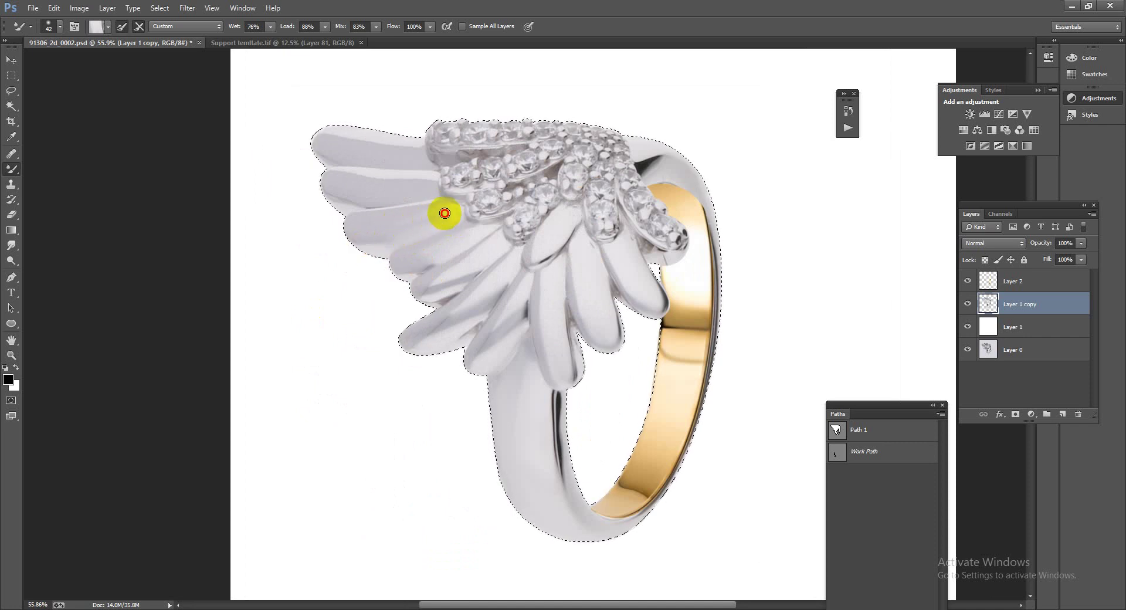
pyautogui.scroll(-3, 609, 281)
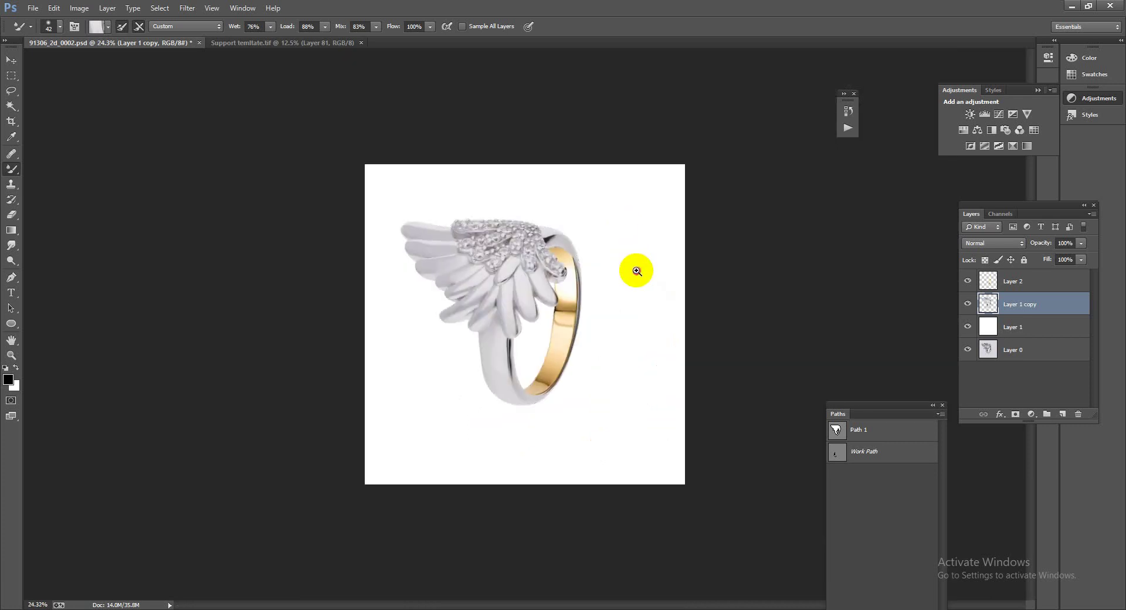
pyautogui.scroll(2, 573, 327)
pyautogui.scroll(1, 586, 342)
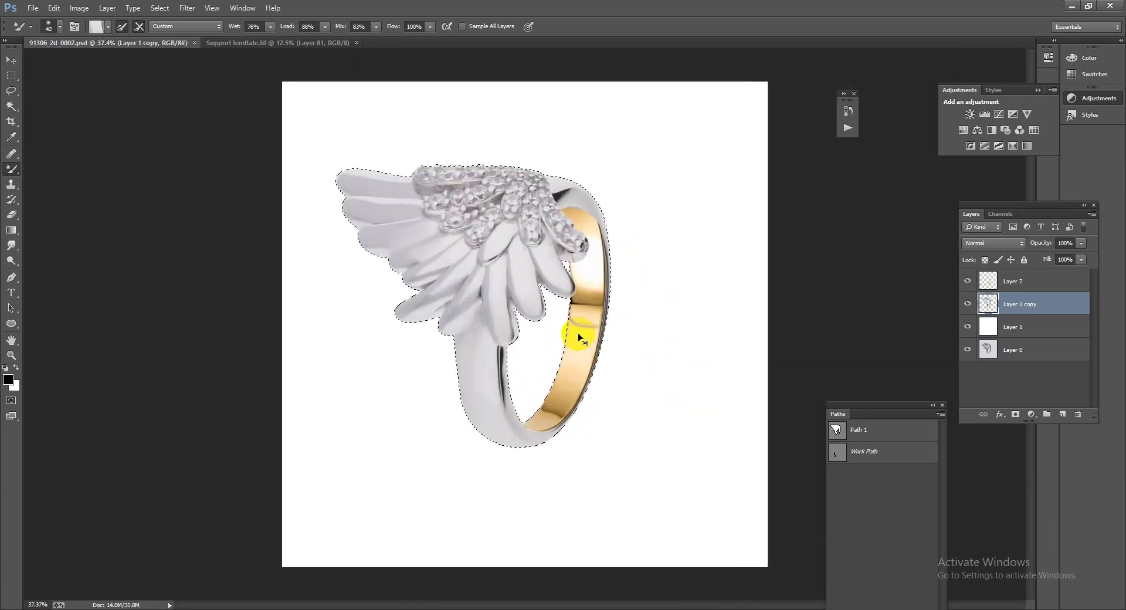
pyautogui.moveTo(540, 201)
pyautogui.mouseDown()
pyautogui.moveTo(586, 238)
pyautogui.moveTo(572, 242)
pyautogui.mouseUp()
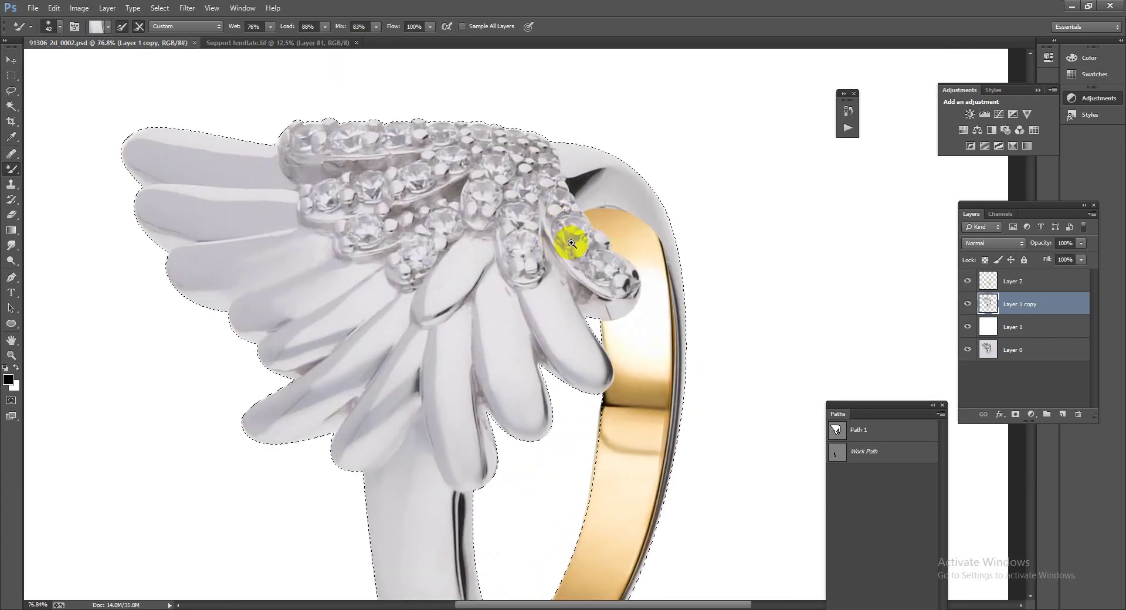
pyautogui.click(238, 42)
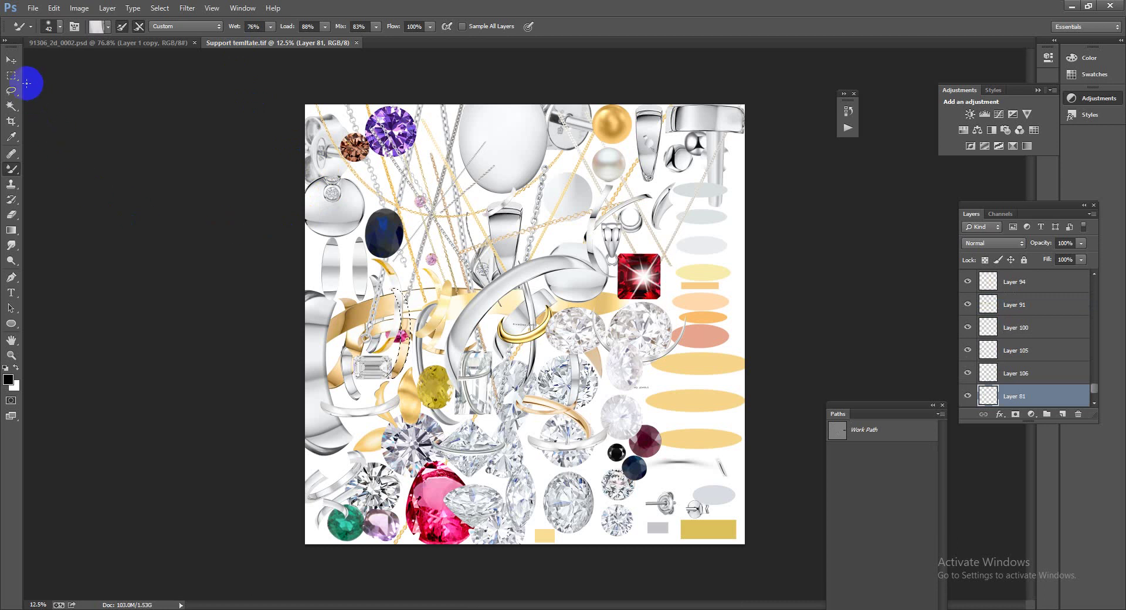
# Pick the round diamond in the support template and bring it into the ring photo.
pyautogui.click(12, 60)
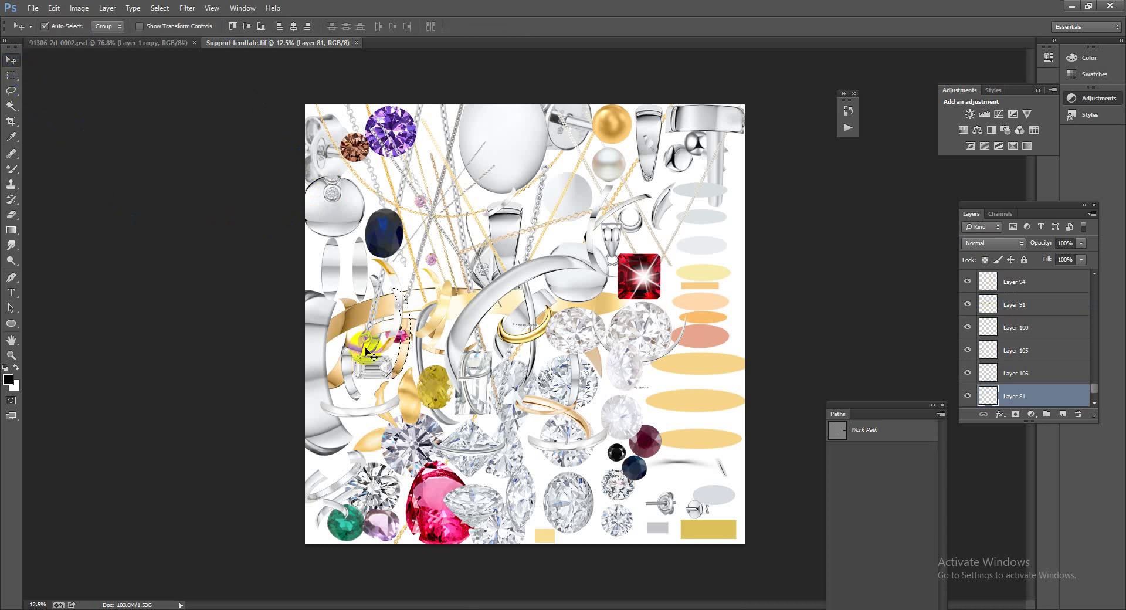
pyautogui.click(581, 510)
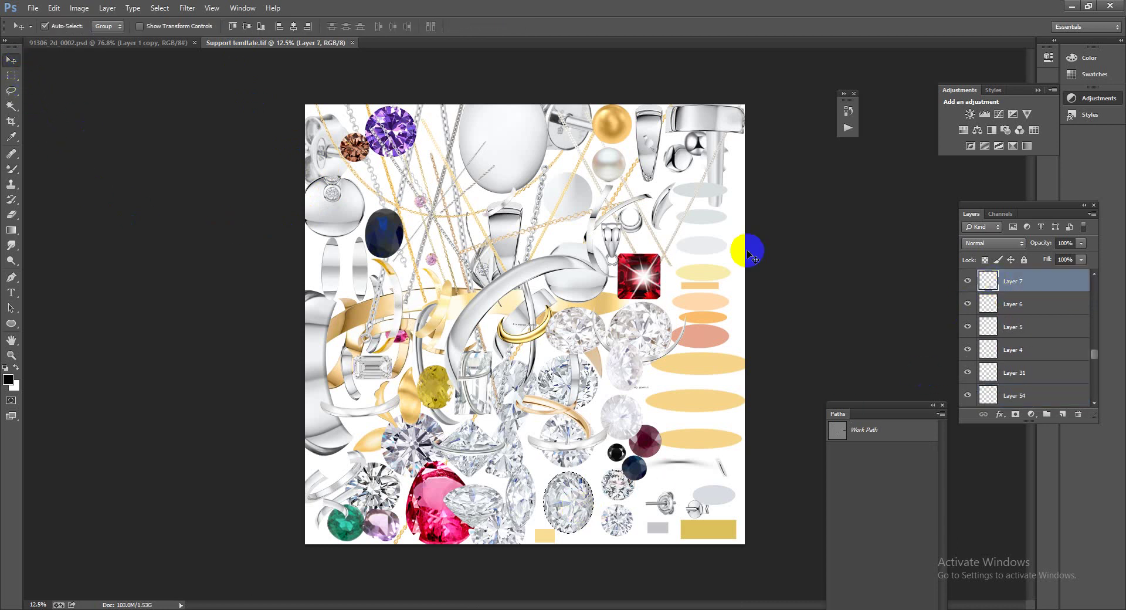
pyautogui.click(176, 44)
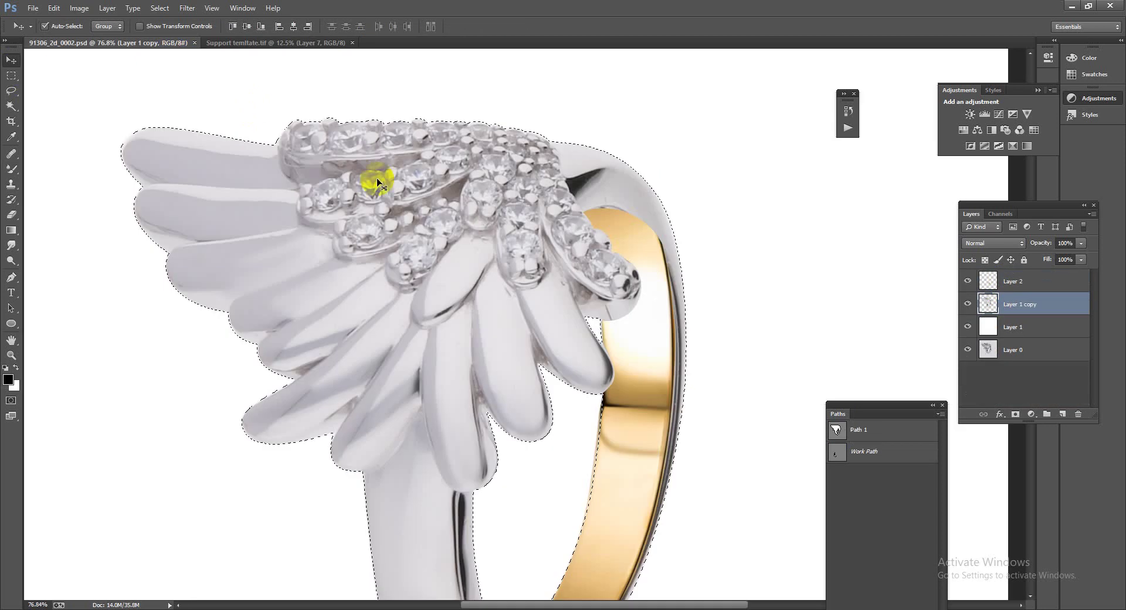
pyautogui.scroll(3, 452, 212)
pyautogui.hotkey('ctrl', 't')
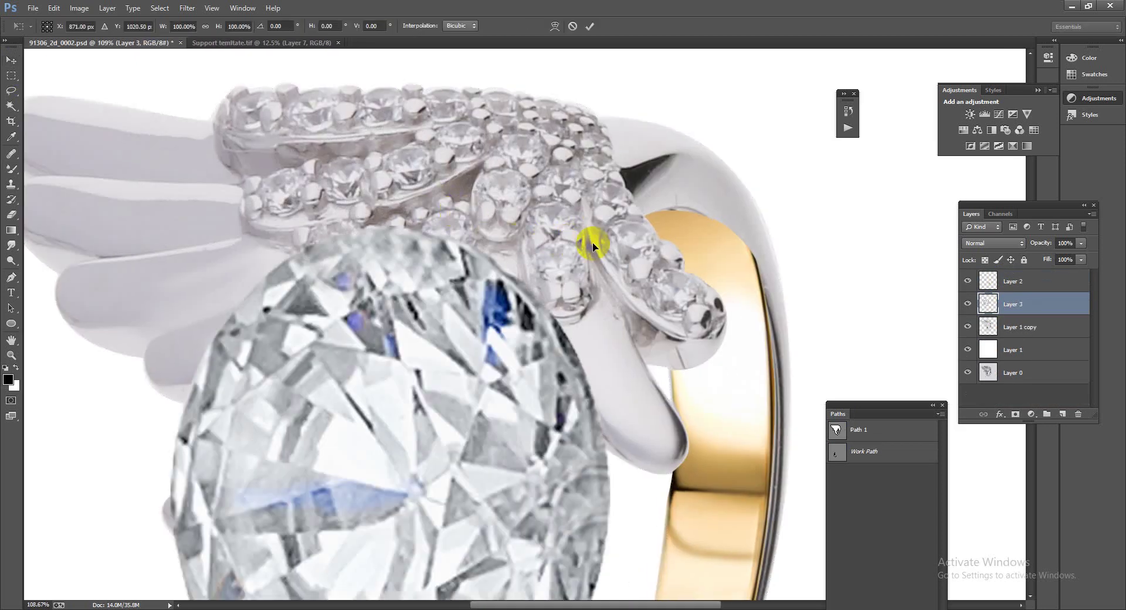
# Rotate the diamond about 60° and shrink it to roughly 13% onto a wing pavé stone.
pyautogui.moveTo(593, 241); pyautogui.dragTo(657, 469)
pyautogui.moveTo(569, 416); pyautogui.dragTo(568, 218)
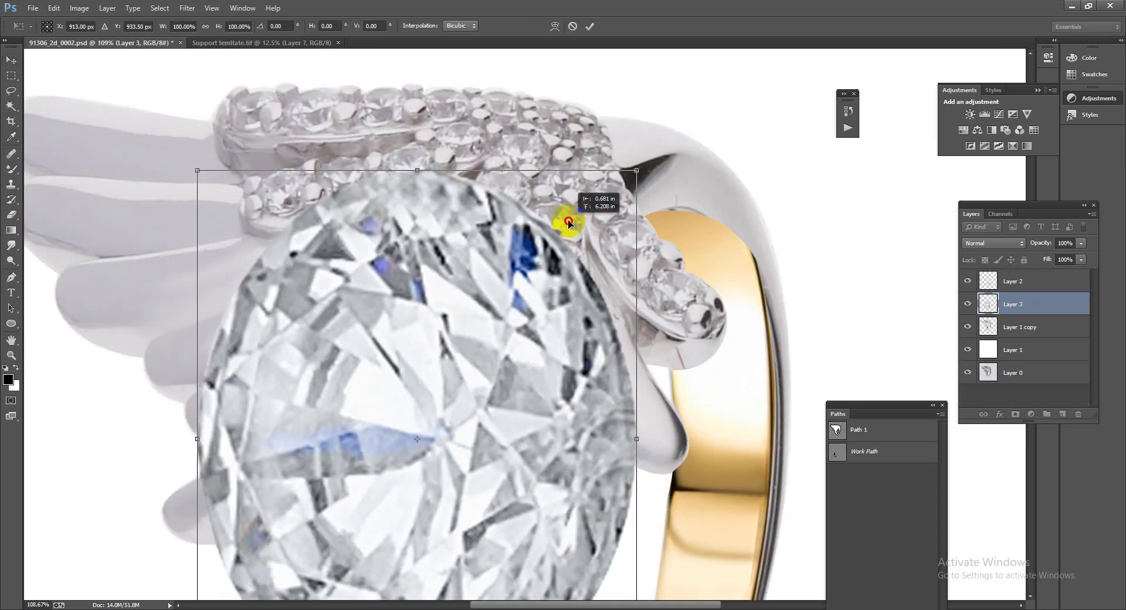
pyautogui.moveTo(674, 131); pyautogui.dragTo(724, 480)
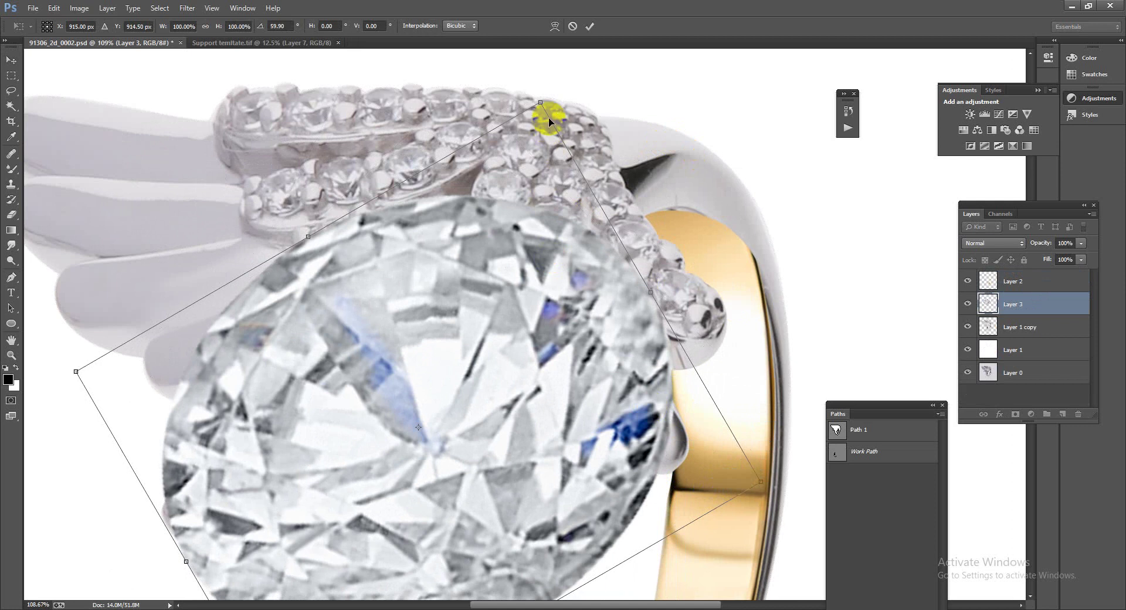
pyautogui.moveTo(540, 102)
pyautogui.mouseDown()
pyautogui.moveTo(432, 372)
pyautogui.moveTo(499, 462)
pyautogui.moveTo(495, 414)
pyautogui.mouseUp()
pyautogui.scroll(2, 467, 457)
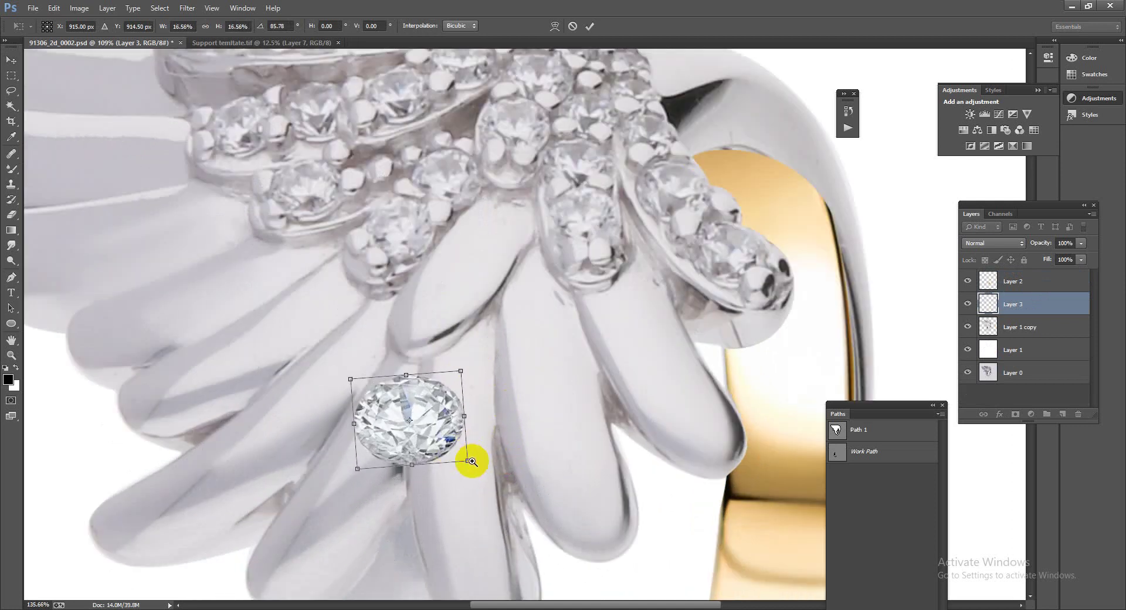
pyautogui.moveTo(467, 457)
pyautogui.mouseDown()
pyautogui.moveTo(426, 343)
pyautogui.moveTo(418, 270)
pyautogui.mouseUp()
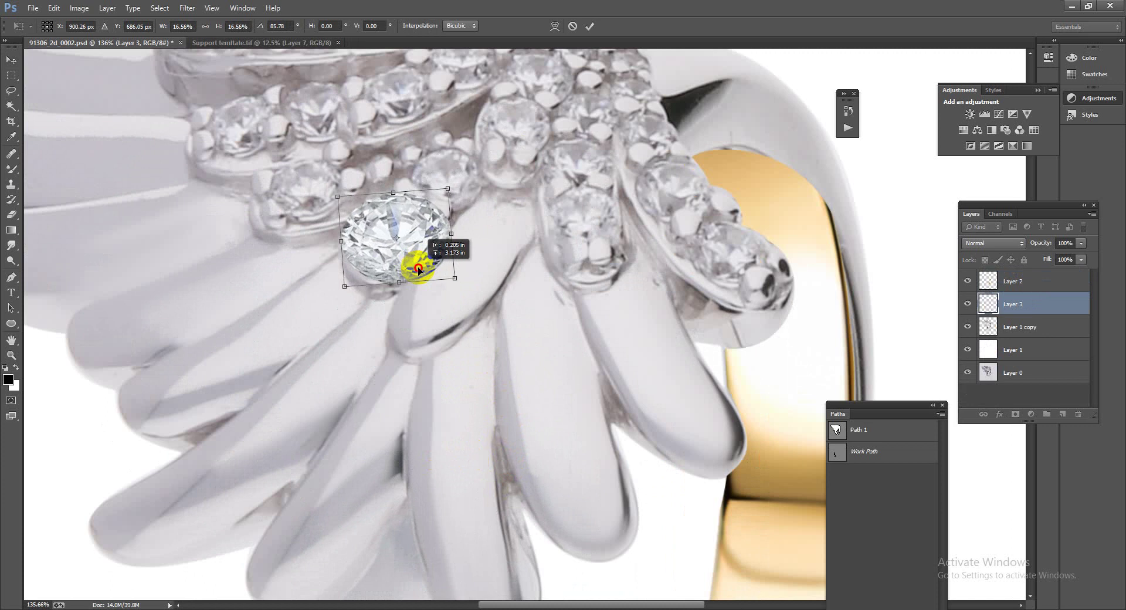
pyautogui.scroll(2, 416, 260)
pyautogui.moveTo(480, 289)
pyautogui.mouseDown()
pyautogui.moveTo(448, 276)
pyautogui.moveTo(461, 262)
pyautogui.moveTo(390, 285)
pyautogui.mouseUp()
pyautogui.moveTo(469, 276); pyautogui.dragTo(485, 287)
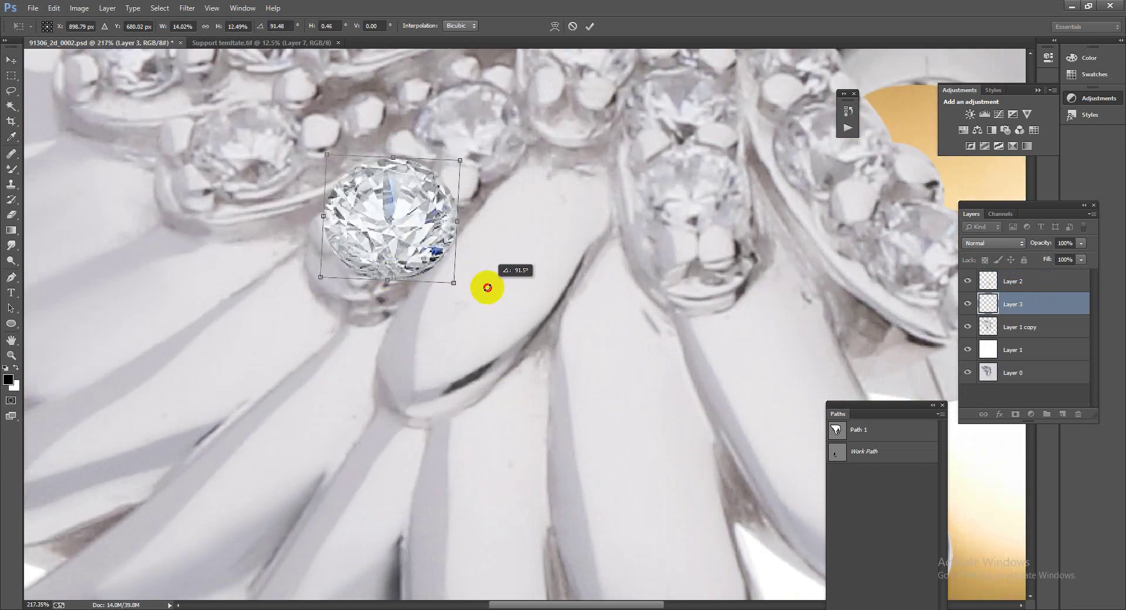
pyautogui.press('Return')
pyautogui.scroll(-3, 485, 287)
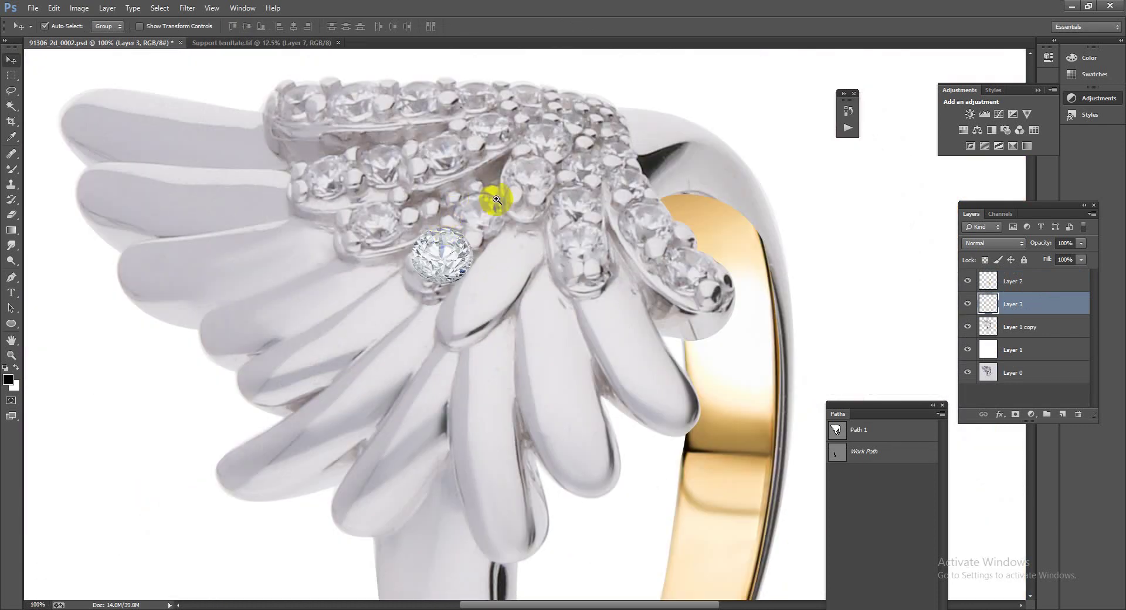
# Duplicate the diamond onto neighbouring stones, scaling the copies to about 85% and 80%.
pyautogui.scroll(2, 496, 200)
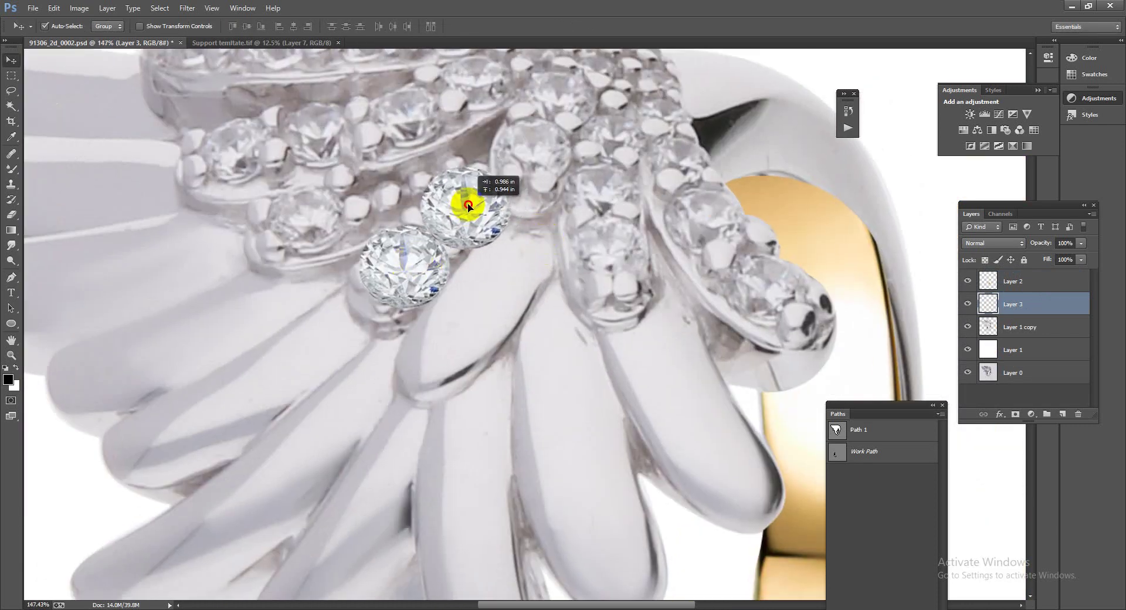
pyautogui.moveTo(477, 216); pyautogui.dragTo(462, 208)
pyautogui.hotkey('ctrl', 't')
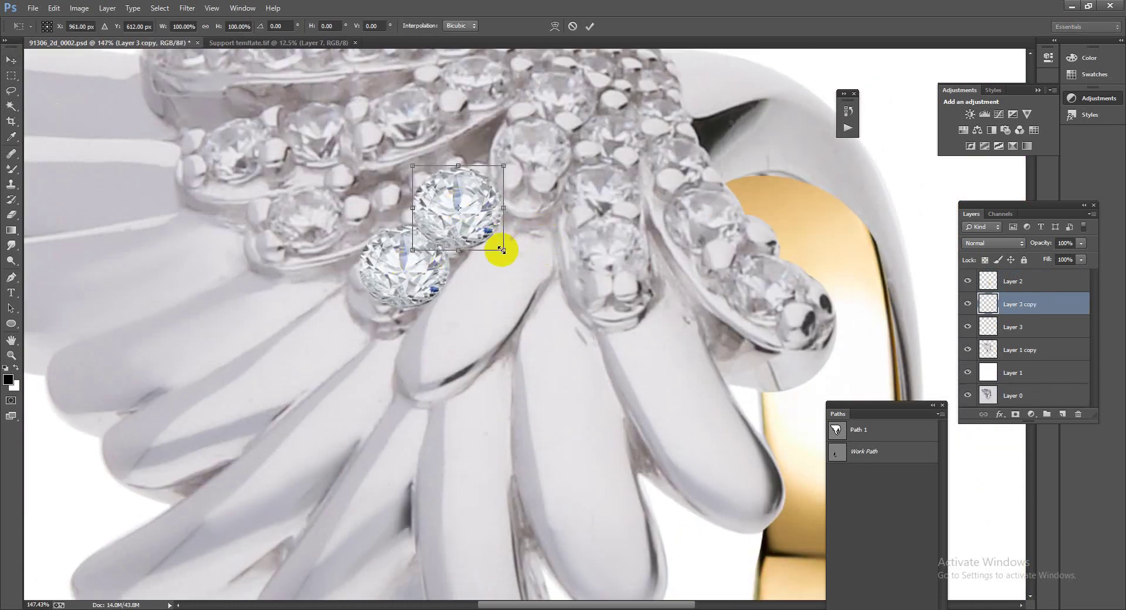
pyautogui.moveTo(502, 251); pyautogui.dragTo(500, 241)
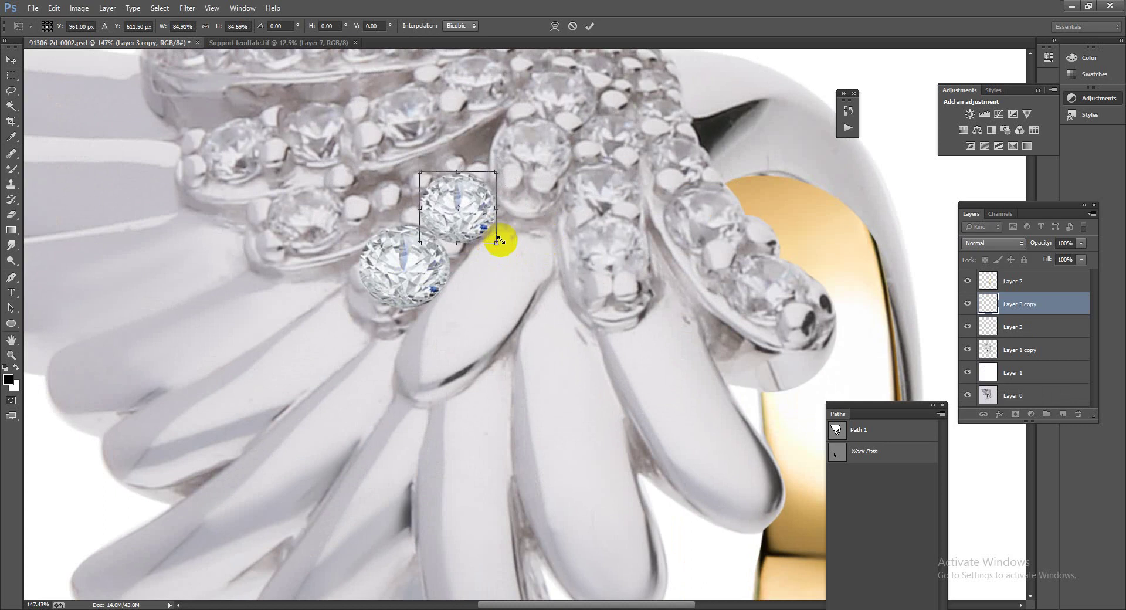
pyautogui.press('Return')
pyautogui.moveTo(471, 220)
pyautogui.mouseDown()
pyautogui.moveTo(326, 237)
pyautogui.moveTo(258, 171)
pyautogui.moveTo(428, 133)
pyautogui.moveTo(477, 100)
pyautogui.moveTo(540, 120)
pyautogui.moveTo(545, 155)
pyautogui.moveTo(587, 99)
pyautogui.moveTo(573, 106)
pyautogui.moveTo(628, 125)
pyautogui.moveTo(610, 180)
pyautogui.moveTo(629, 249)
pyautogui.moveTo(674, 125)
pyautogui.moveTo(683, 159)
pyautogui.mouseUp()
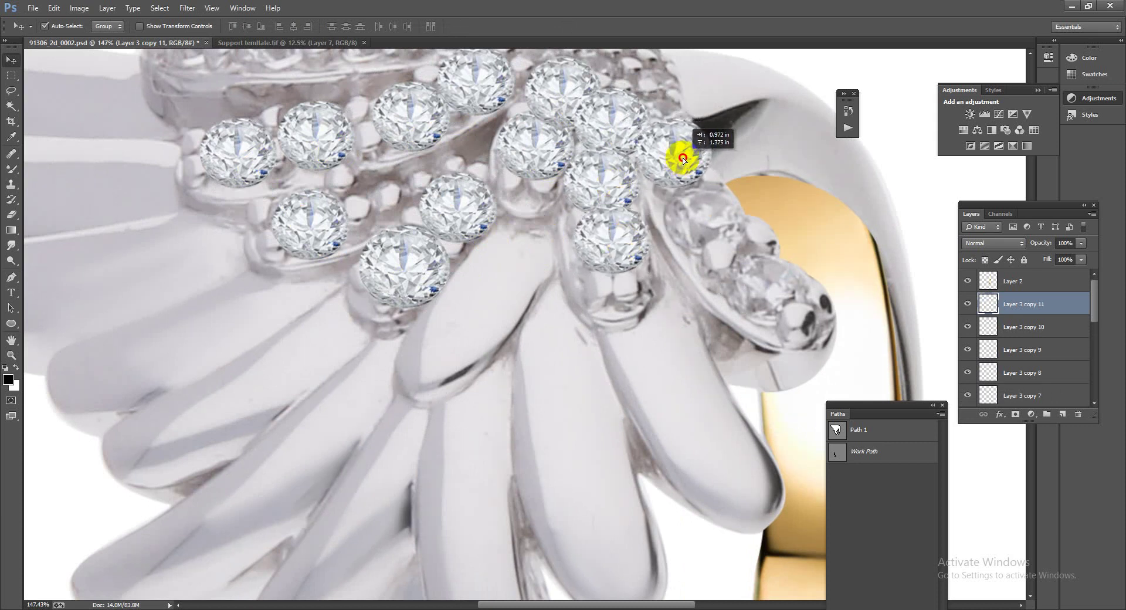
pyautogui.hotkey('ctrl', 't')
pyautogui.moveTo(719, 195)
pyautogui.mouseDown()
pyautogui.moveTo(704, 180)
pyautogui.moveTo(709, 235)
pyautogui.moveTo(711, 226)
pyautogui.moveTo(769, 305)
pyautogui.mouseUp()
pyautogui.press('Return')
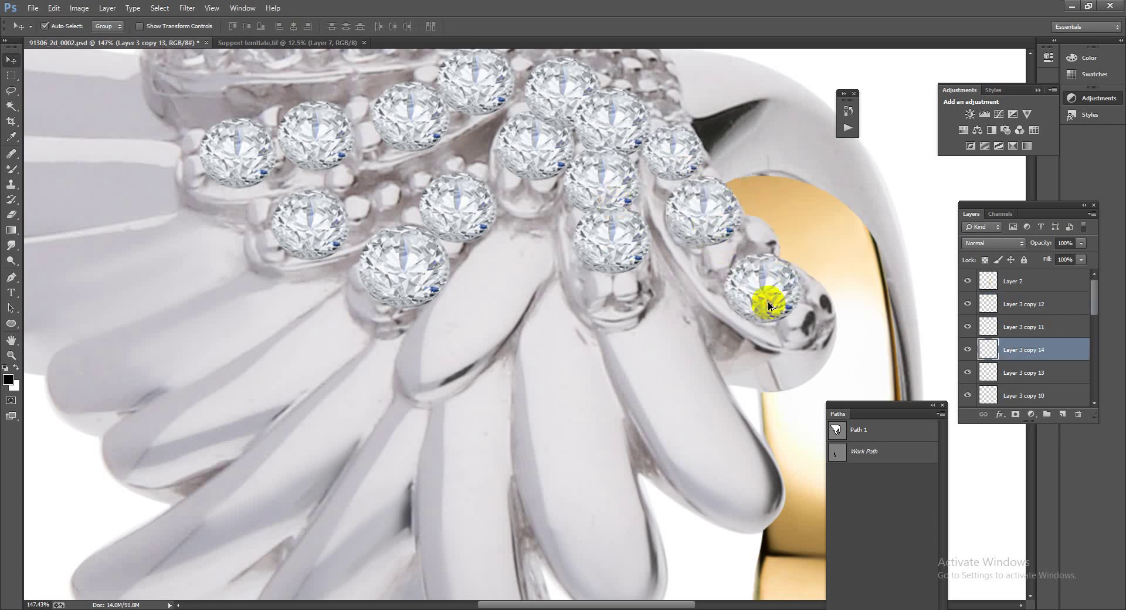
# Place diamond copies along the top row, shrinking one to about 78%.
pyautogui.moveTo(644, 325)
pyautogui.mouseDown()
pyautogui.moveTo(616, 201)
pyautogui.moveTo(679, 216)
pyautogui.mouseUp()
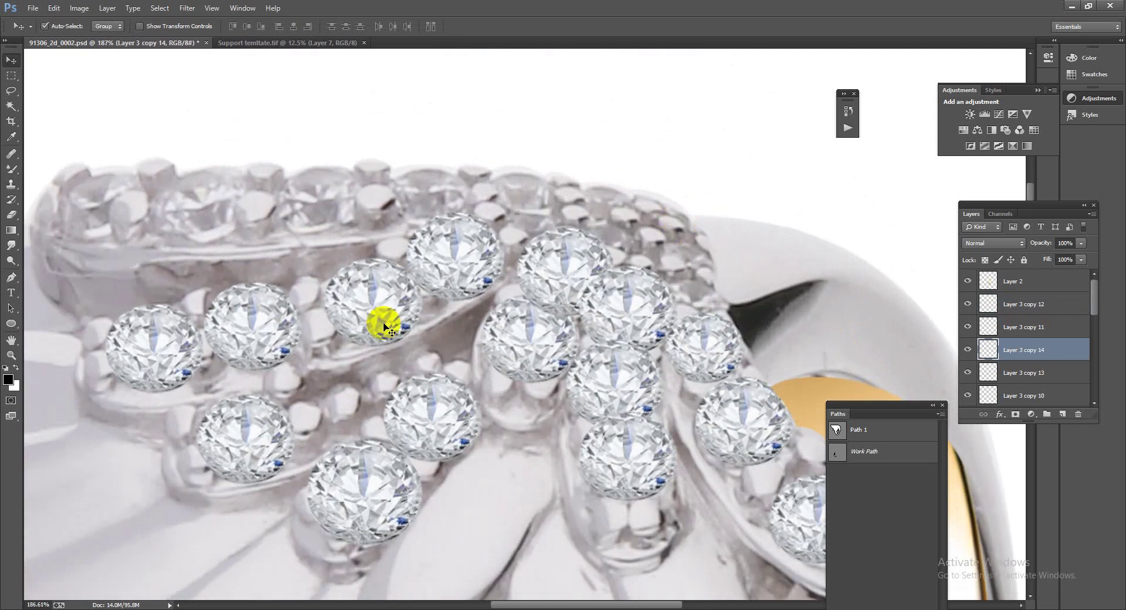
pyautogui.moveTo(382, 318)
pyautogui.mouseDown()
pyautogui.moveTo(314, 268)
pyautogui.moveTo(95, 206)
pyautogui.moveTo(82, 188)
pyautogui.moveTo(307, 202)
pyautogui.moveTo(423, 188)
pyautogui.mouseUp()
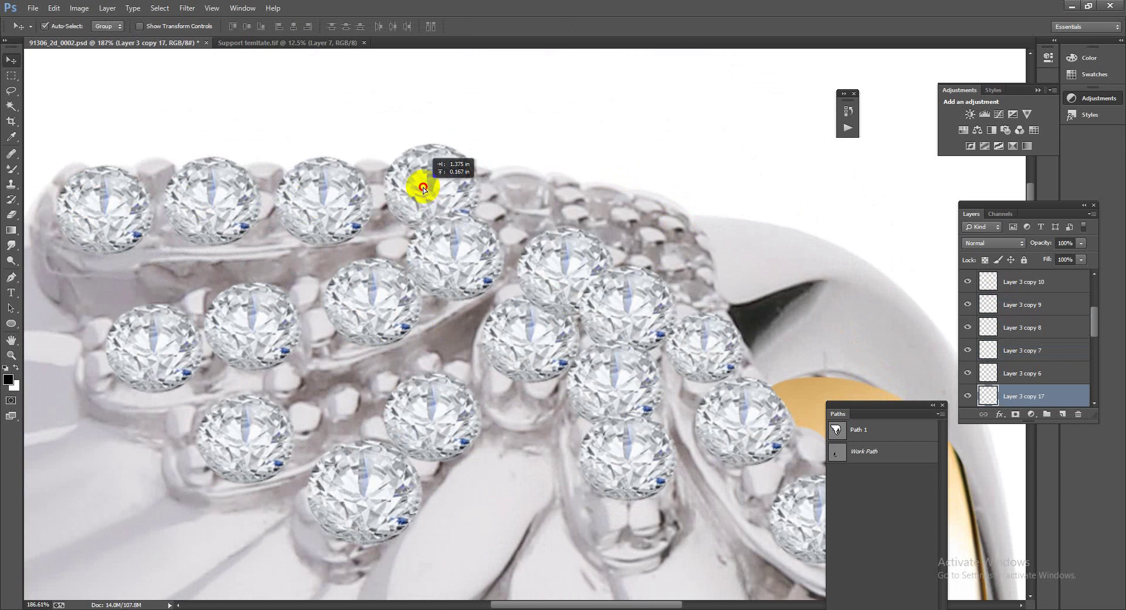
pyautogui.hotkey('ctrl', 't')
pyautogui.moveTo(482, 232); pyautogui.dragTo(470, 223)
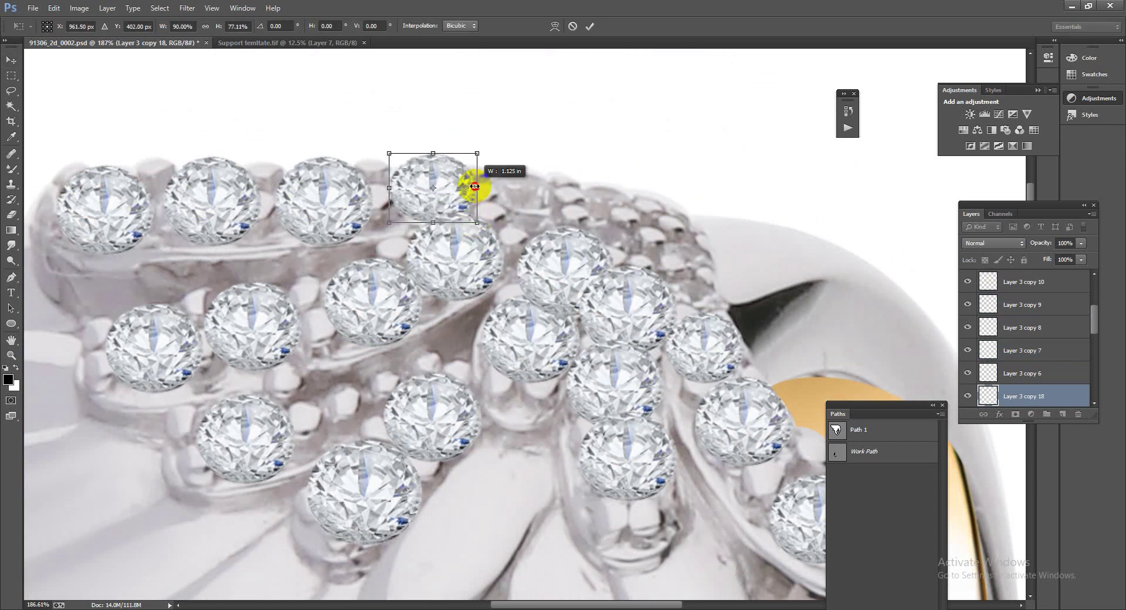
pyautogui.press('Return')
pyautogui.moveTo(447, 176)
pyautogui.mouseDown()
pyautogui.moveTo(621, 193)
pyautogui.moveTo(748, 299)
pyautogui.moveTo(698, 276)
pyautogui.moveTo(678, 234)
pyautogui.moveTo(673, 254)
pyautogui.mouseUp()
# Select all the diamond copy layers from the topmost copy down to Layer 3.
pyautogui.scroll(-3, 522, 206)
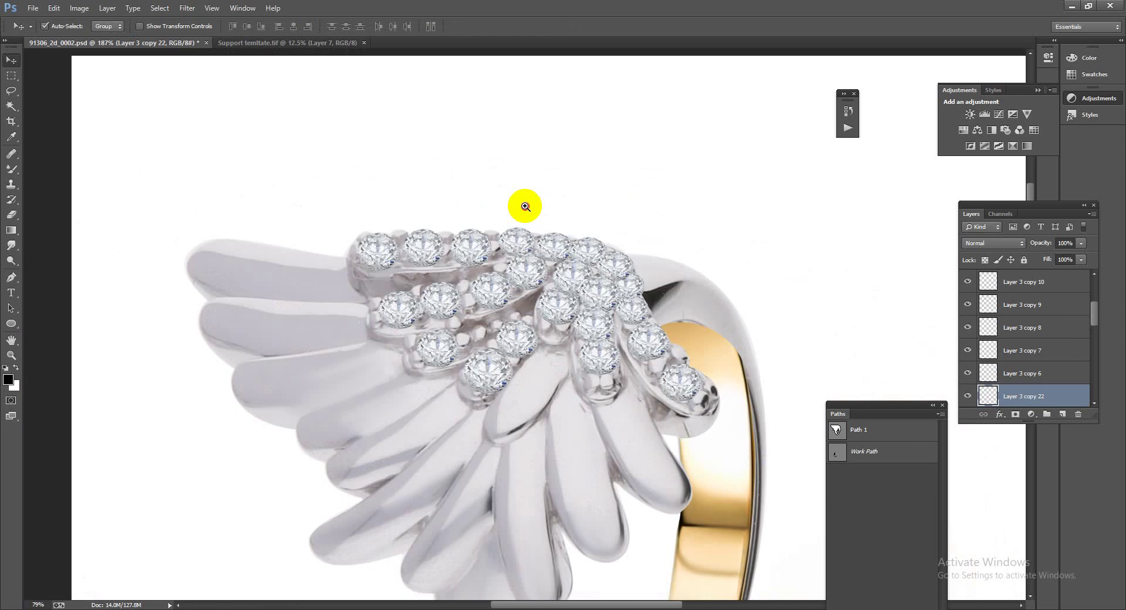
pyautogui.scroll(-1, 545, 248)
pyautogui.moveTo(1043, 284); pyautogui.dragTo(1083, 270)
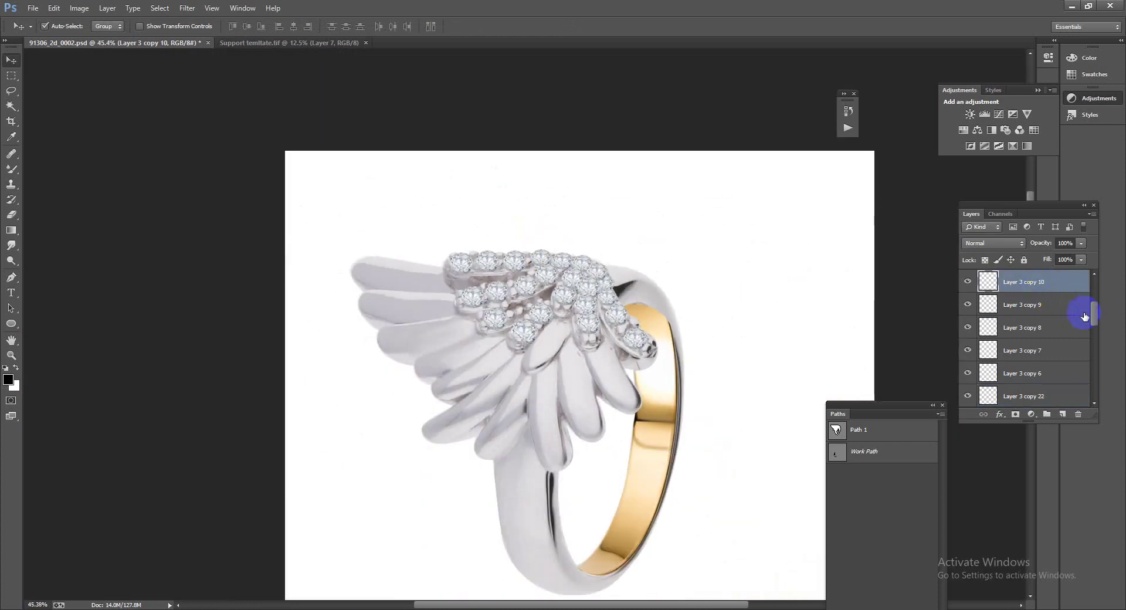
pyautogui.keyDown('shift'); pyautogui.click(1049, 294); pyautogui.keyUp('shift')
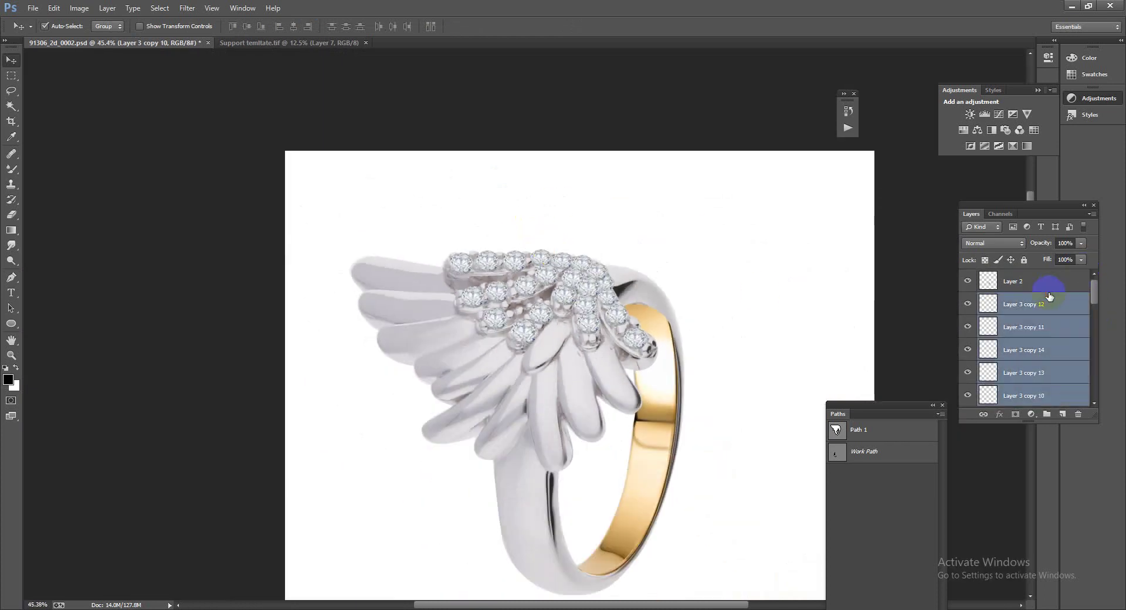
pyautogui.click(1053, 298)
pyautogui.moveTo(1092, 306); pyautogui.dragTo(1092, 394)
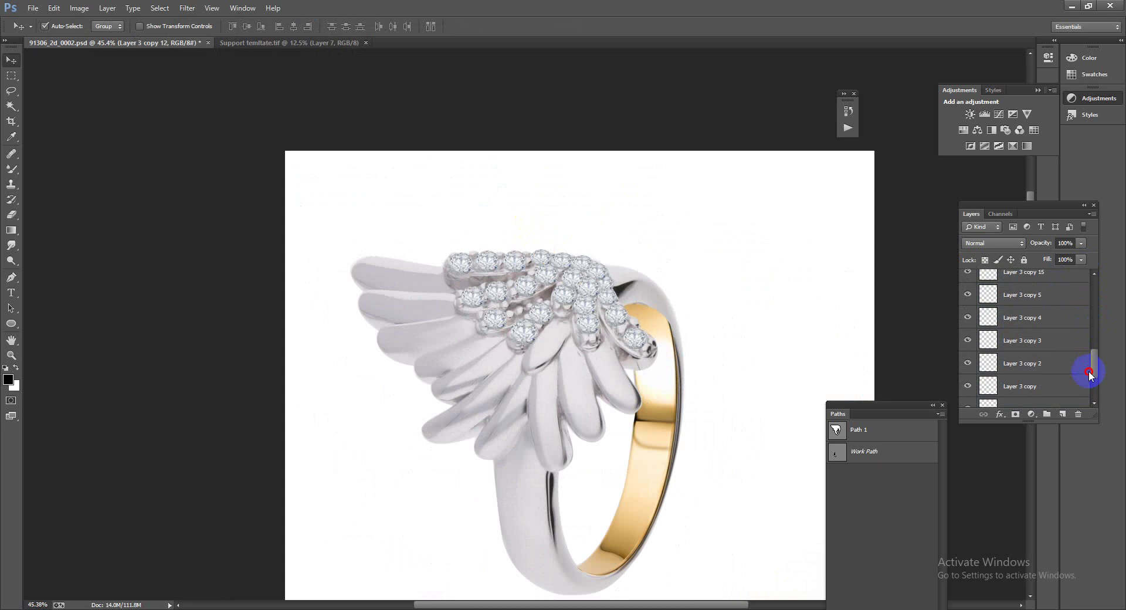
pyautogui.keyDown('shift'); pyautogui.click(1030, 327); pyautogui.keyUp('shift')
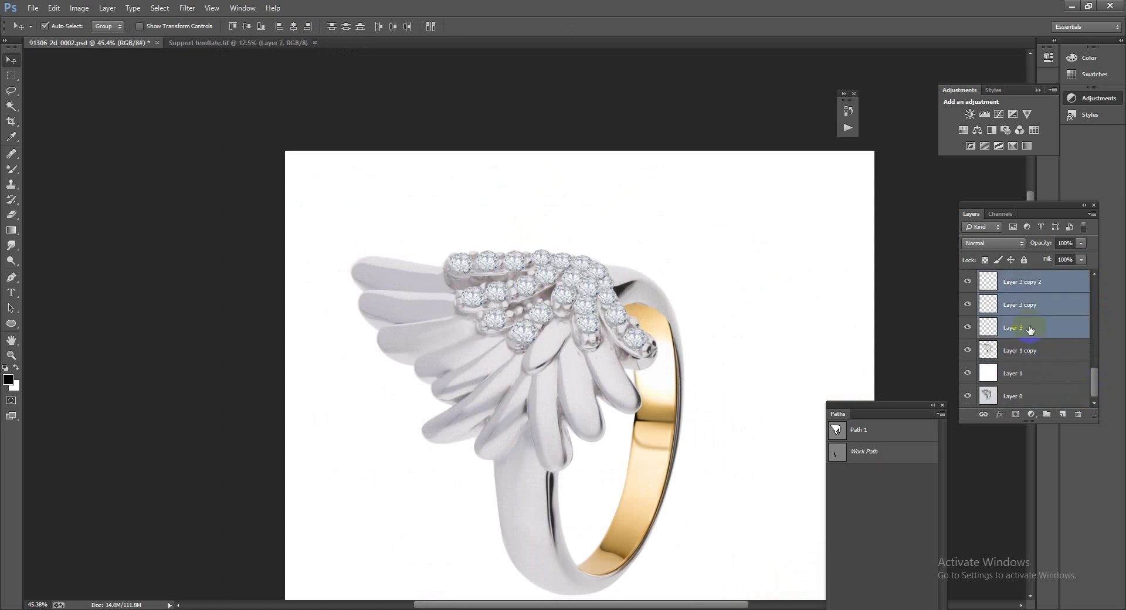
# Merge the diamond layers, hide them with a black layer mask, and load the ring outline selection.
pyautogui.hotkey('ctrl', 'e')
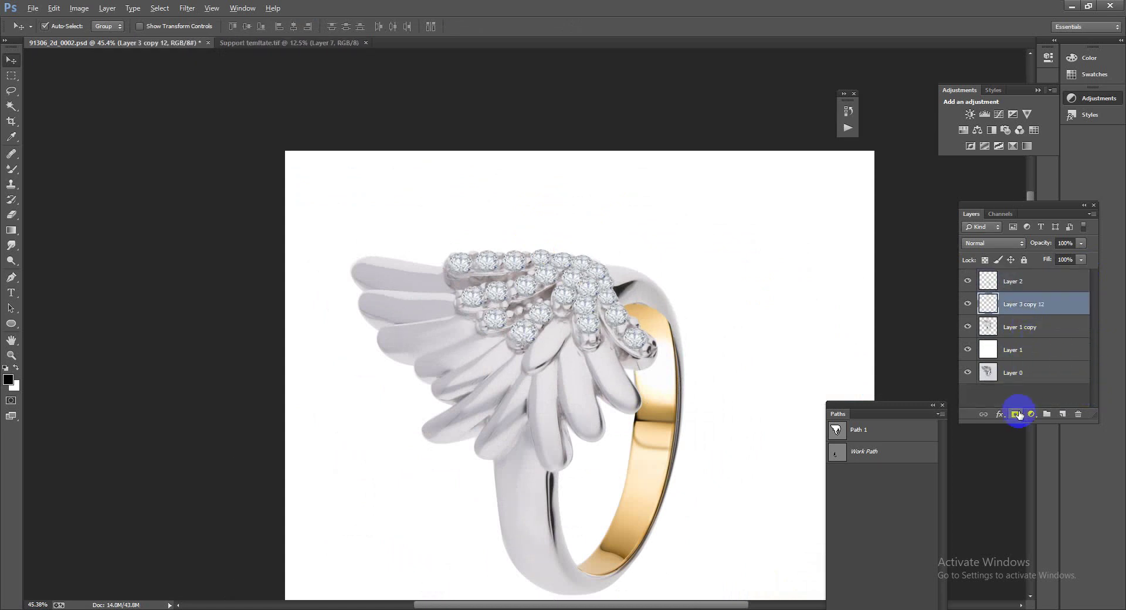
pyautogui.click(1016, 414)
pyautogui.keyDown('ctrl'); pyautogui.click(988, 327); pyautogui.keyUp('ctrl')
# Set up a small white Brush at 100% opacity for painting the mask.
pyautogui.keyDown('alt'); pyautogui.scroll(3, 622, 328); pyautogui.keyUp('alt')
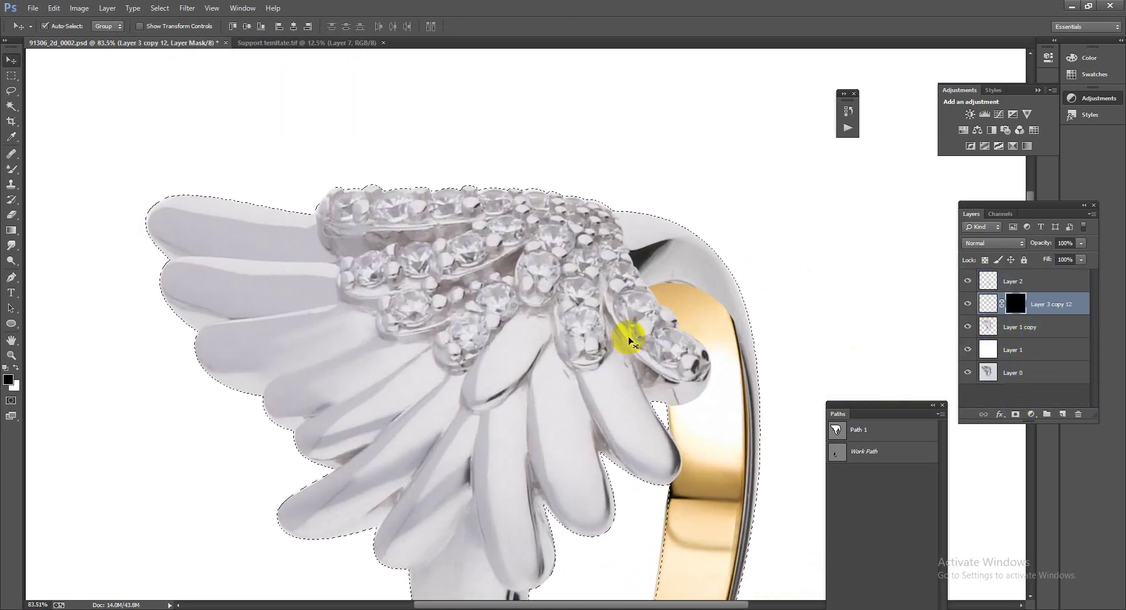
pyautogui.click(14, 170)
pyautogui.rightClick(15, 172)
pyautogui.click(65, 157)
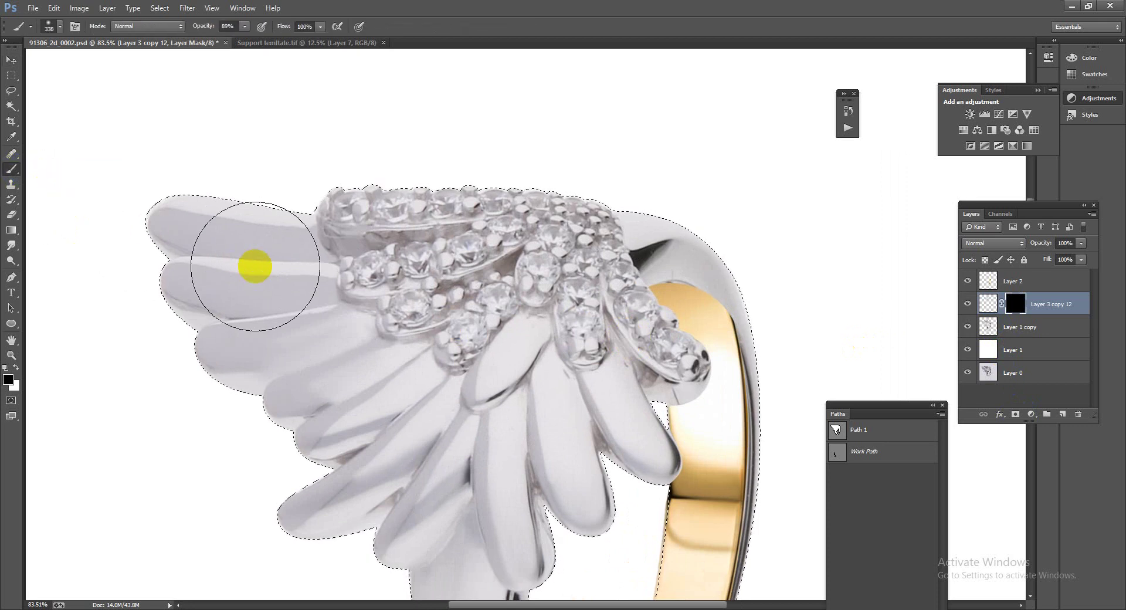
pyautogui.press('x')
pyautogui.moveTo(447, 247); pyautogui.dragTo(377, 244)
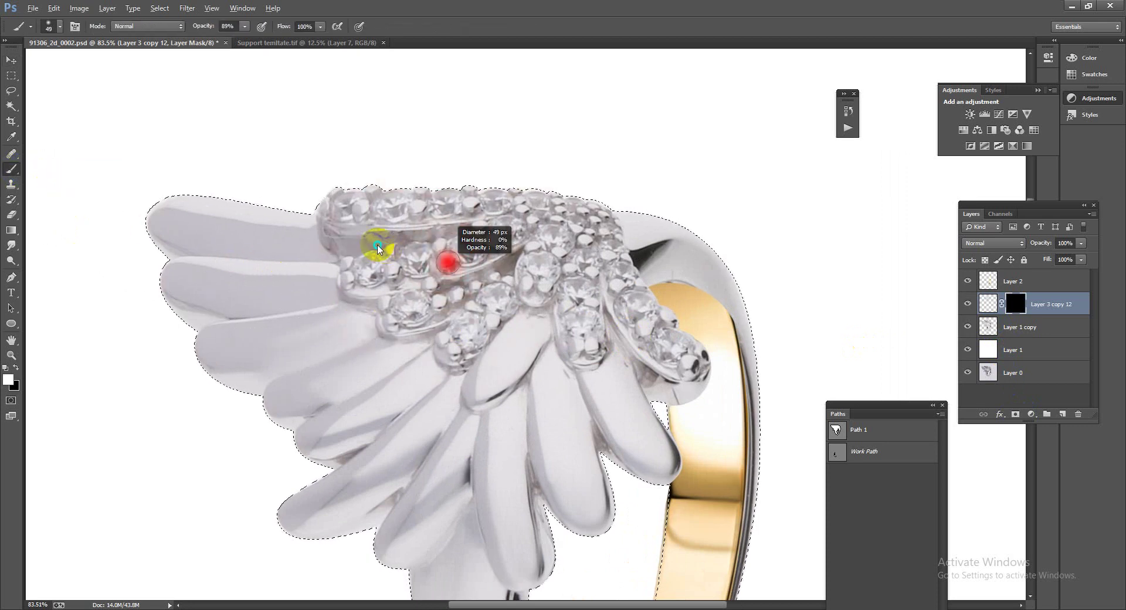
pyautogui.scroll(3, 372, 271)
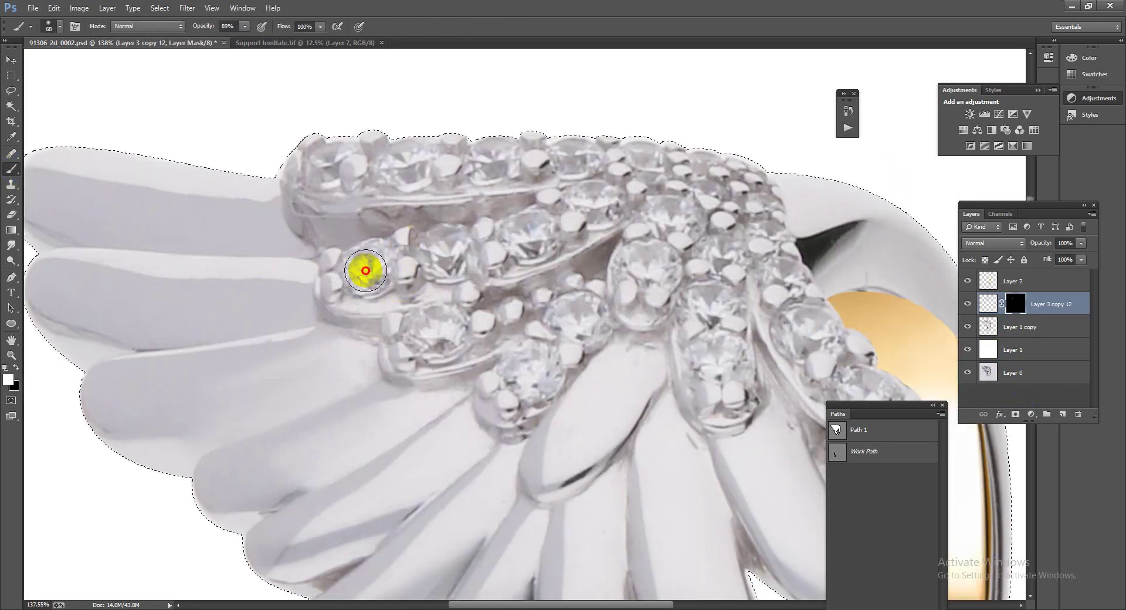
pyautogui.rightClick(365, 270)
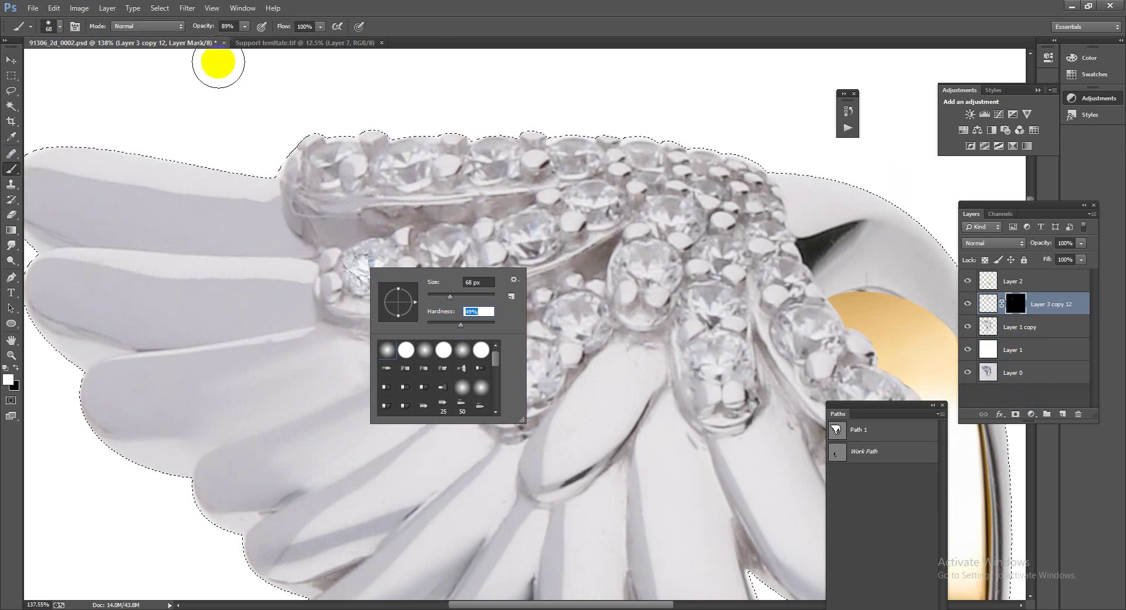
pyautogui.moveTo(205, 27); pyautogui.dragTo(274, 69)
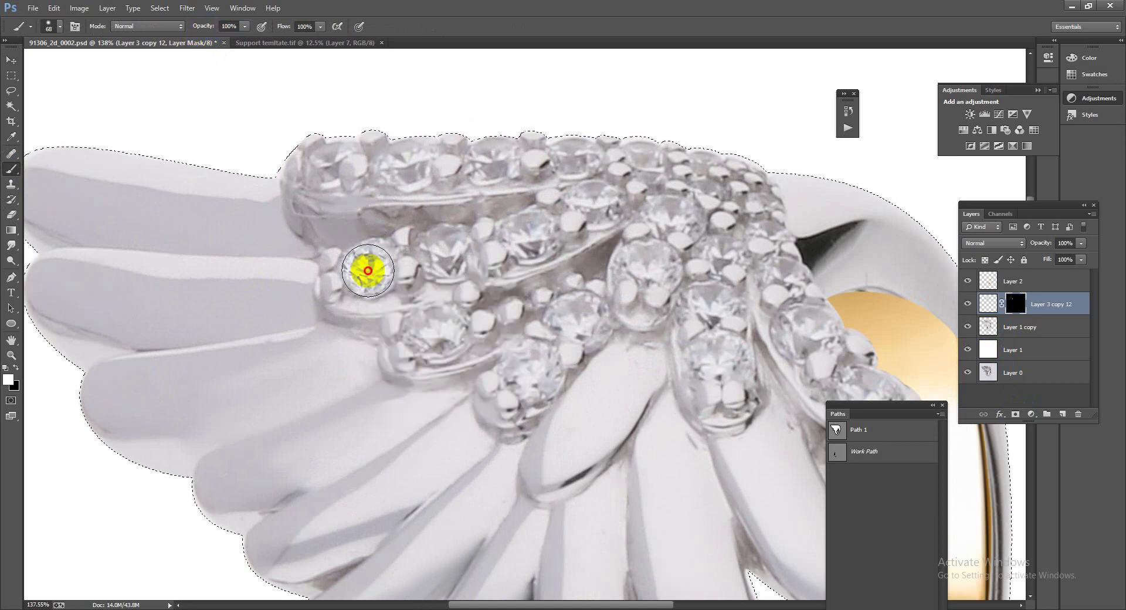
# Paint in the sharp diamonds on the first stone and the inner-row stones below it.
pyautogui.click(369, 265)
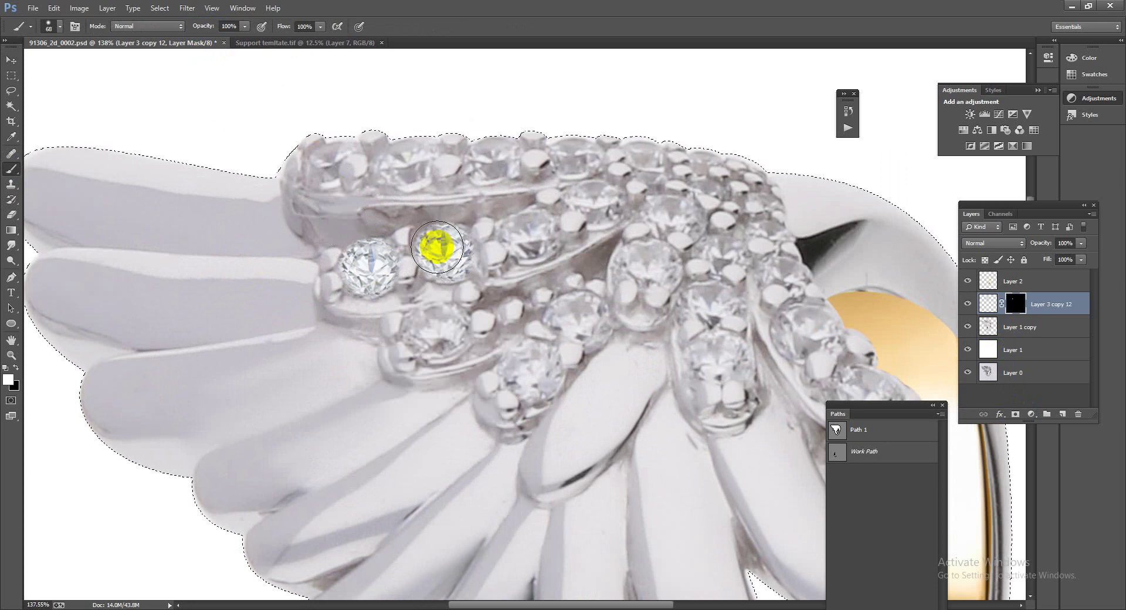
pyautogui.click(533, 236)
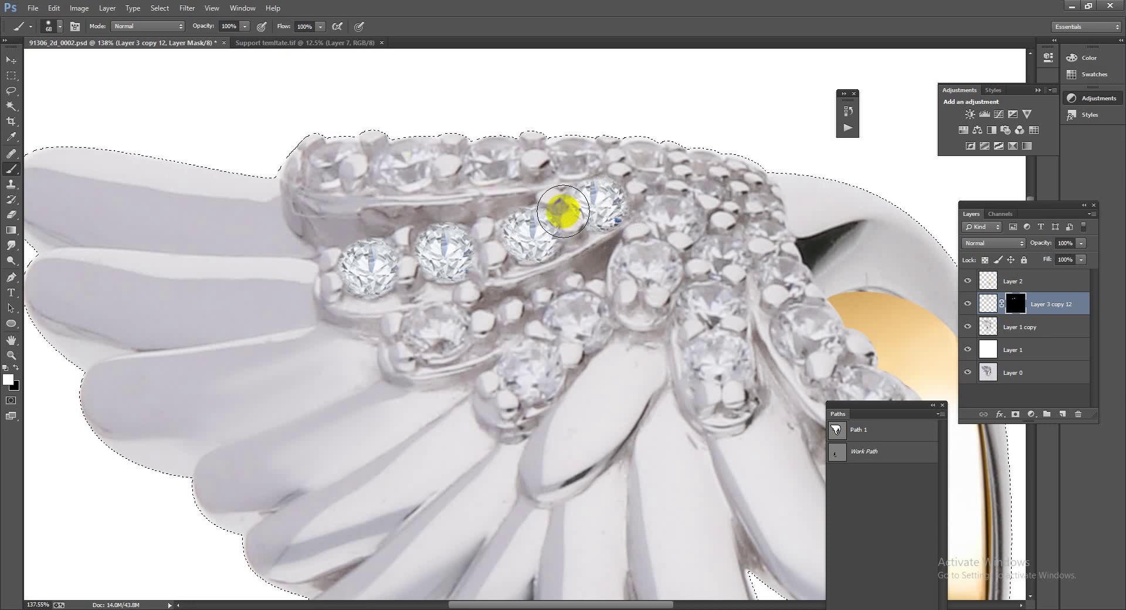
pyautogui.click(651, 262)
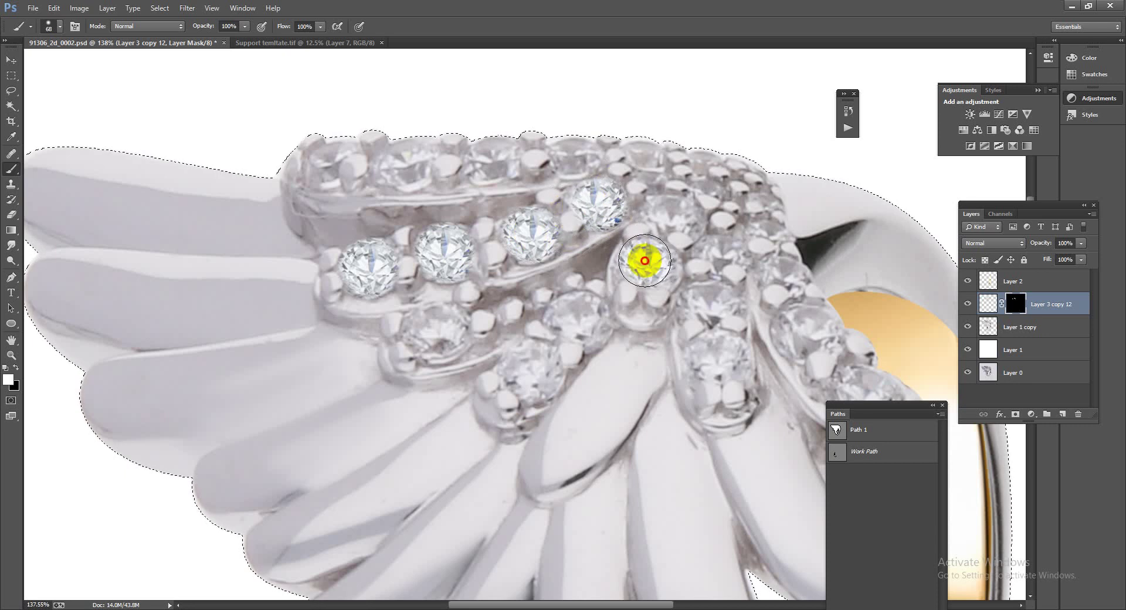
pyautogui.click(582, 319)
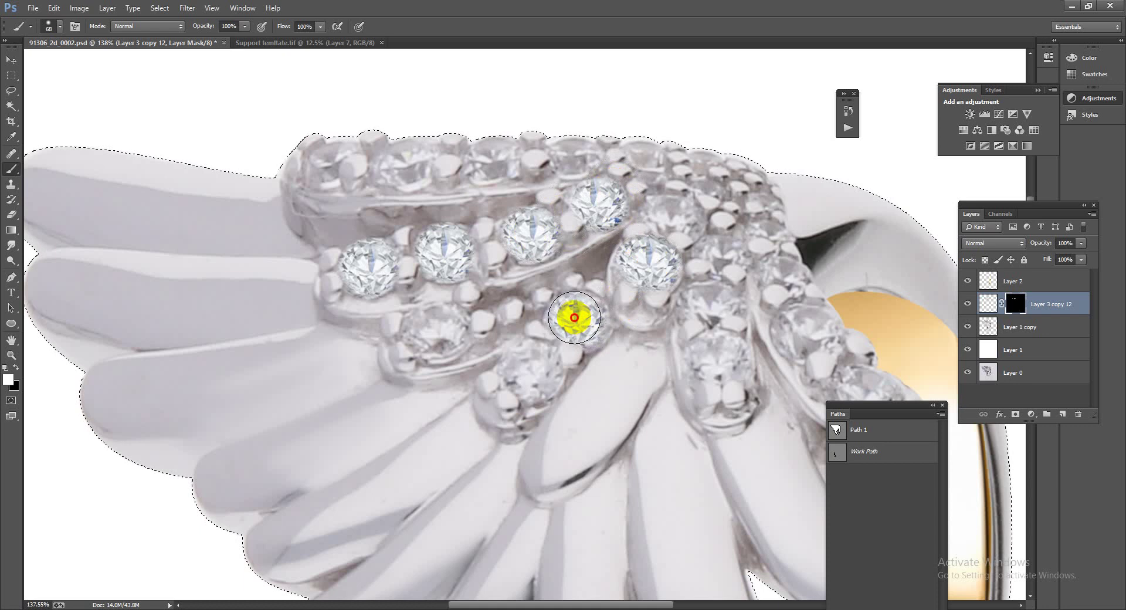
pyautogui.click(532, 374)
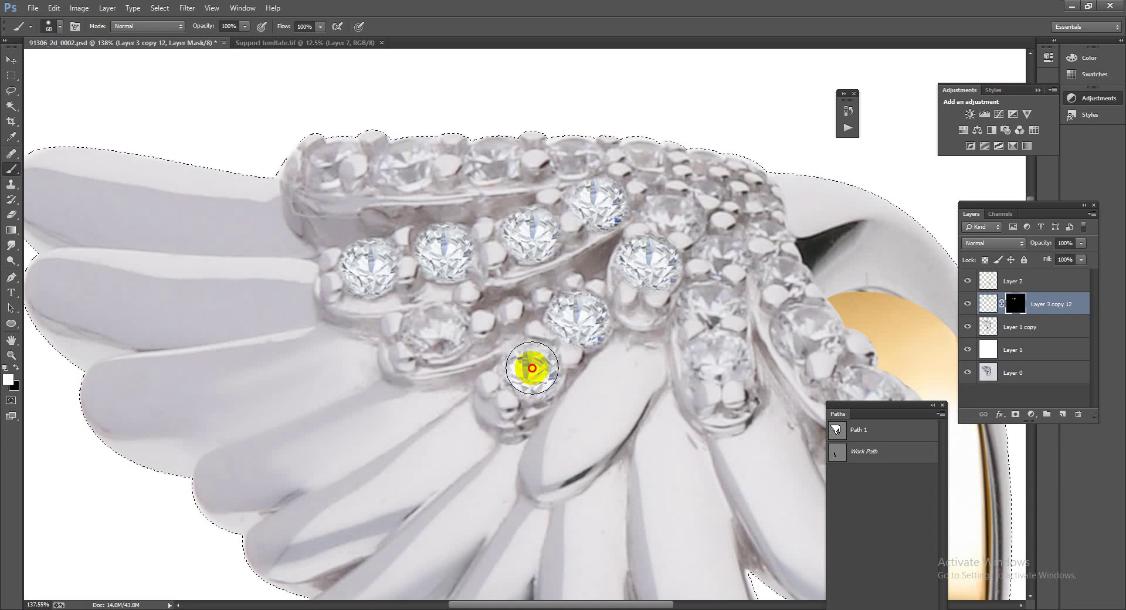
pyautogui.click(527, 364)
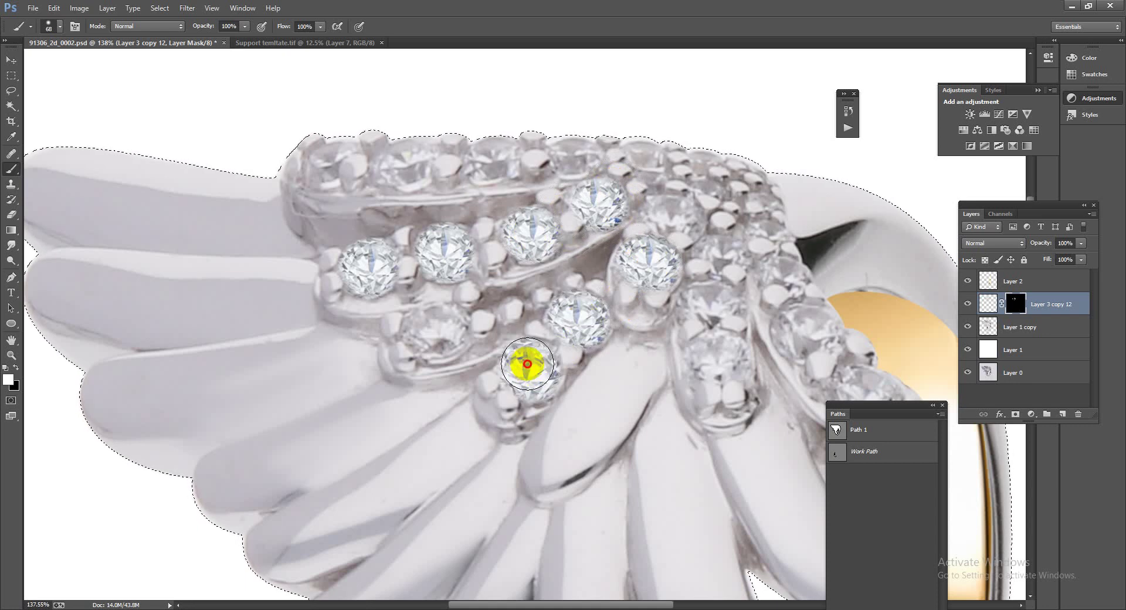
pyautogui.click(441, 329)
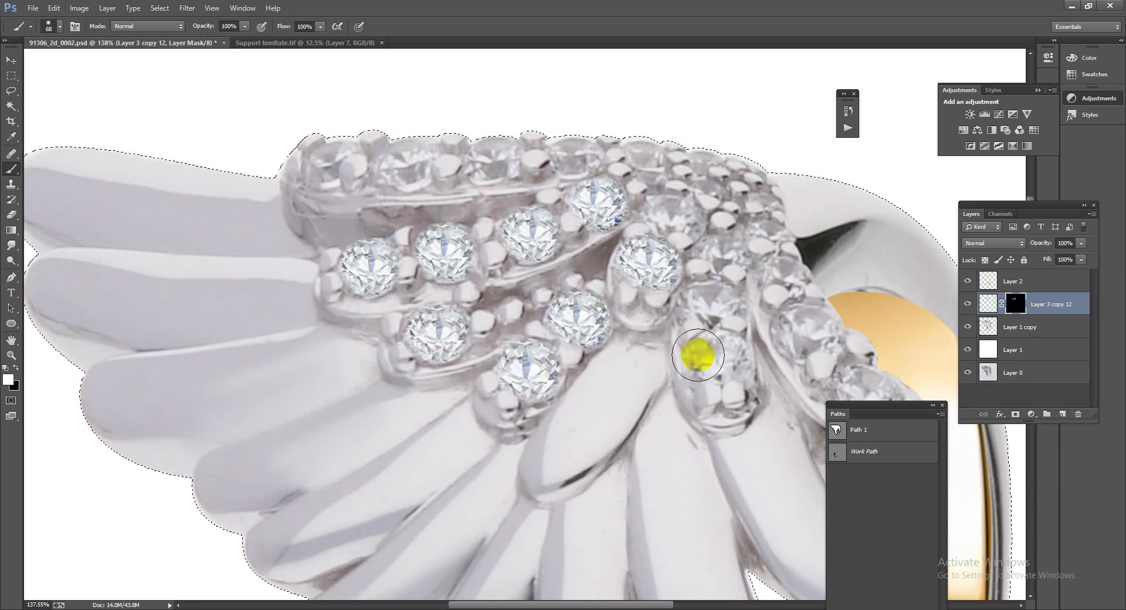
# Reveal diamonds on the right-side stones and across the top row to the leftmost stone.
pyautogui.click(717, 359)
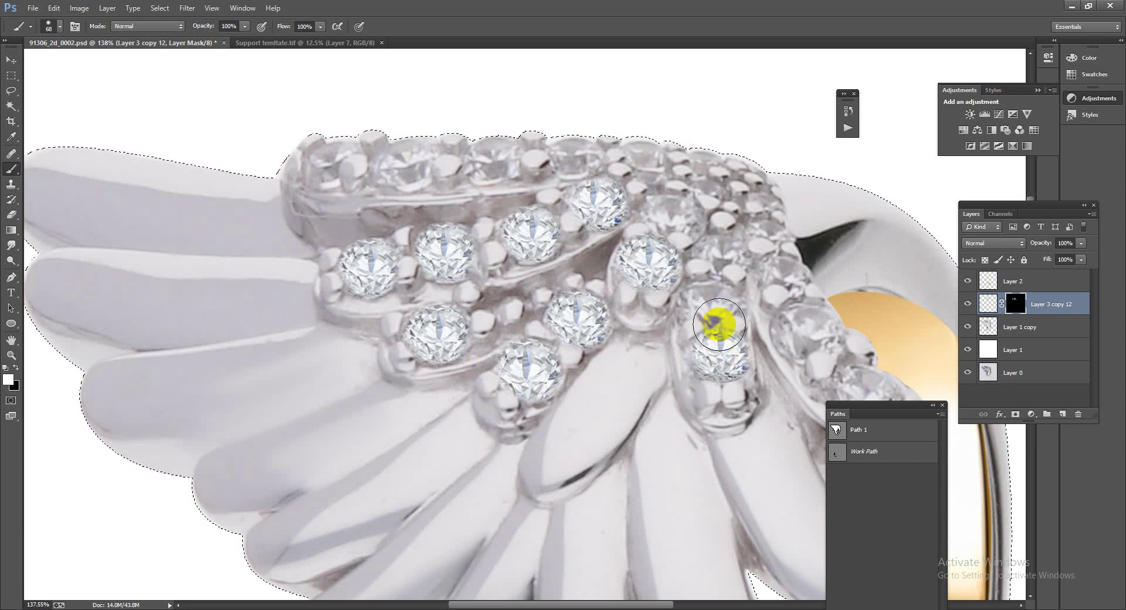
pyautogui.click(718, 296)
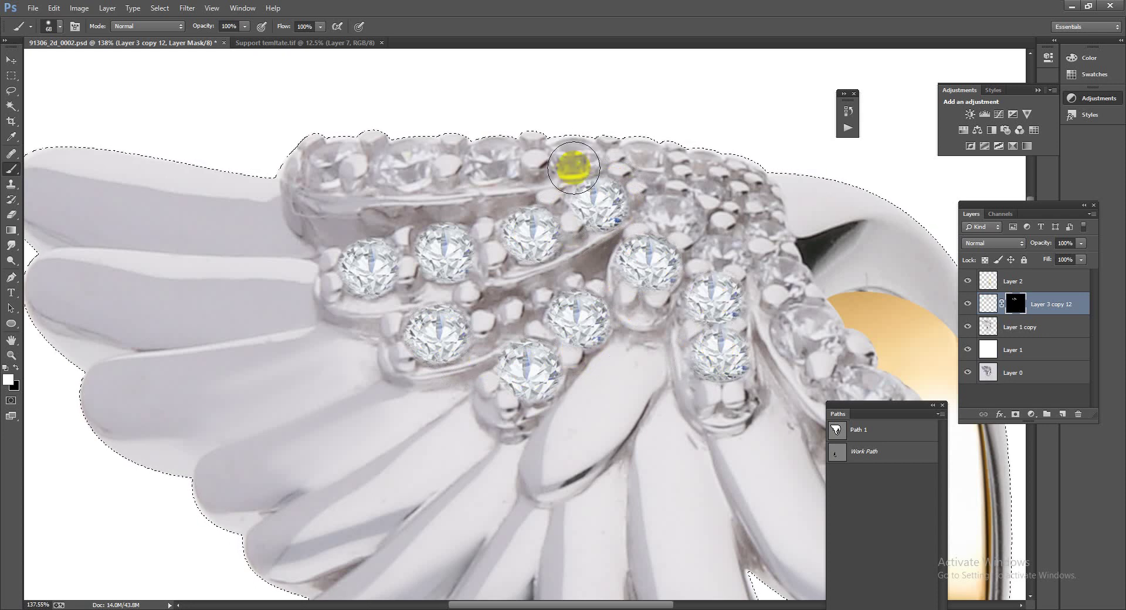
pyautogui.click(580, 155)
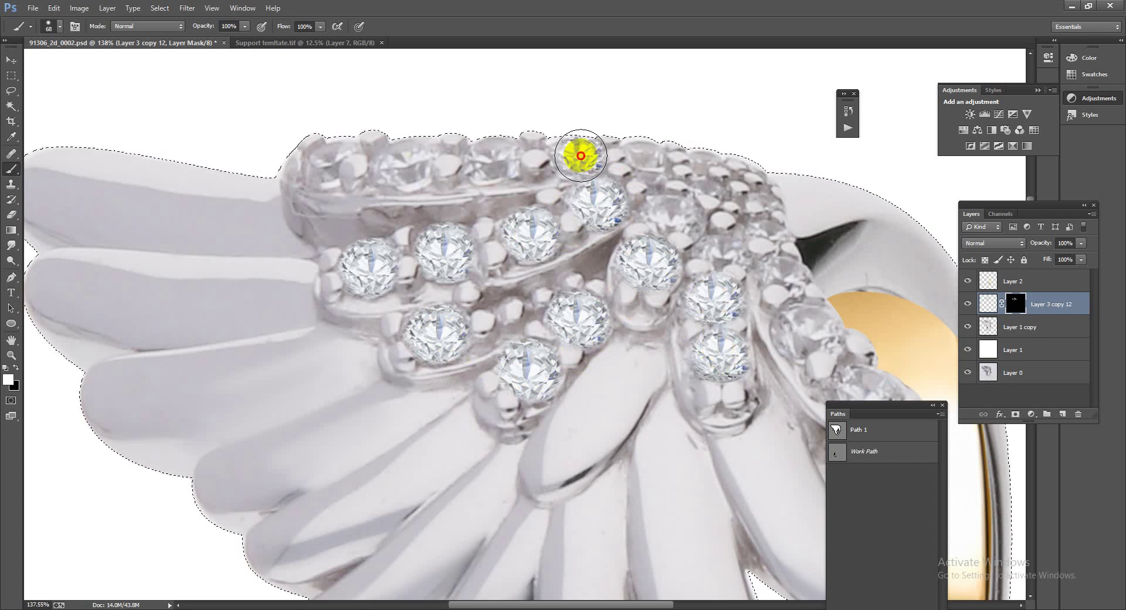
pyautogui.click(642, 155)
pyautogui.moveTo(503, 159); pyautogui.dragTo(495, 159)
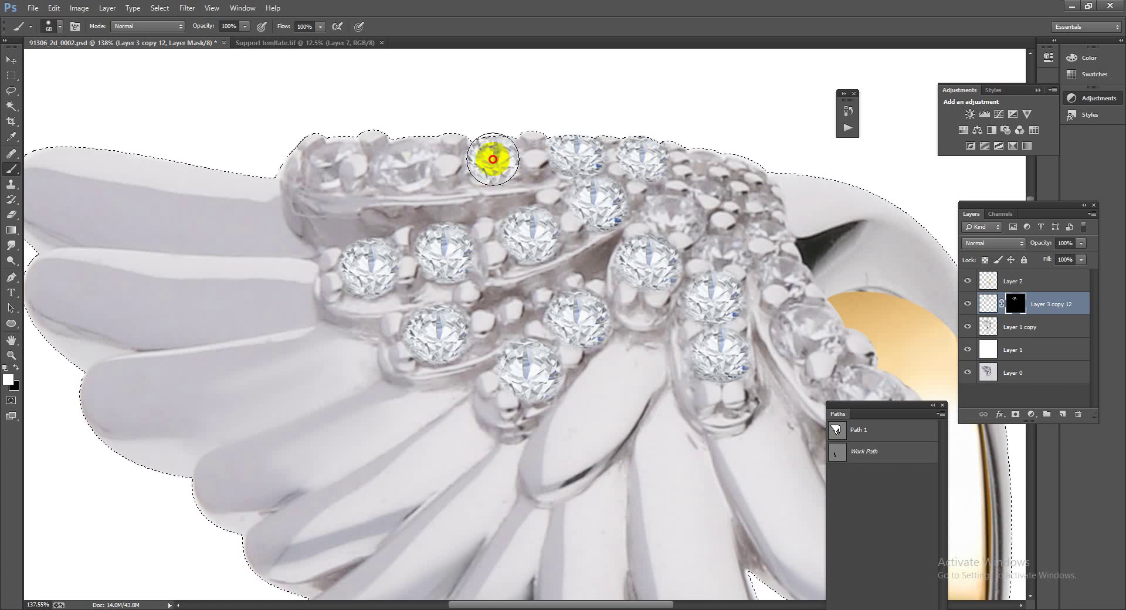
pyautogui.click(407, 163)
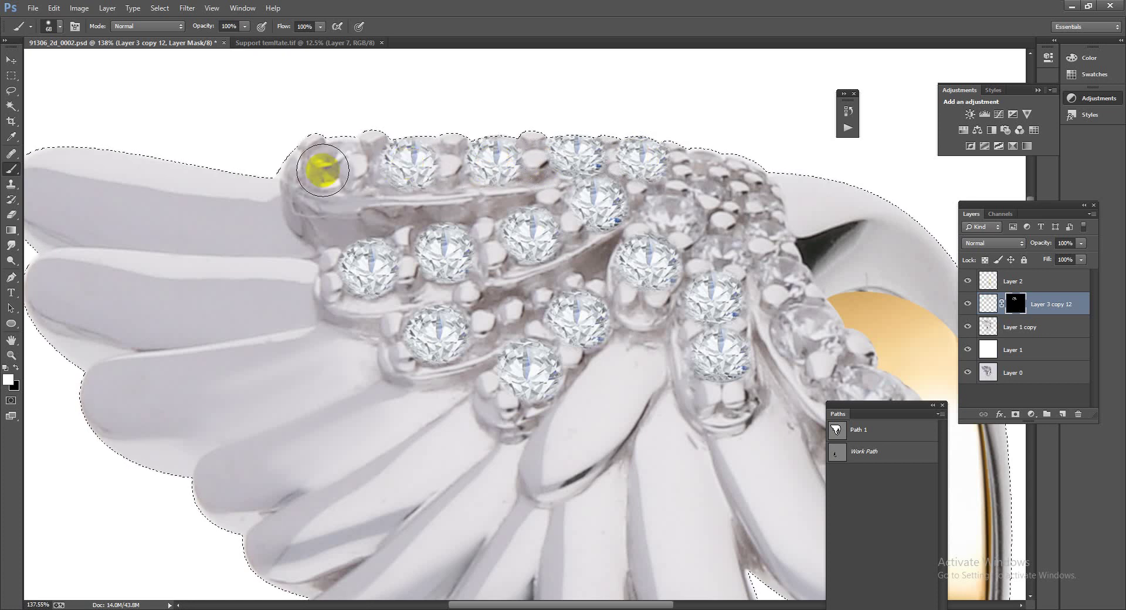
# Reveal diamond facets on the small stones near the ring band.
pyautogui.scroll(-2, 444, 251)
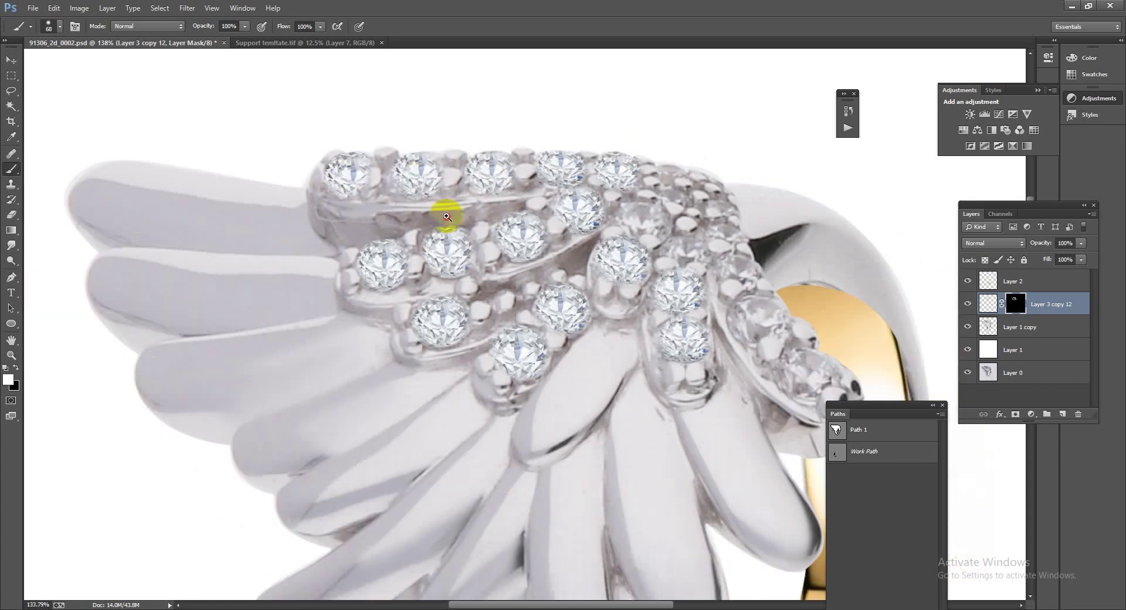
pyautogui.scroll(-2, 445, 213)
pyautogui.scroll(5, 674, 309)
pyautogui.moveTo(740, 360); pyautogui.dragTo(749, 358)
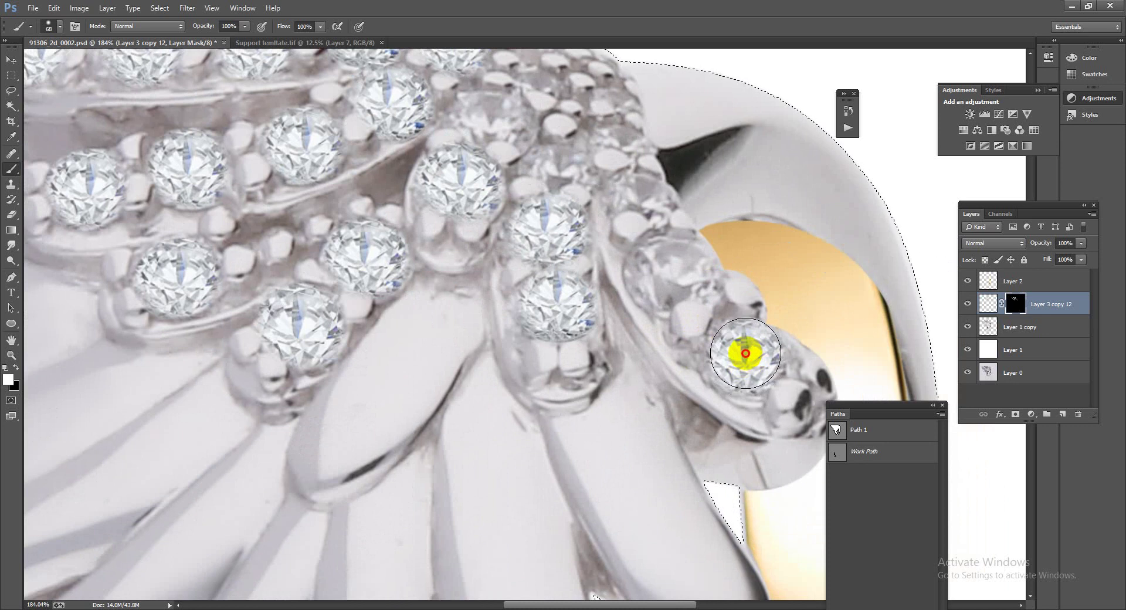
pyautogui.moveTo(673, 260); pyautogui.dragTo(657, 258)
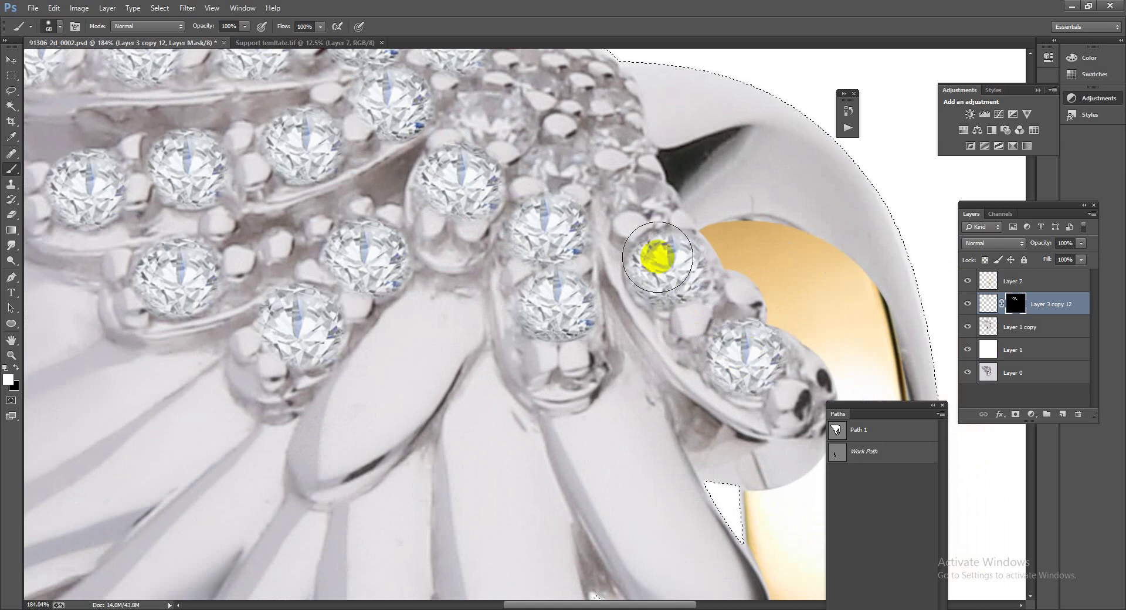
pyautogui.click(630, 195)
# Shrink the brush to 47 then 31 px and paint in the remaining smaller upper stones.
pyautogui.keyDown('alt'); pyautogui.rightClick(623, 188); pyautogui.keyUp('alt')
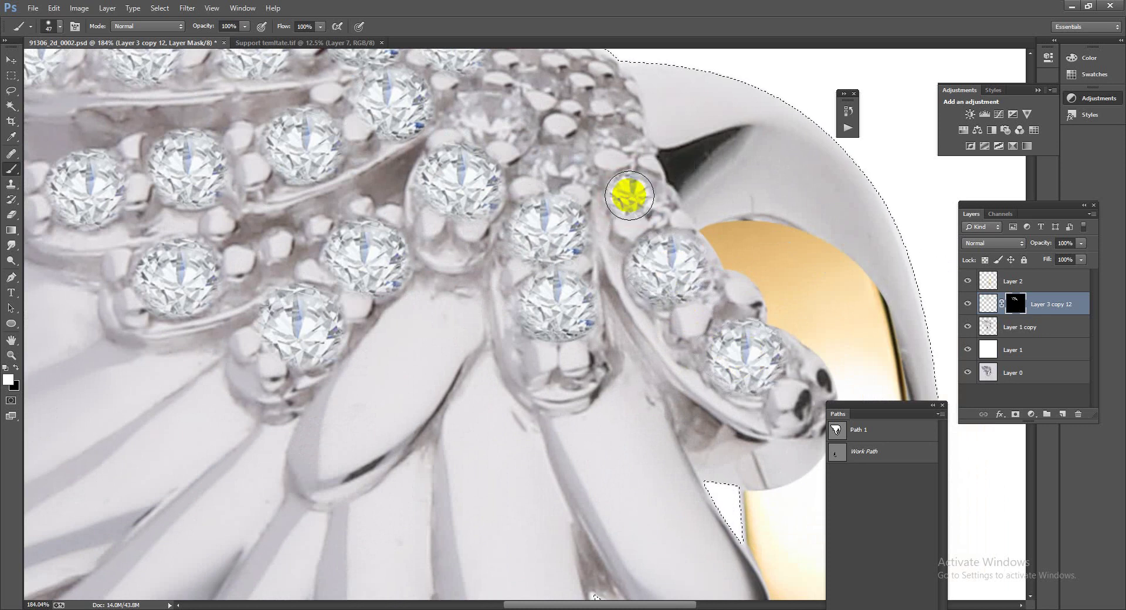
pyautogui.moveTo(634, 188); pyautogui.dragTo(646, 188)
pyautogui.moveTo(614, 137); pyautogui.dragTo(616, 125)
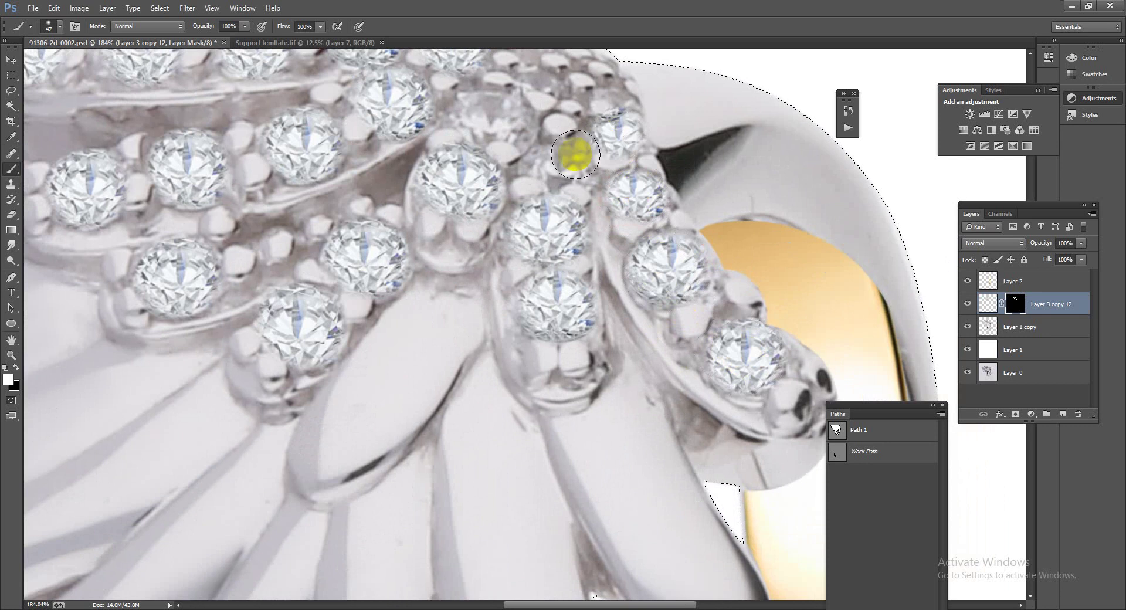
pyautogui.moveTo(562, 159); pyautogui.dragTo(549, 164)
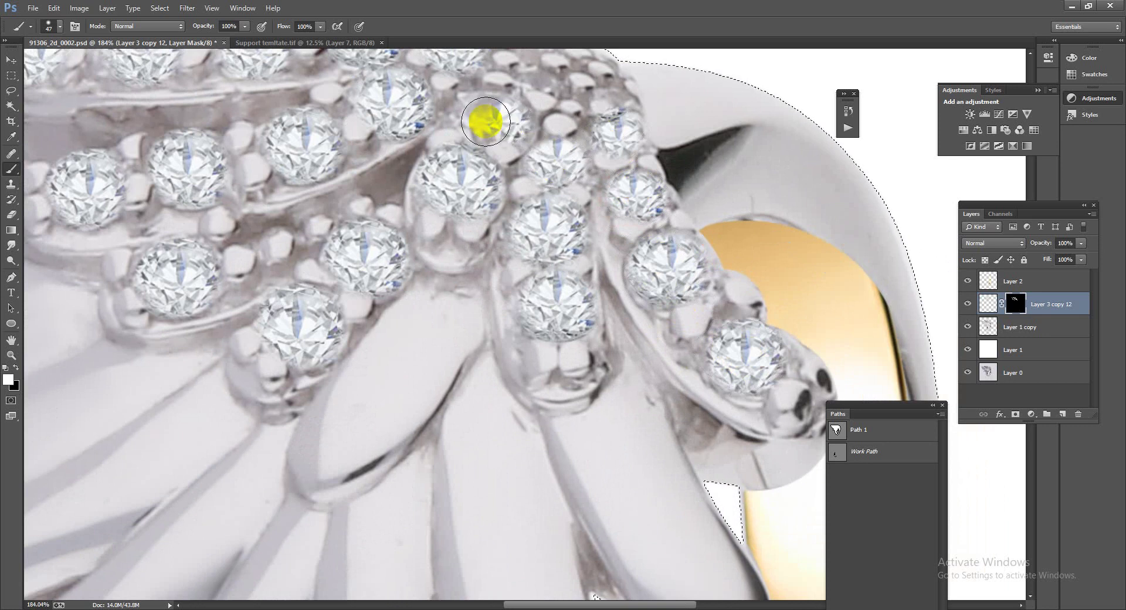
pyautogui.moveTo(476, 116); pyautogui.dragTo(494, 121)
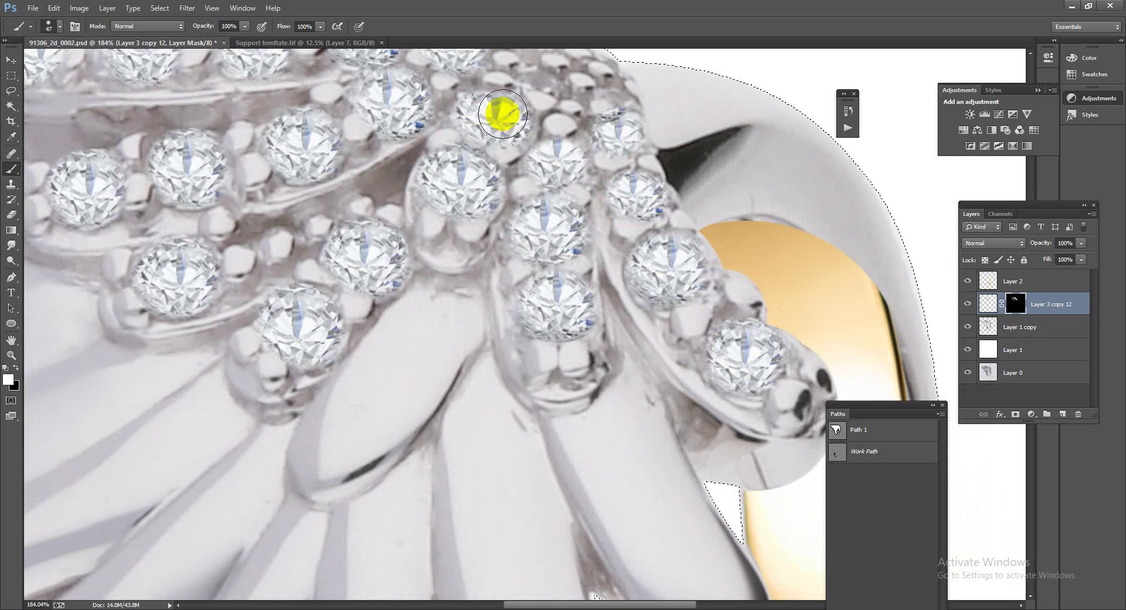
pyautogui.scroll(3, 490, 113)
pyautogui.scroll(2, 556, 176)
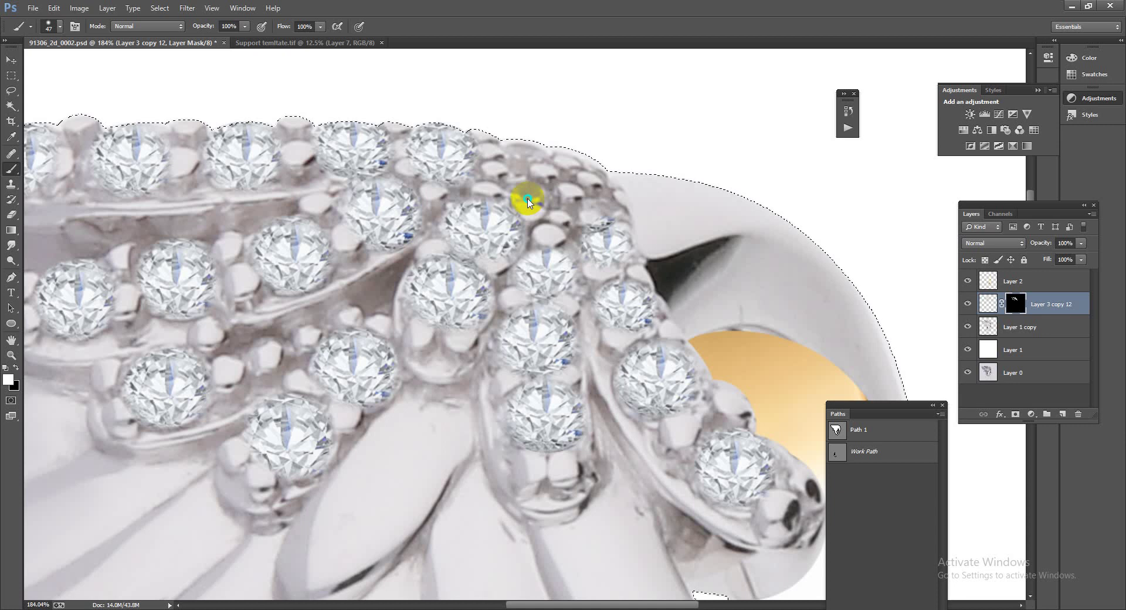
pyautogui.moveTo(527, 202); pyautogui.dragTo(538, 196)
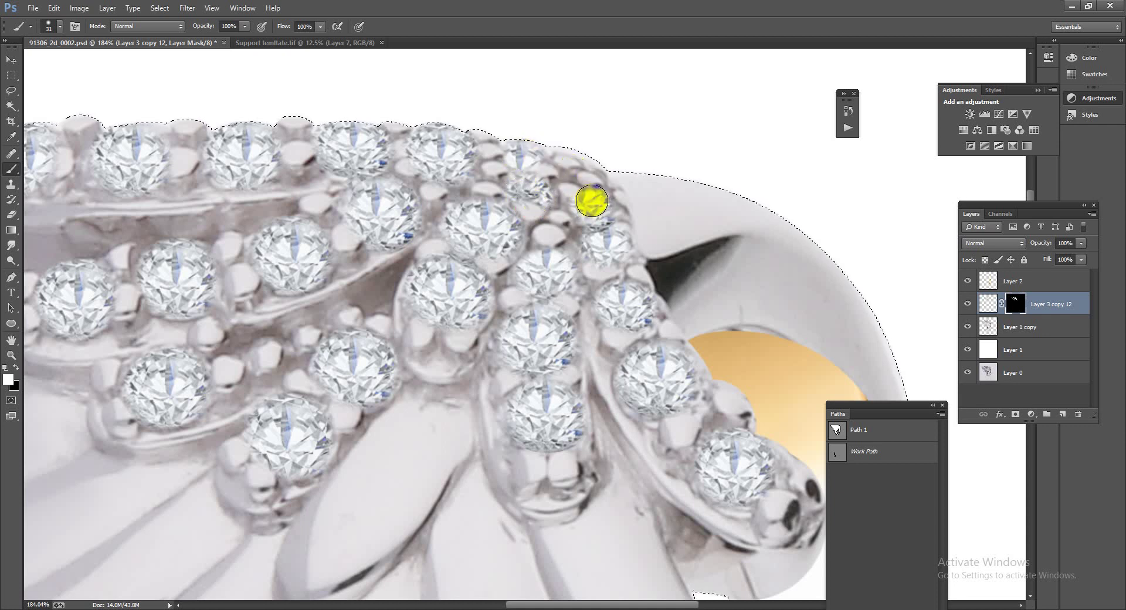
pyautogui.moveTo(571, 287); pyautogui.dragTo(598, 374)
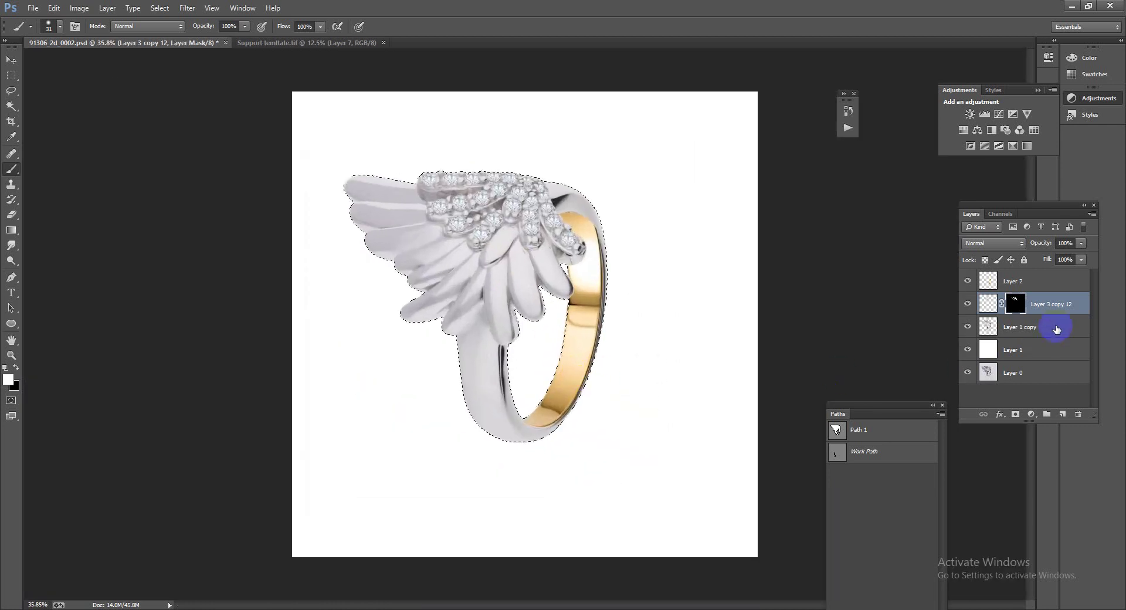
# Move Layer 2 below Layer 3 copy 12 and cancel a trial free transform.
pyautogui.keyDown('ctrl'); pyautogui.click(1020, 296); pyautogui.keyUp('ctrl')
pyautogui.moveTo(1036, 317); pyautogui.dragTo(1031, 327)
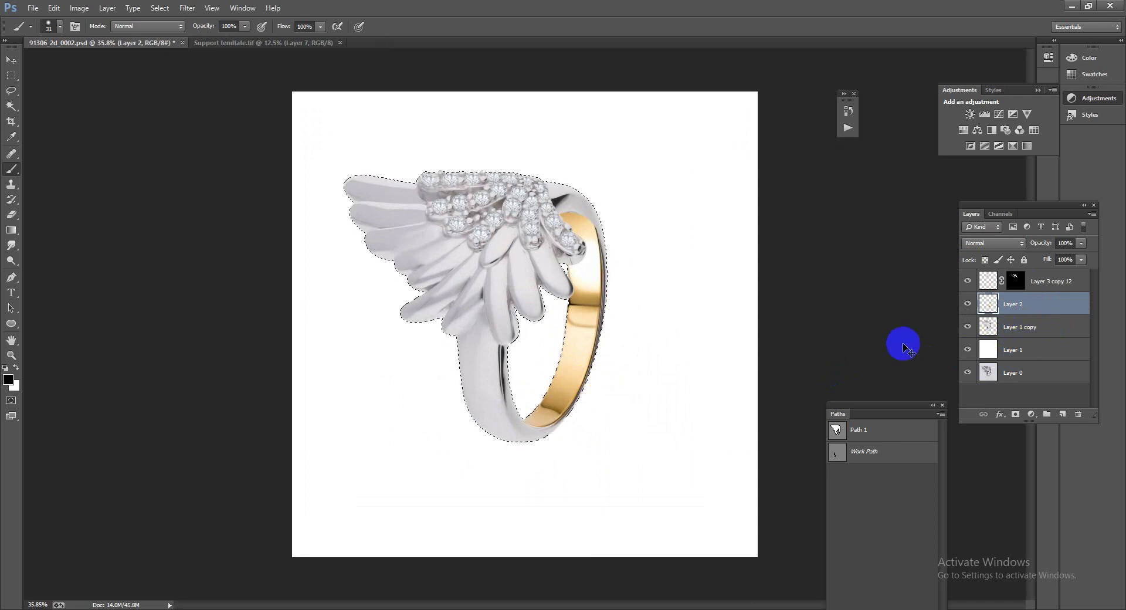
pyautogui.hotkey('ctrl', 't')
pyautogui.rightClick(590, 297)
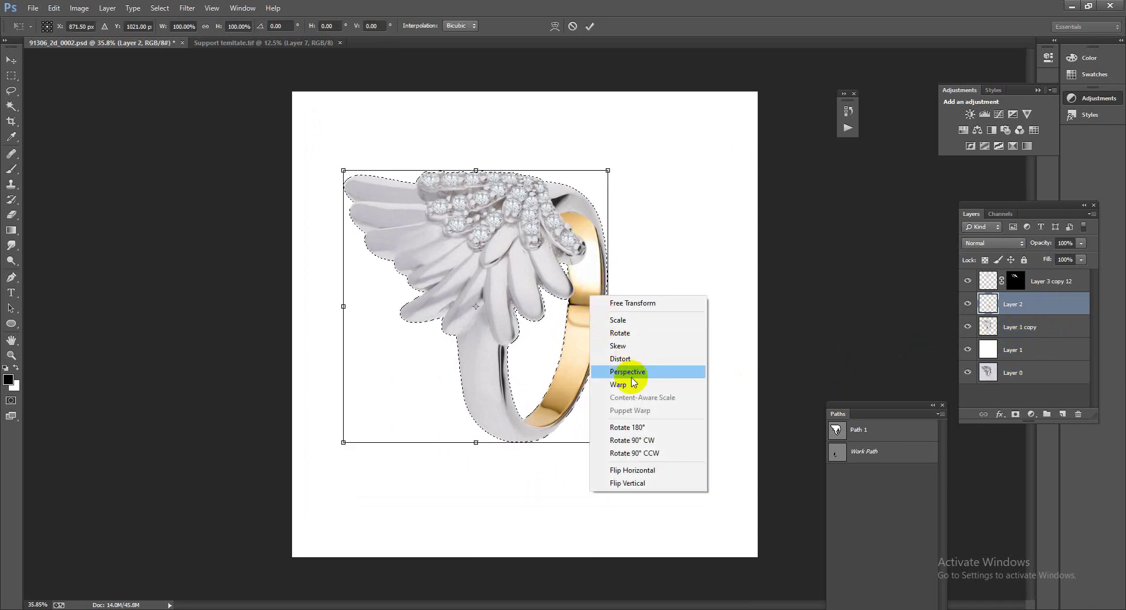
pyautogui.click(566, 337)
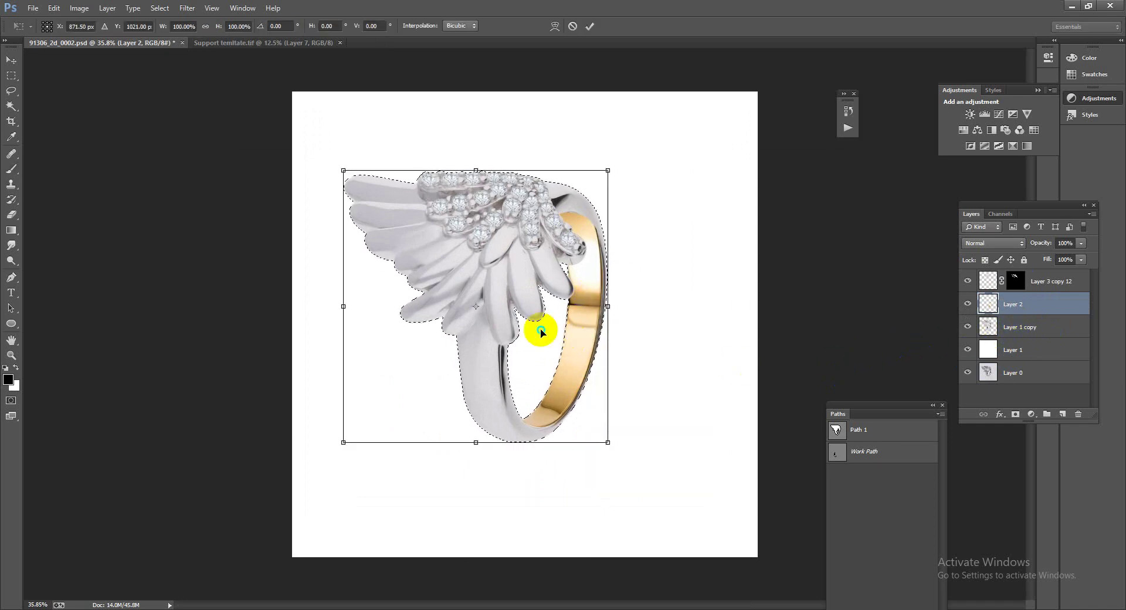
pyautogui.rightClick(540, 333)
pyautogui.press('Escape')
pyautogui.press('Escape')
pyautogui.press('b')
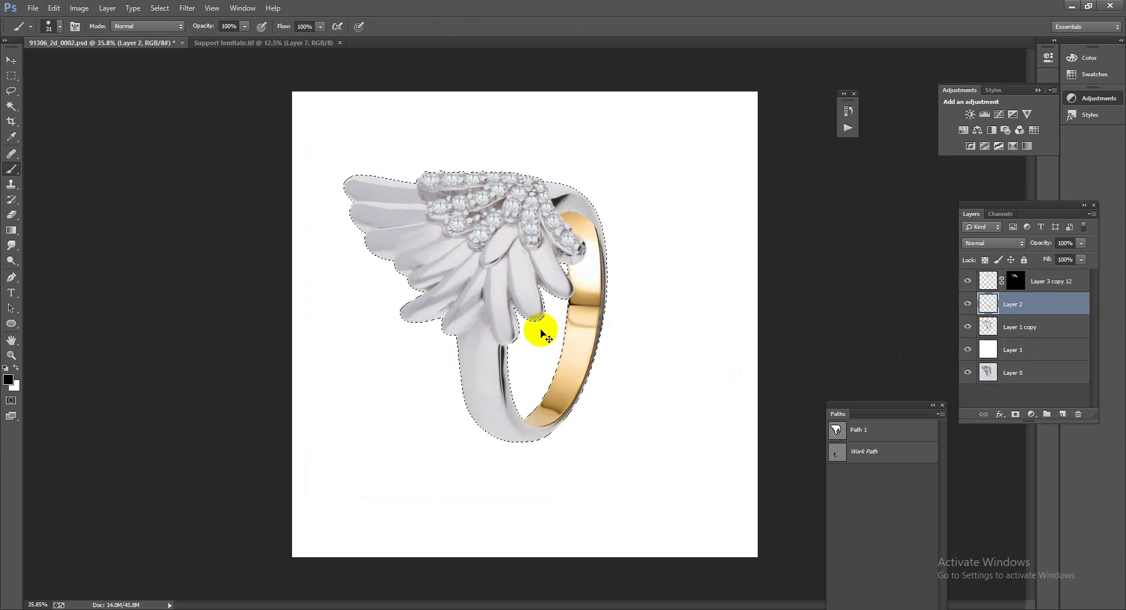
# Warp the gold band, bowing its right edge and lower edge outward, and apply it.
pyautogui.hotkey('ctrl', 't')
pyautogui.rightClick(555, 321)
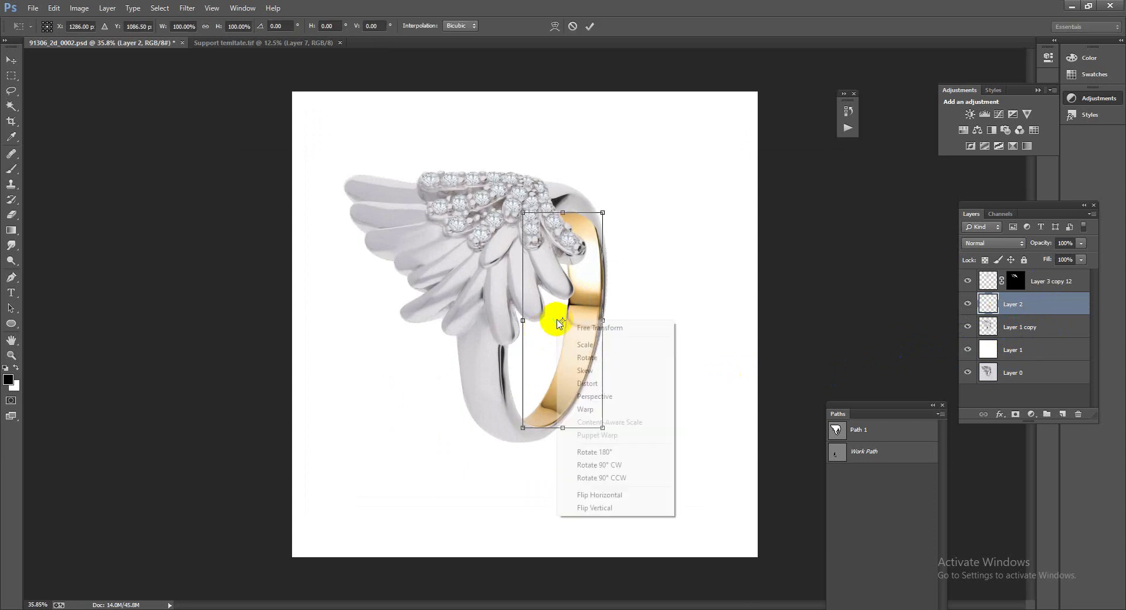
pyautogui.click(600, 409)
pyautogui.scroll(2, 615, 289)
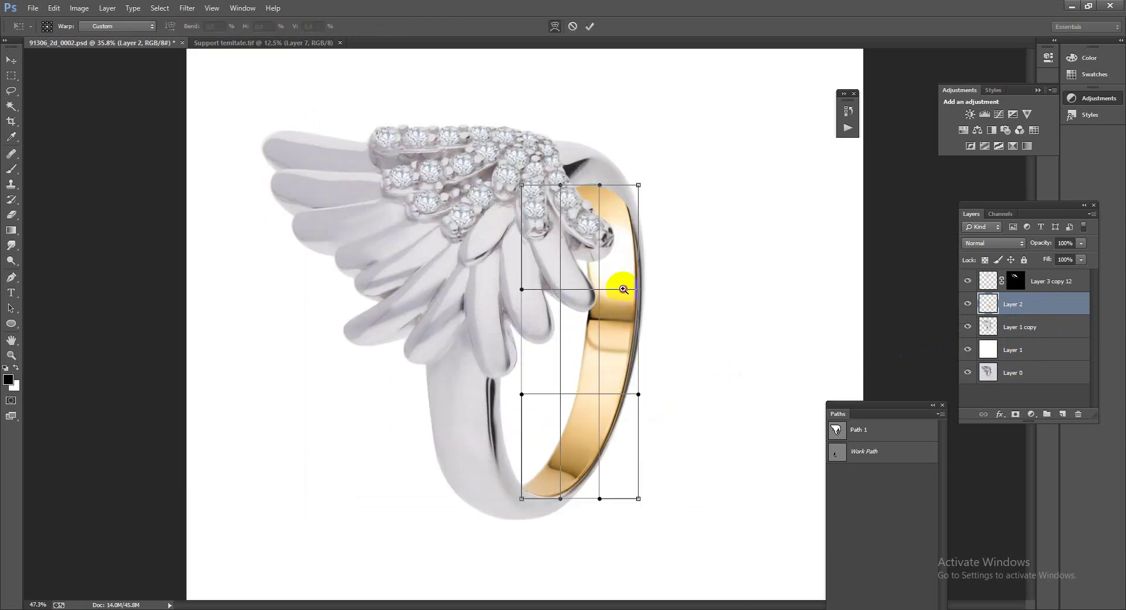
pyautogui.scroll(2, 633, 310)
pyautogui.moveTo(615, 304); pyautogui.dragTo(627, 304)
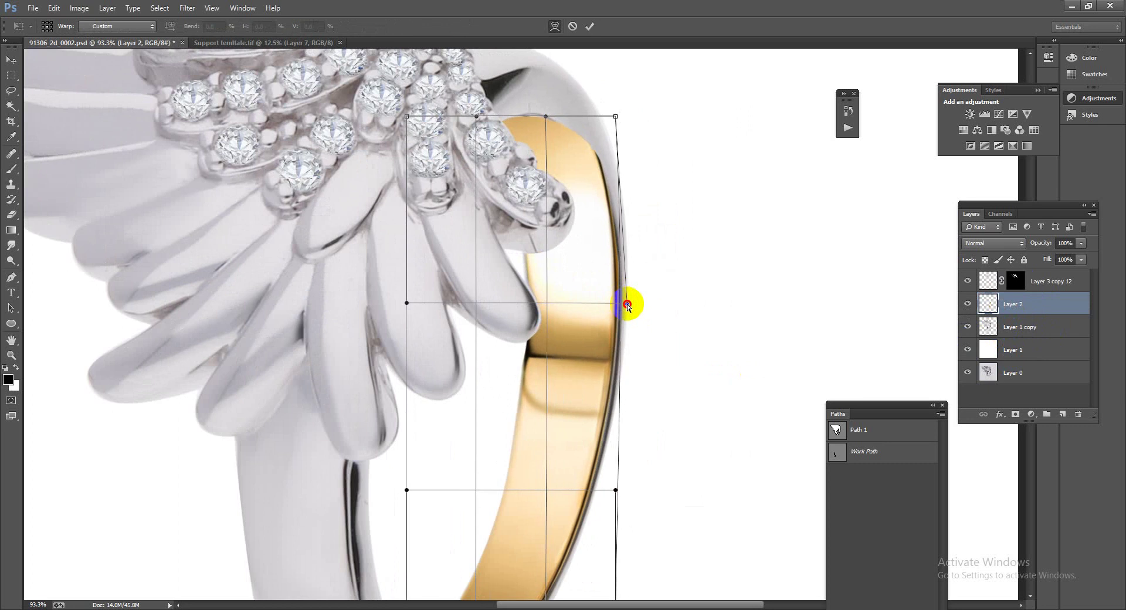
pyautogui.scroll(-3, 545, 266)
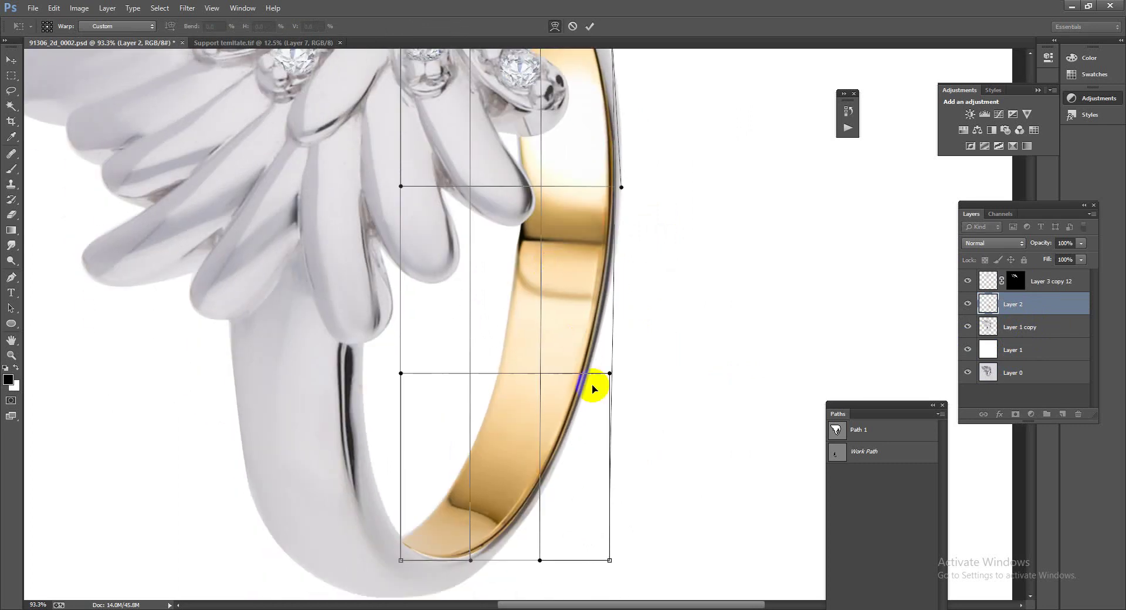
pyautogui.moveTo(610, 373); pyautogui.dragTo(611, 374)
pyautogui.press('Return')
pyautogui.press('b')
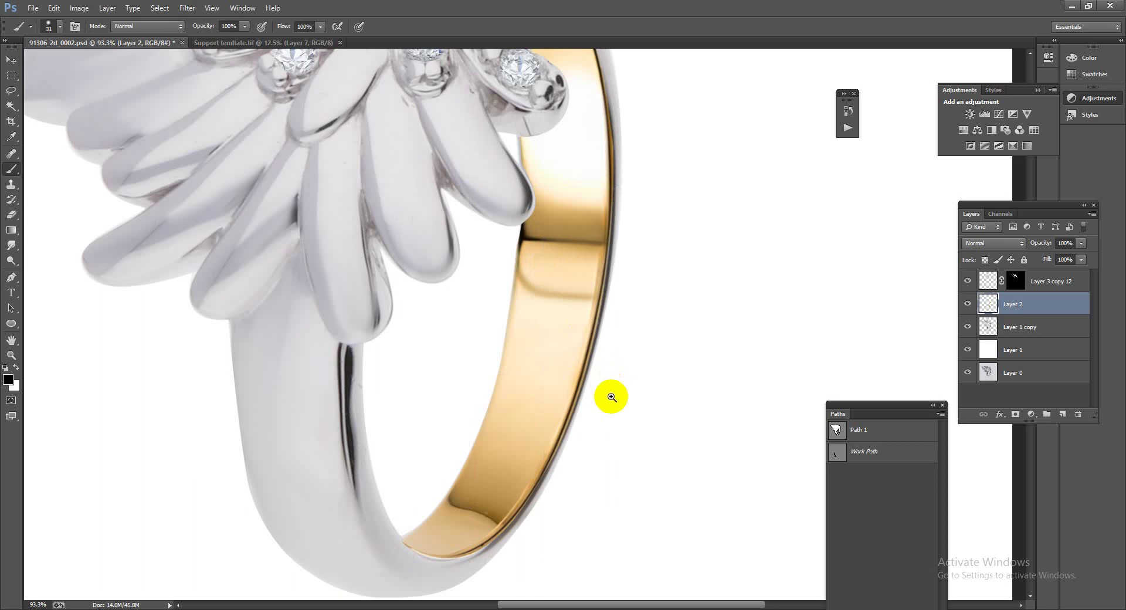
pyautogui.scroll(-1, 611, 397)
pyautogui.scroll(-1, 573, 365)
pyautogui.scroll(-1, 558, 398)
# Load the ring's outline as a selection and add a new empty layer above it.
pyautogui.scroll(-1, 523, 347)
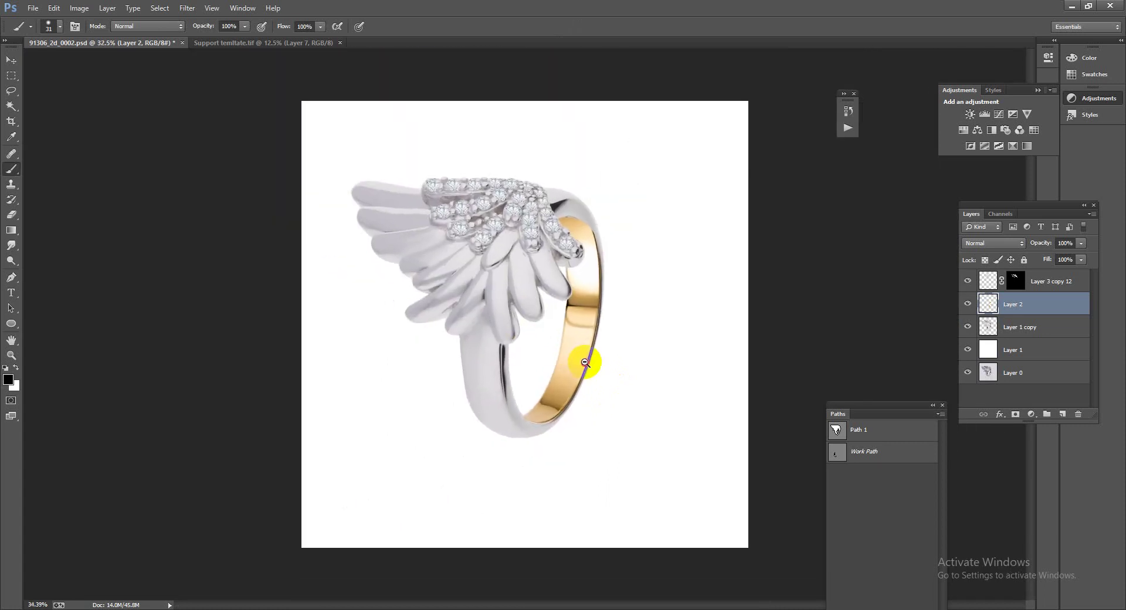
pyautogui.scroll(1, 585, 362)
pyautogui.scroll(-2, 573, 327)
pyautogui.scroll(1, 613, 357)
pyautogui.scroll(1, 613, 357)
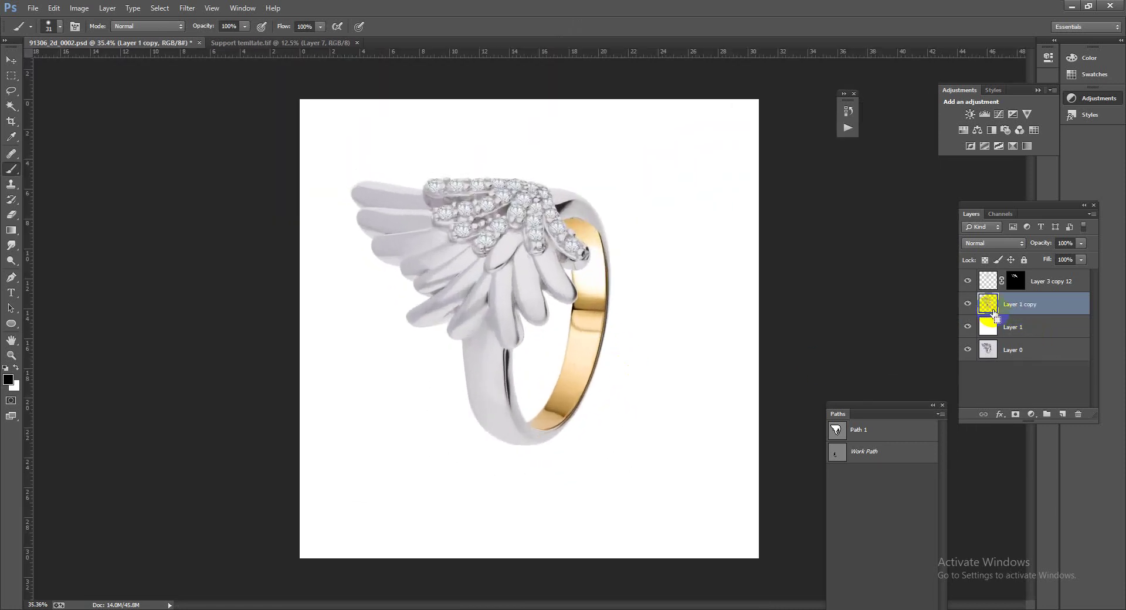
pyautogui.keyDown('ctrl'); pyautogui.click(990, 311); pyautogui.keyUp('ctrl')
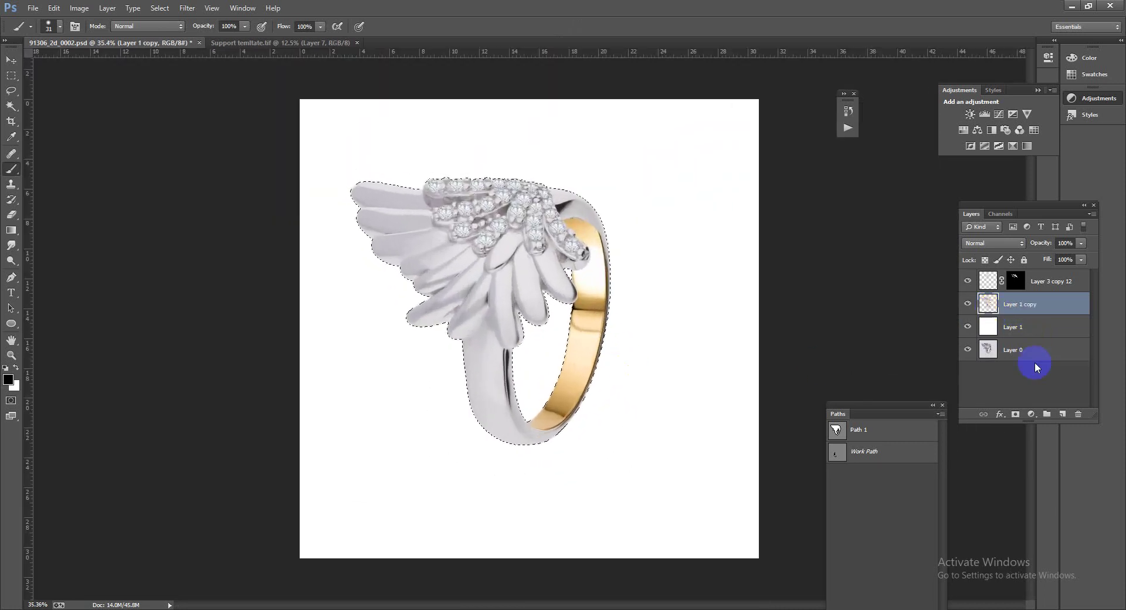
pyautogui.click(1062, 414)
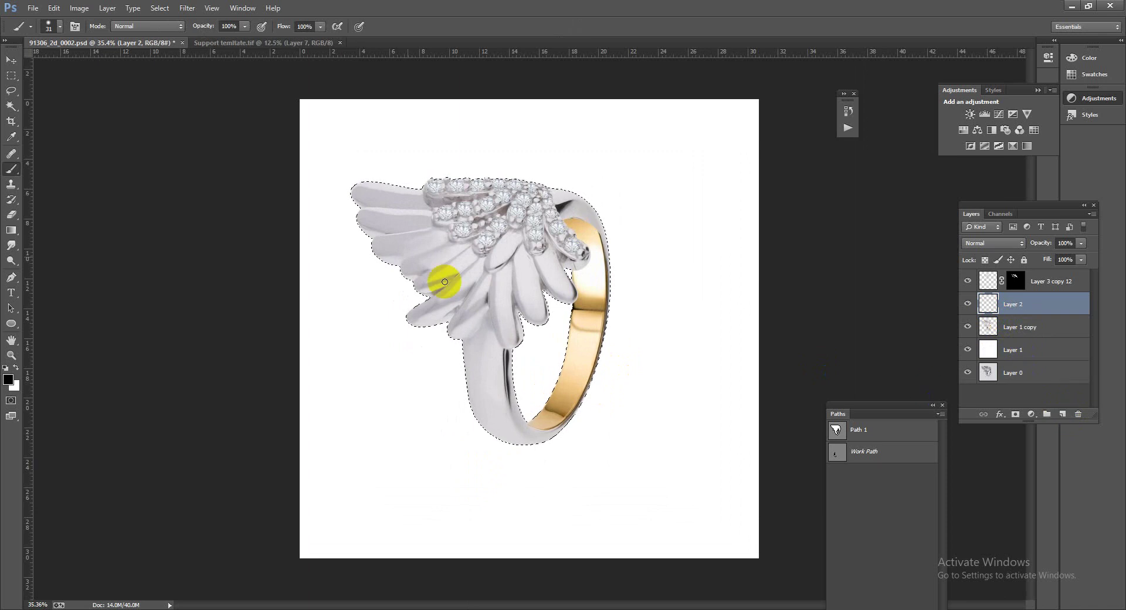
pyautogui.click(242, 42)
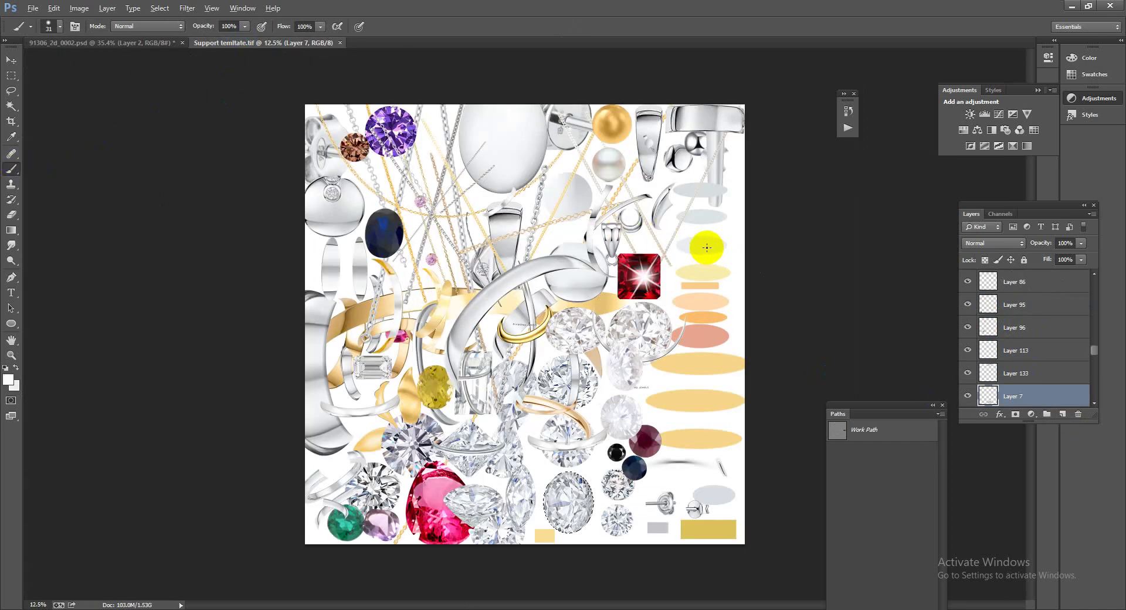
pyautogui.click(159, 43)
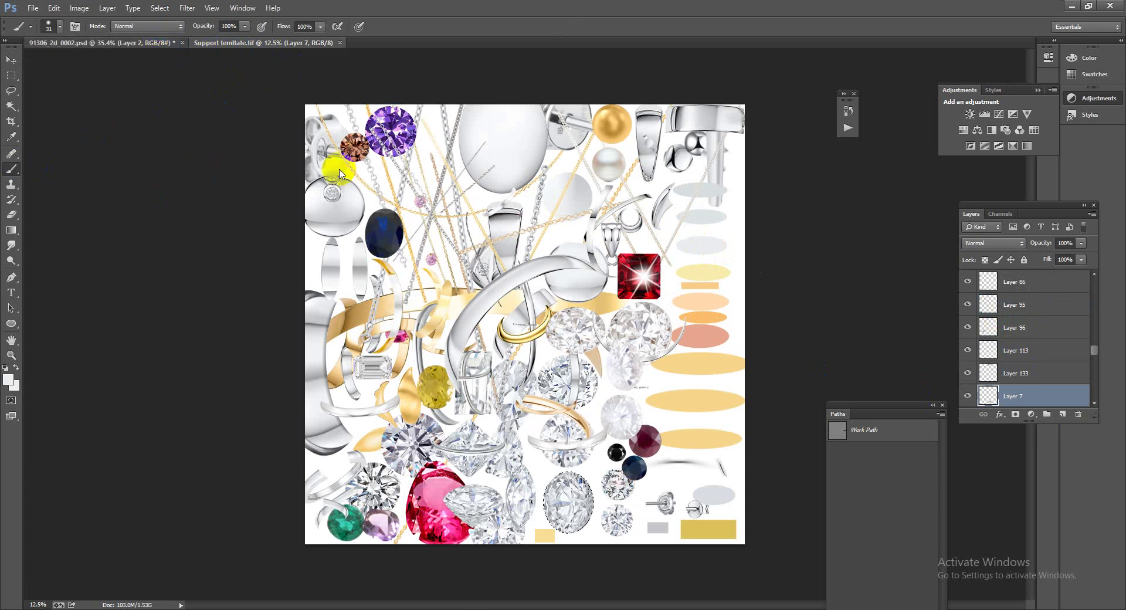
# Fill the selection with light grey, set the layer to Color blend mode, and merge it down.
pyautogui.hotkey('alt', 'BackSpace')
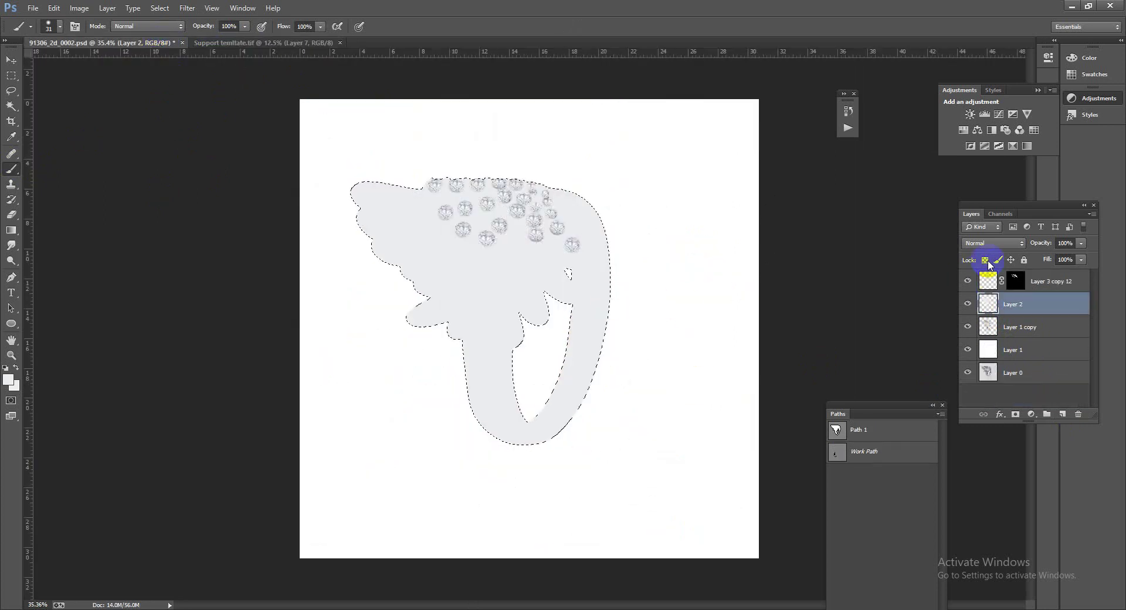
pyautogui.click(997, 243)
pyautogui.click(1000, 539)
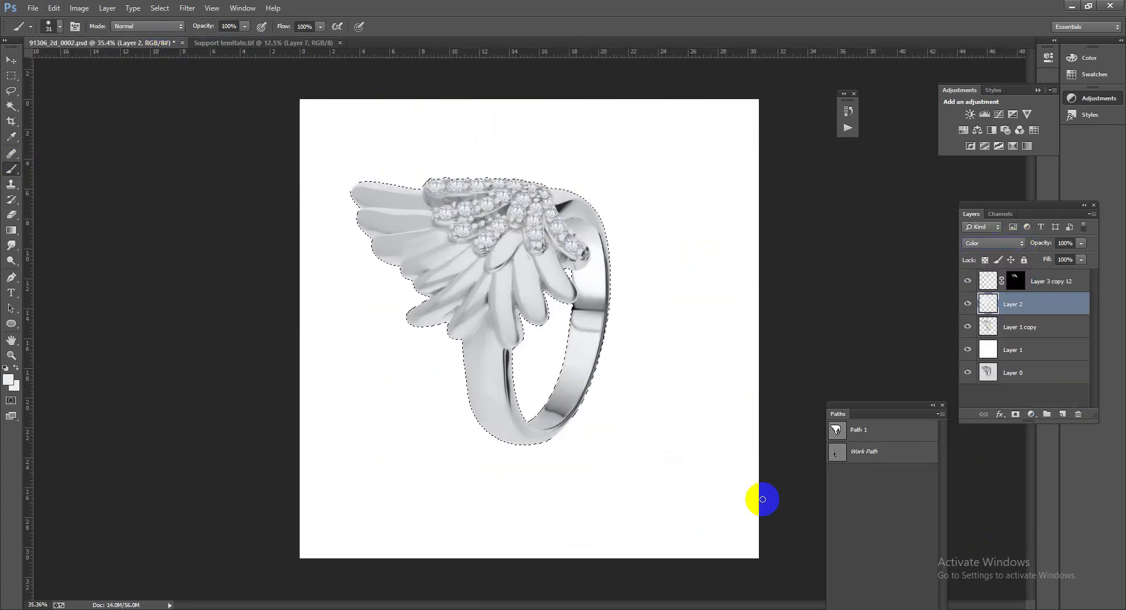
pyautogui.scroll(-1, 558, 314)
pyautogui.scroll(1, 606, 339)
pyautogui.scroll(1, 607, 351)
pyautogui.hotkey('ctrl', 'alt', 'z')
pyautogui.hotkey('ctrl', 'alt', 'z')
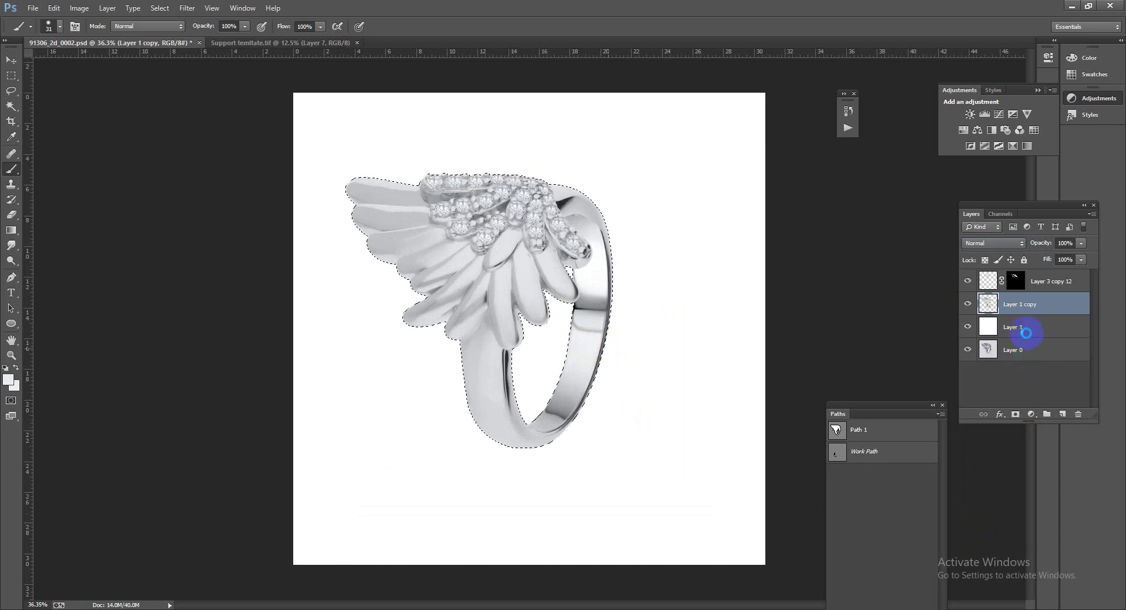
# Brighten the ring in Camera Raw with Exposure +0.45, lifted shadows and adjusted sharpening detail.
pyautogui.hotkey('ctrl', 'shift', 'a')
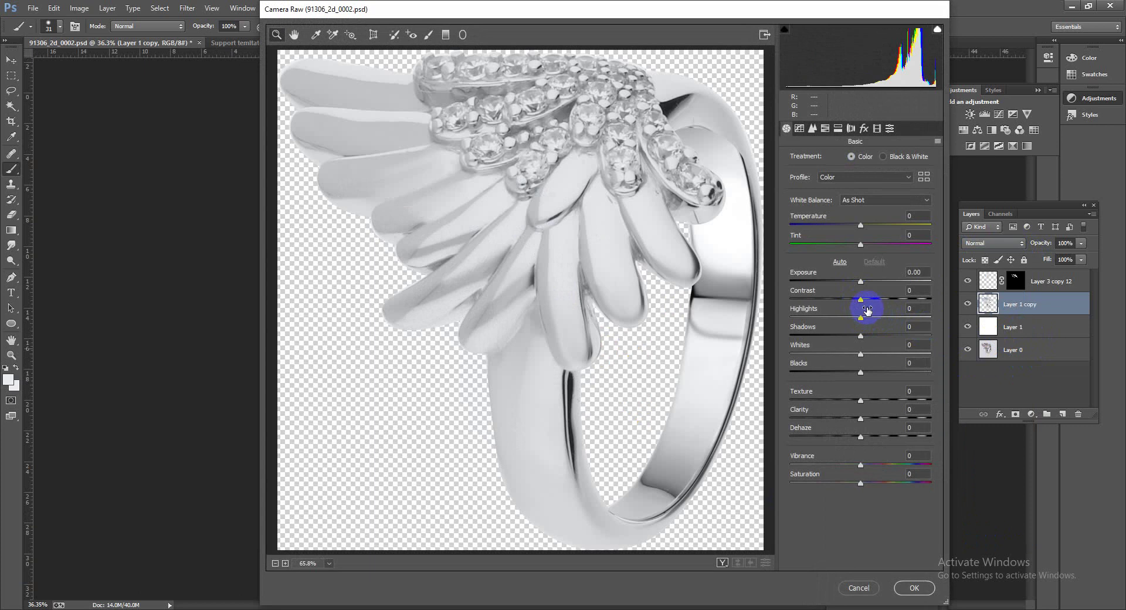
pyautogui.moveTo(860, 282); pyautogui.dragTo(868, 282)
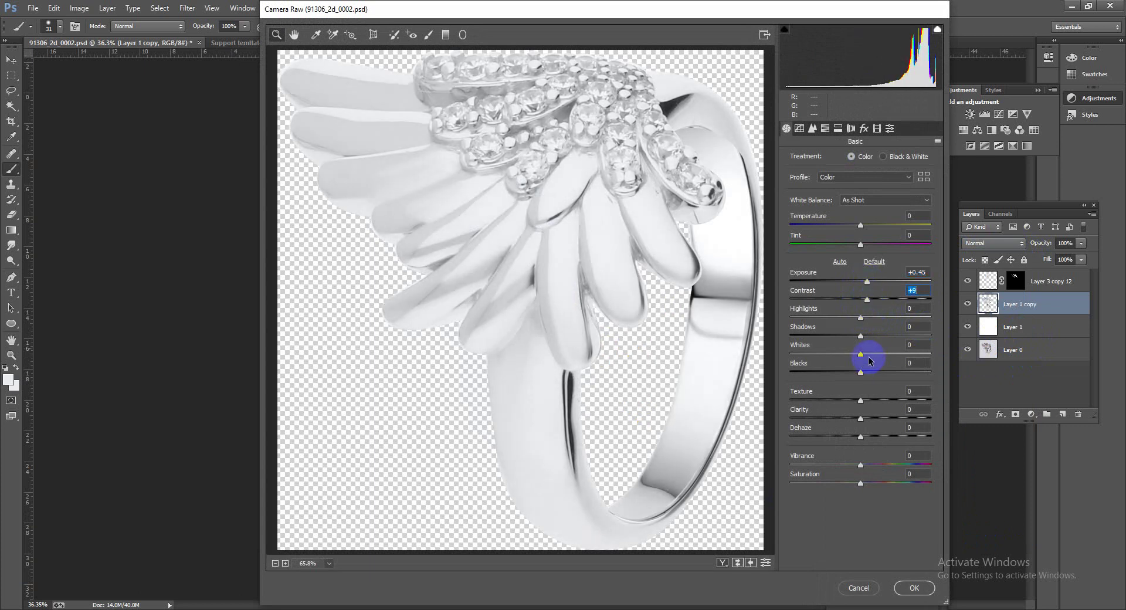
pyautogui.moveTo(872, 335); pyautogui.dragTo(882, 337)
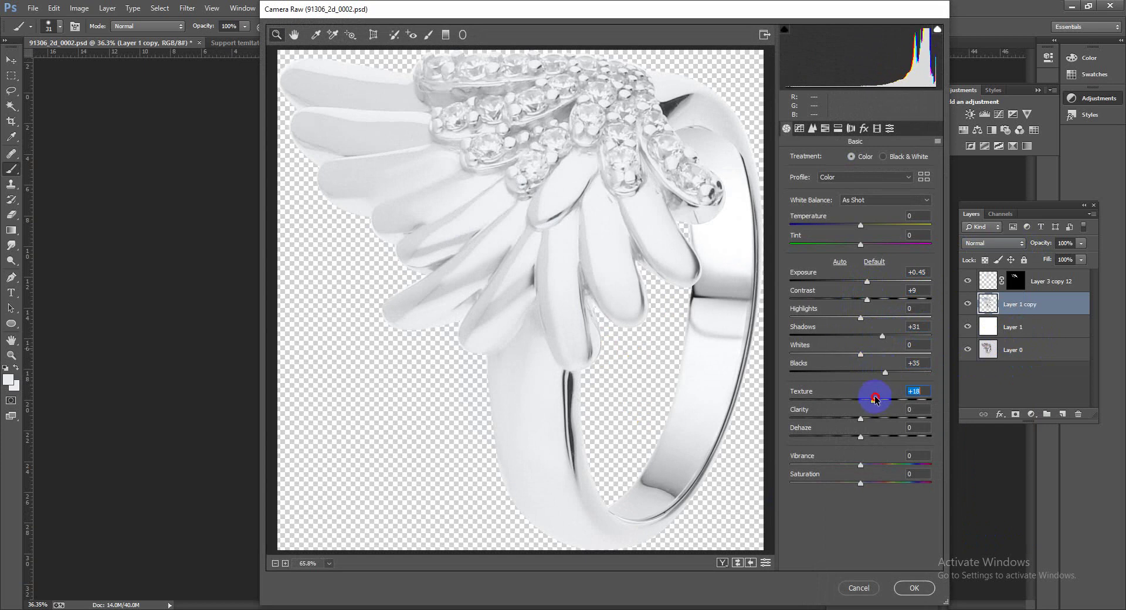
pyautogui.click(813, 130)
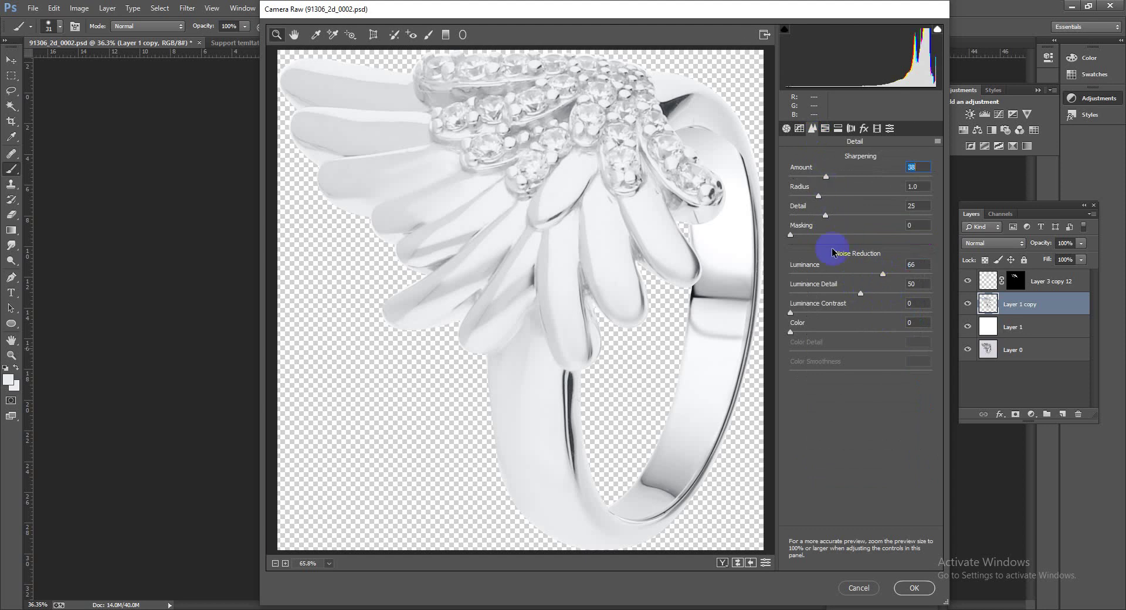
pyautogui.click(920, 588)
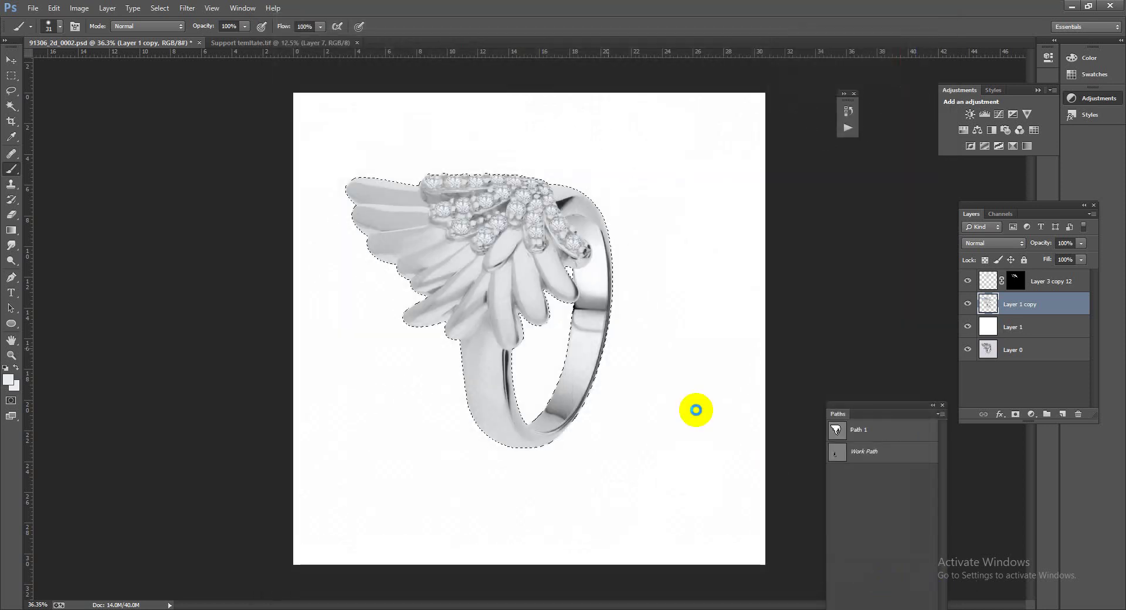
pyautogui.scroll(-1, 615, 357)
pyautogui.scroll(2, 624, 351)
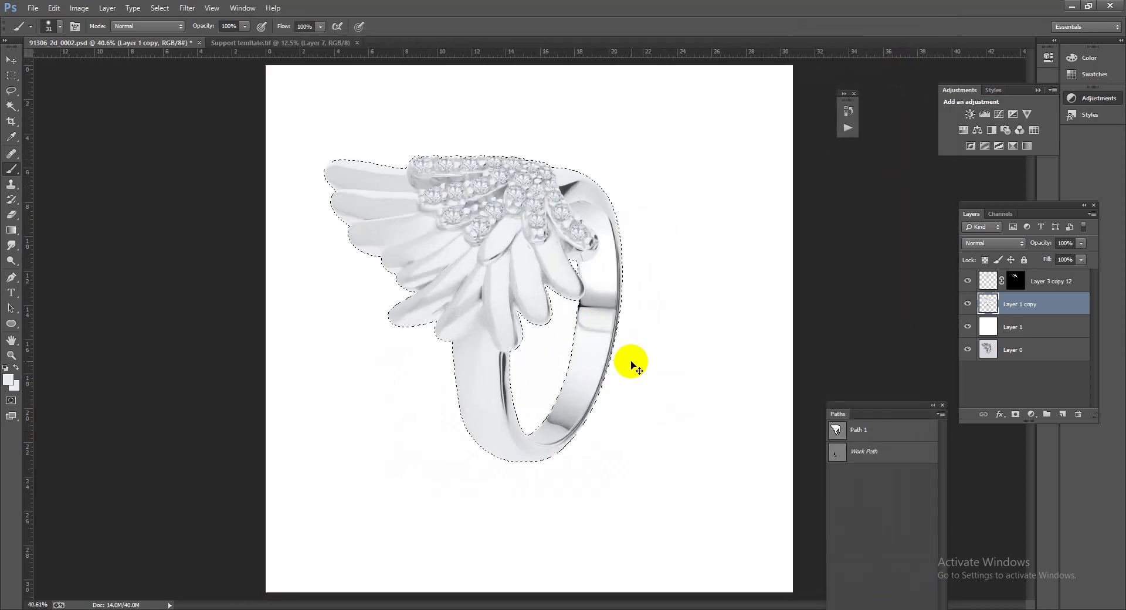
# Run a second Camera Raw pass with Texture +100 and Clarity +2.
pyautogui.hotkey('ctrl', 'shift', 'a')
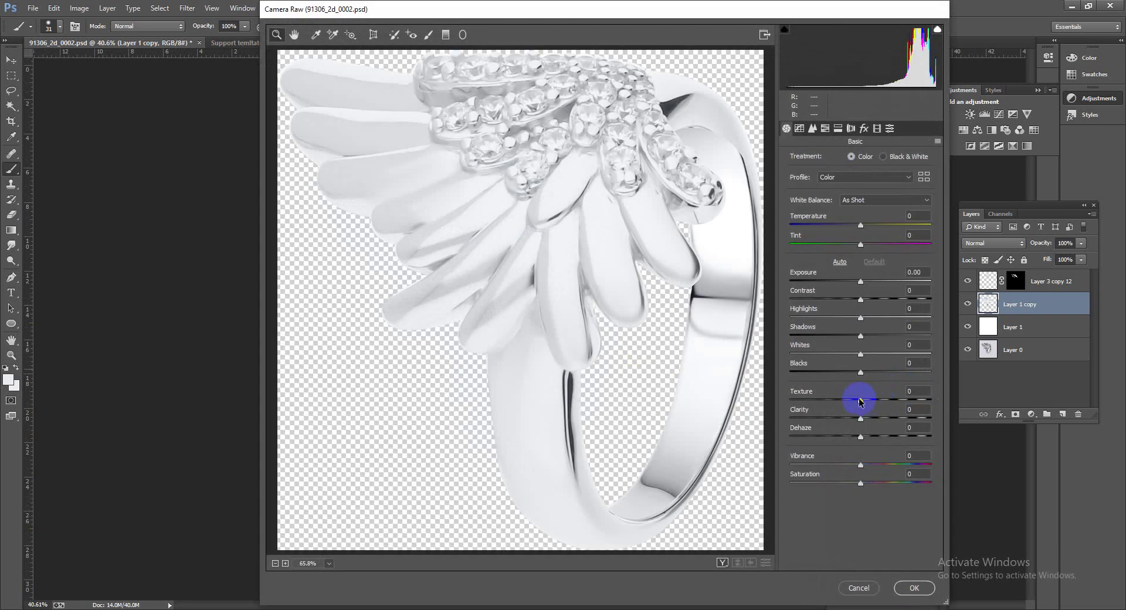
pyautogui.moveTo(860, 401); pyautogui.dragTo(955, 389)
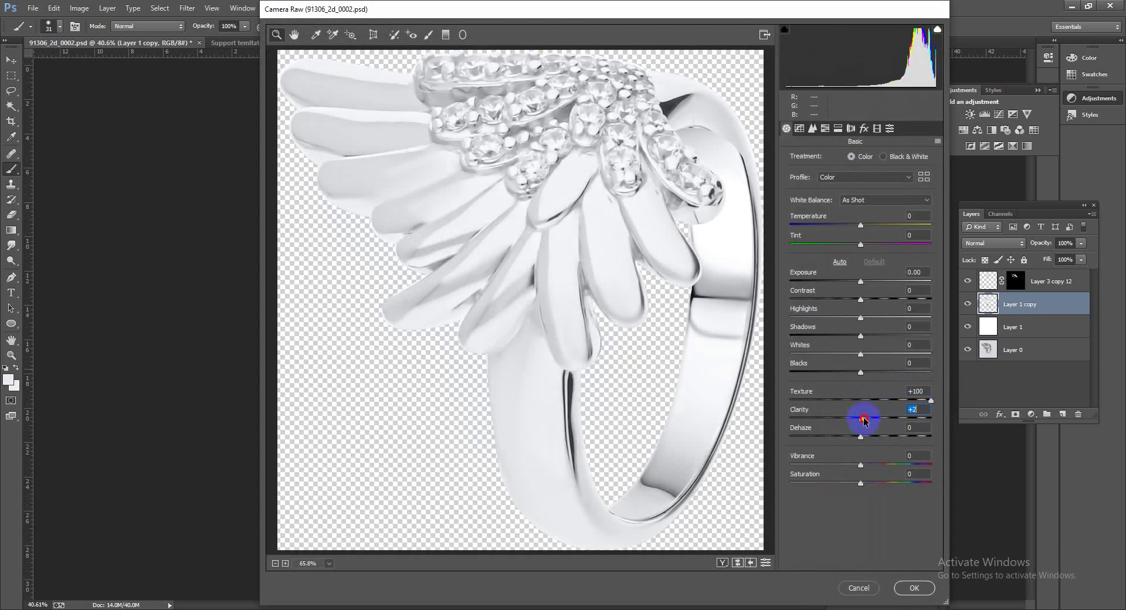
pyautogui.moveTo(864, 419); pyautogui.dragTo(866, 416)
pyautogui.click(913, 587)
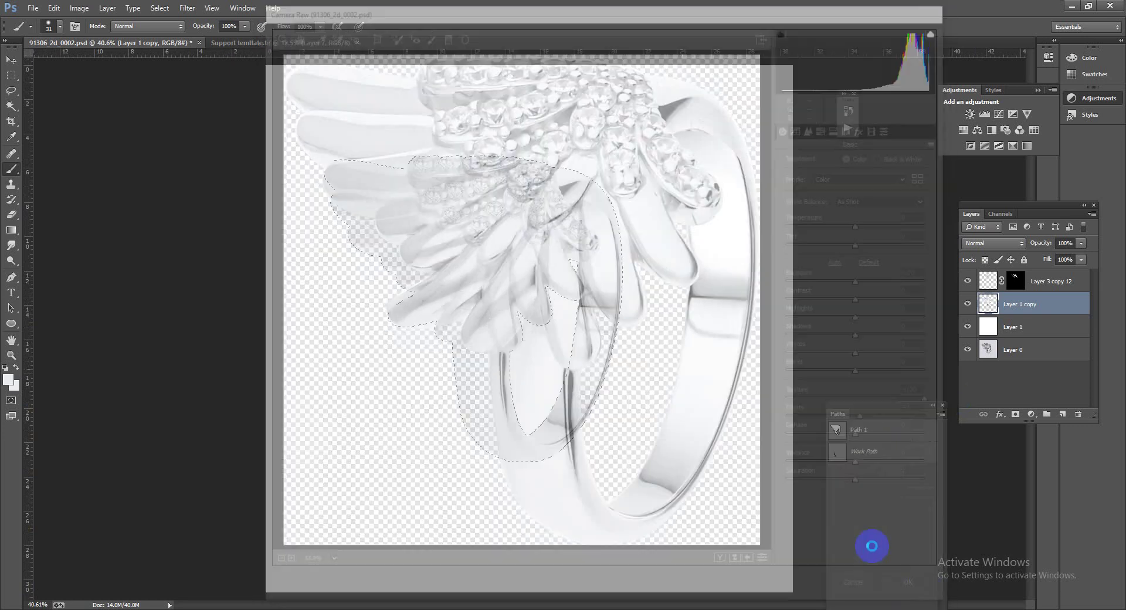
pyautogui.scroll(-2, 650, 352)
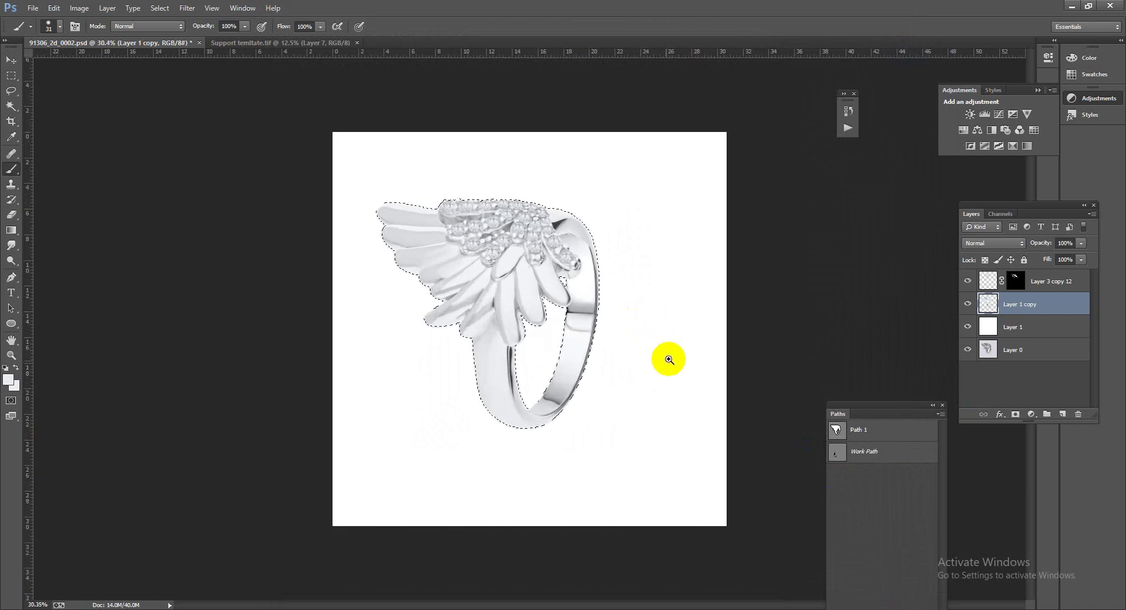
# Drag the shadow Group 2 from the floated support template into the ring document, then re-dock the template.
pyautogui.scroll(1, 668, 359)
pyautogui.moveTo(223, 44); pyautogui.dragTo(88, 168)
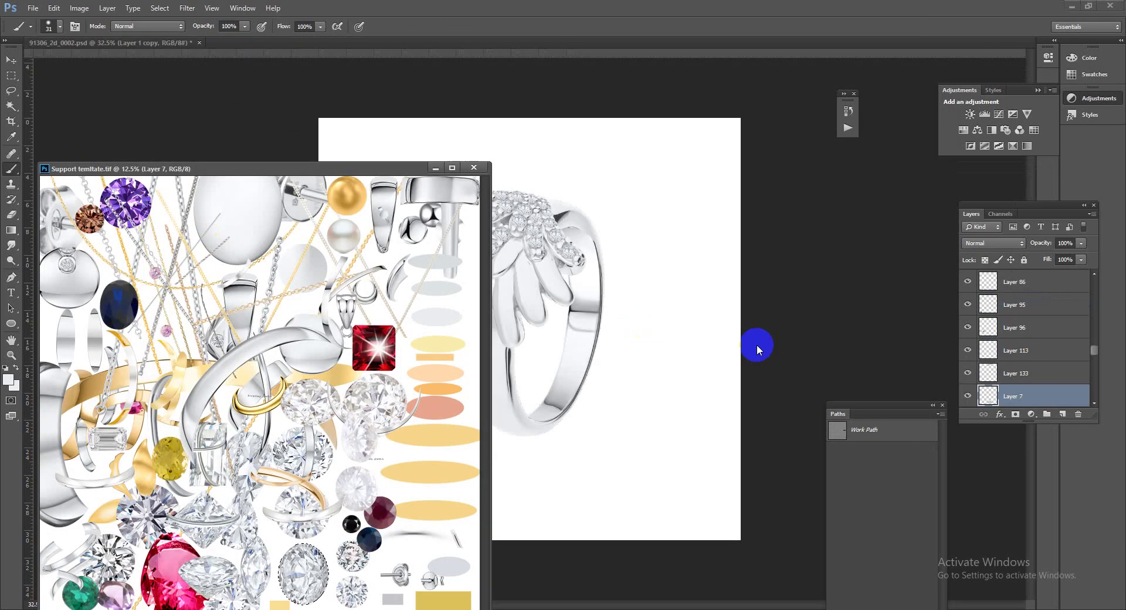
pyautogui.moveTo(1095, 350)
pyautogui.mouseDown()
pyautogui.moveTo(1082, 284)
pyautogui.moveTo(1092, 365)
pyautogui.moveTo(1094, 356)
pyautogui.mouseUp()
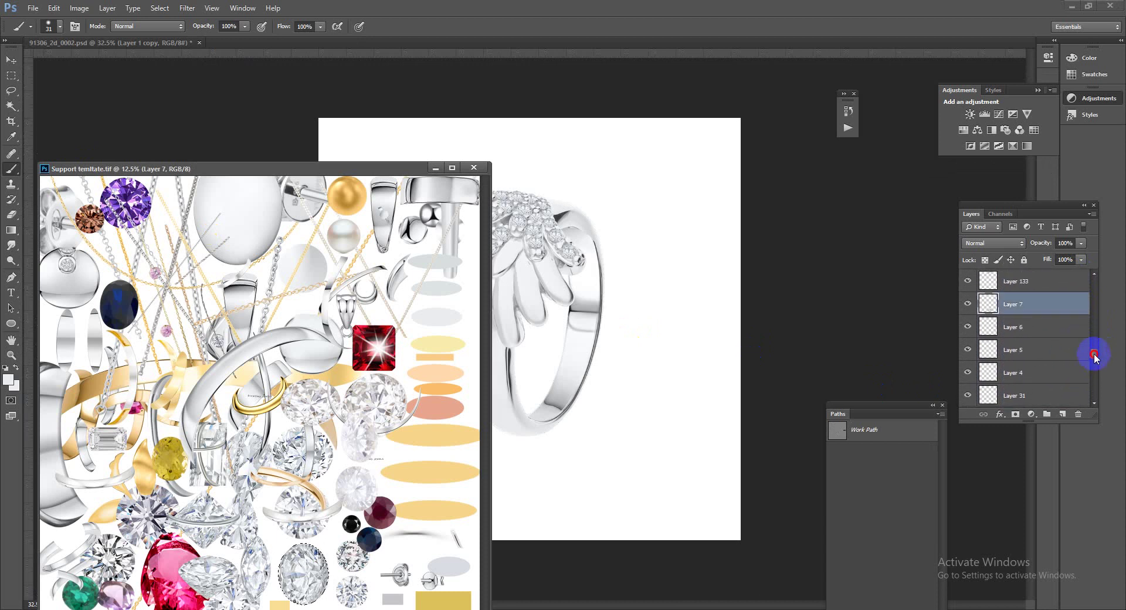
pyautogui.moveTo(1094, 356); pyautogui.dragTo(606, 399)
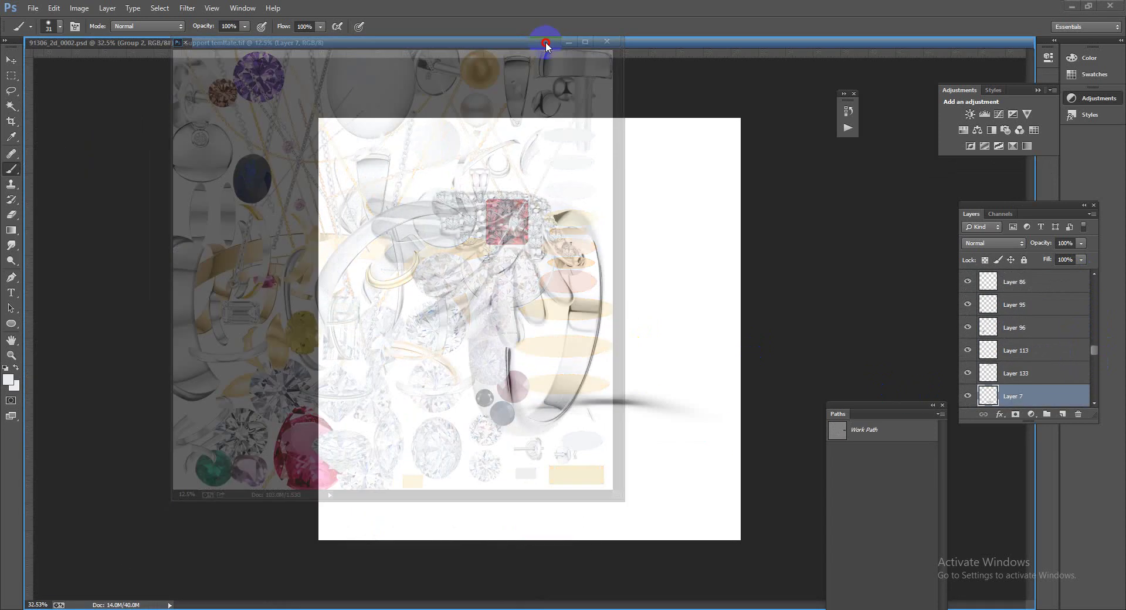
pyautogui.moveTo(413, 170); pyautogui.dragTo(540, 41)
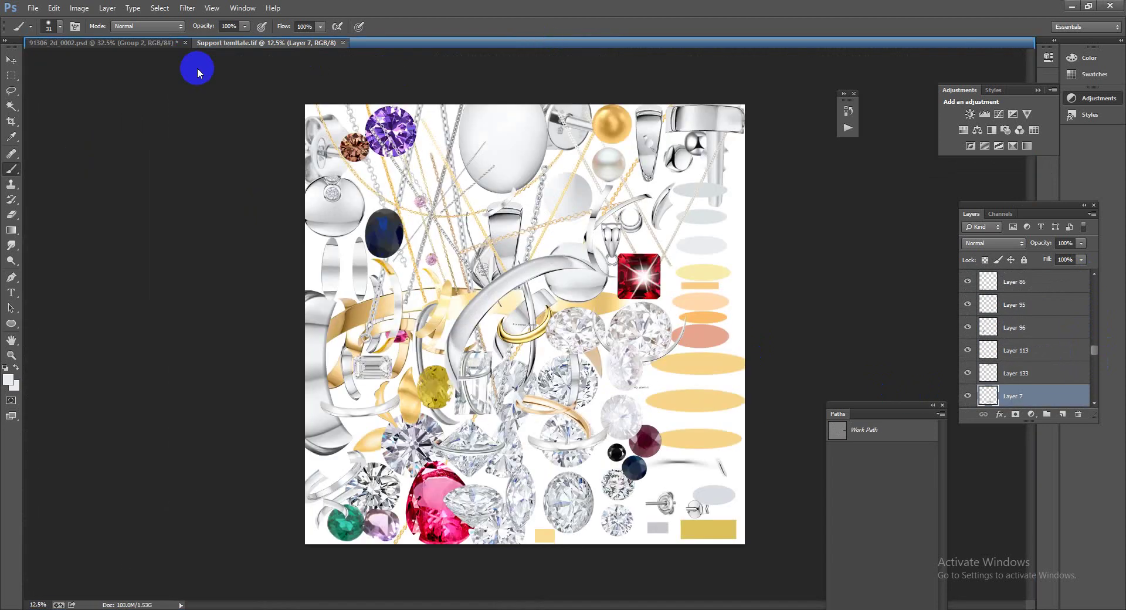
pyautogui.click(136, 45)
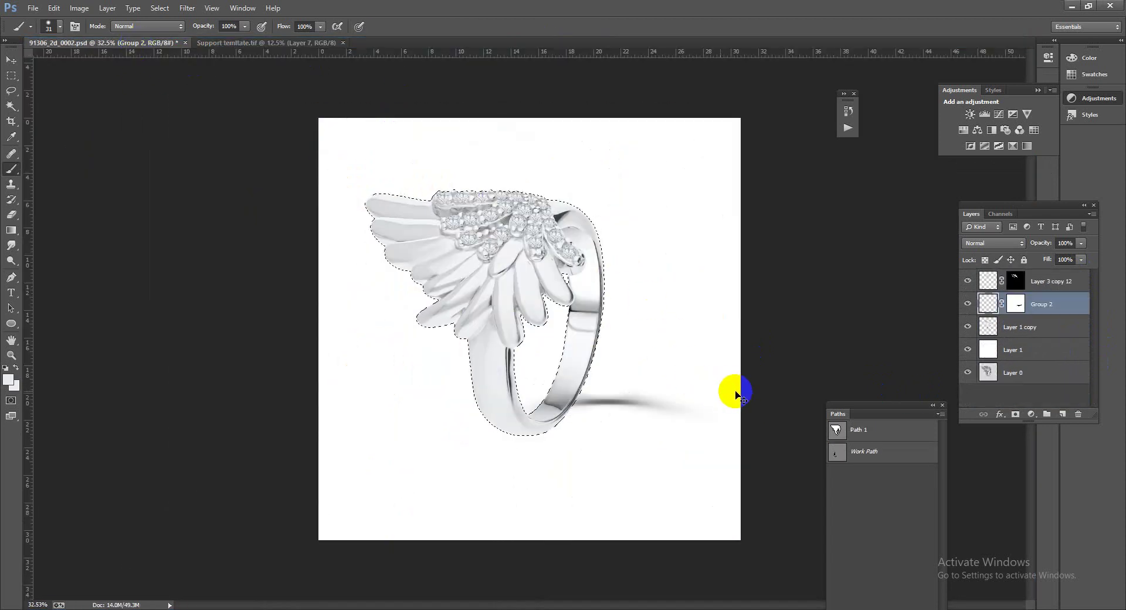
# Tilt the shadow group slightly, commit it, and clear the selection.
pyautogui.hotkey('ctrl', 't')
pyautogui.moveTo(730, 388)
pyautogui.mouseDown()
pyautogui.moveTo(679, 325)
pyautogui.moveTo(698, 373)
pyautogui.mouseUp()
pyautogui.press('Return')
pyautogui.hotkey('ctrl', 'd')
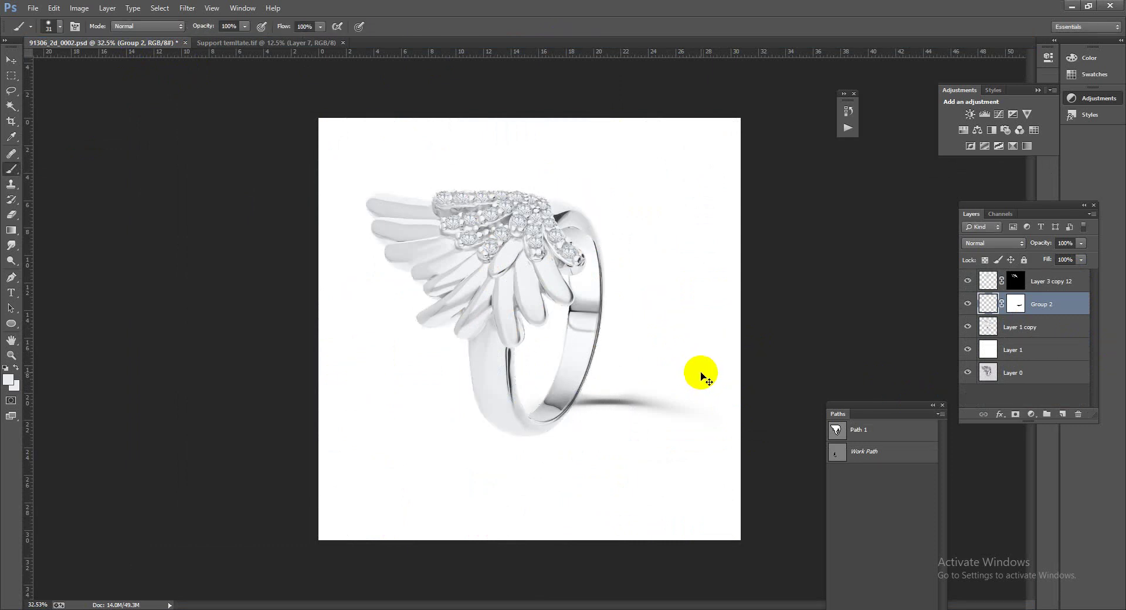
# Rotate the shadow to about -58.58° along the band and place Group 2 below Layer 1 copy.
pyautogui.hotkey('ctrl', 't')
pyautogui.moveTo(721, 416)
pyautogui.mouseDown()
pyautogui.moveTo(606, 358)
pyautogui.moveTo(616, 356)
pyautogui.mouseUp()
pyautogui.press('b')
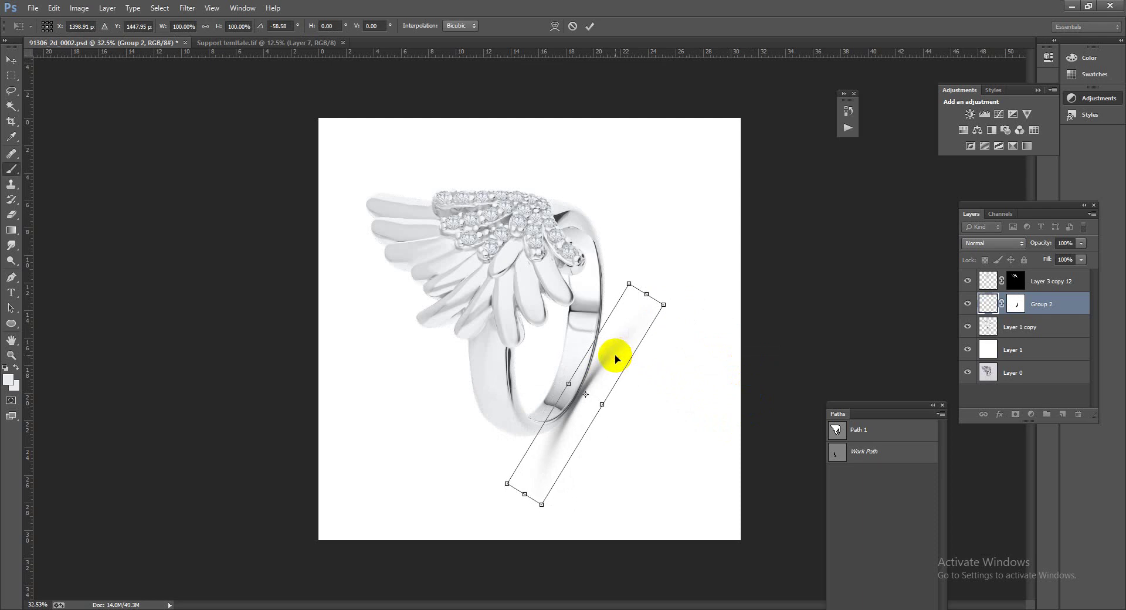
pyautogui.moveTo(1023, 306); pyautogui.dragTo(1048, 332)
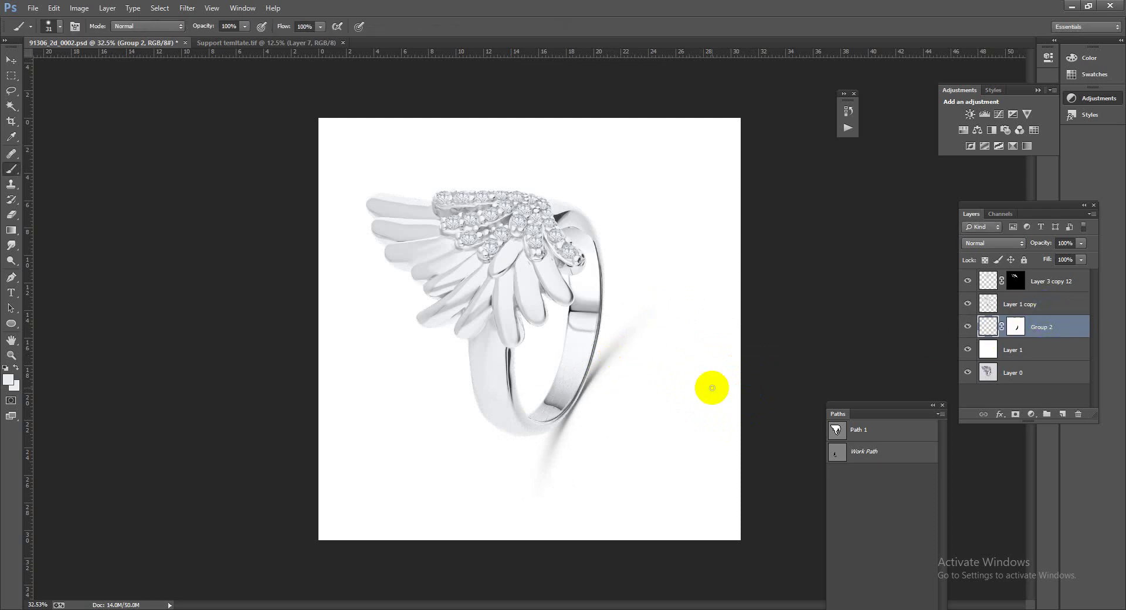
pyautogui.scroll(-4, 547, 339)
pyautogui.scroll(2, 616, 379)
pyautogui.scroll(1, 615, 379)
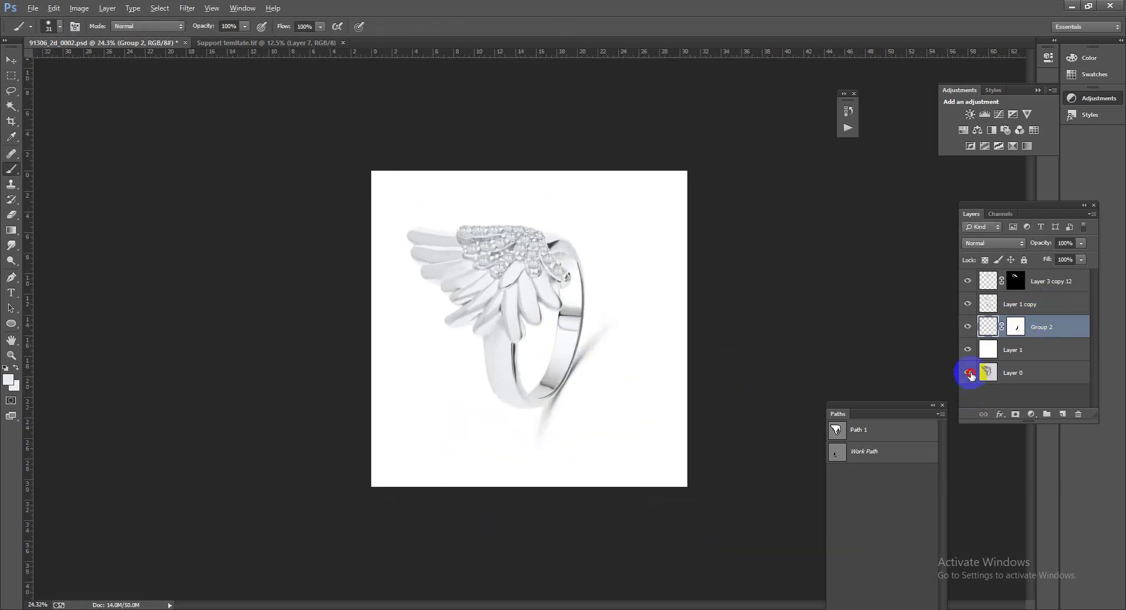
pyautogui.click(969, 372)
pyautogui.click(968, 373)
pyautogui.click(969, 373)
pyautogui.click(968, 373)
pyautogui.click(967, 373)
pyautogui.scroll(1, 573, 334)
pyautogui.scroll(1, 603, 354)
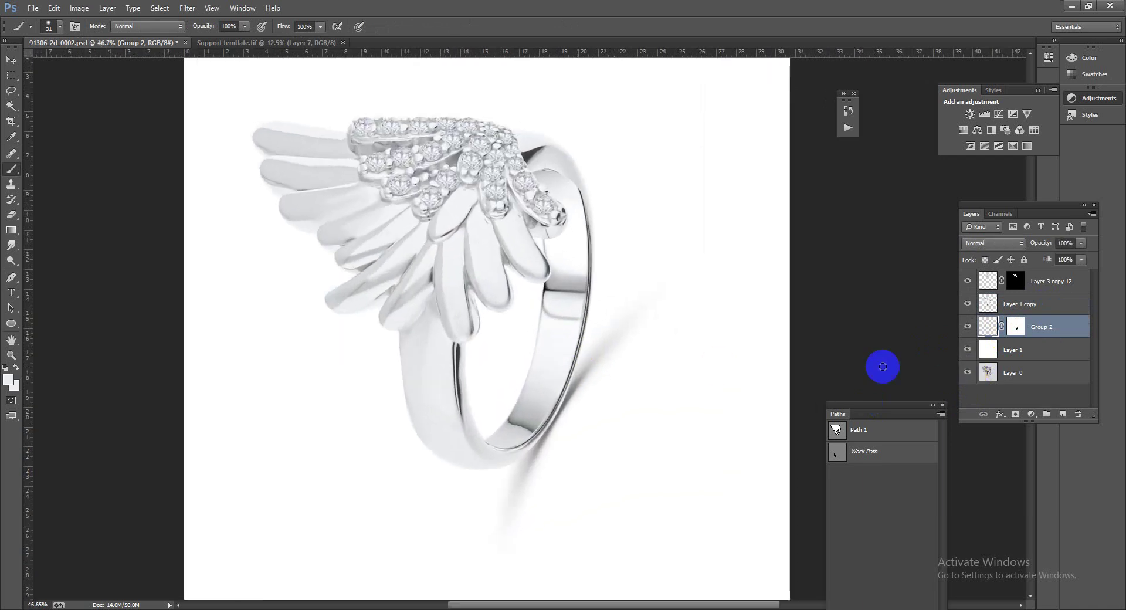
pyautogui.keyDown('alt'); pyautogui.click(973, 374); pyautogui.keyUp('alt')
pyautogui.keyDown('alt'); pyautogui.click(973, 374); pyautogui.keyUp('alt')
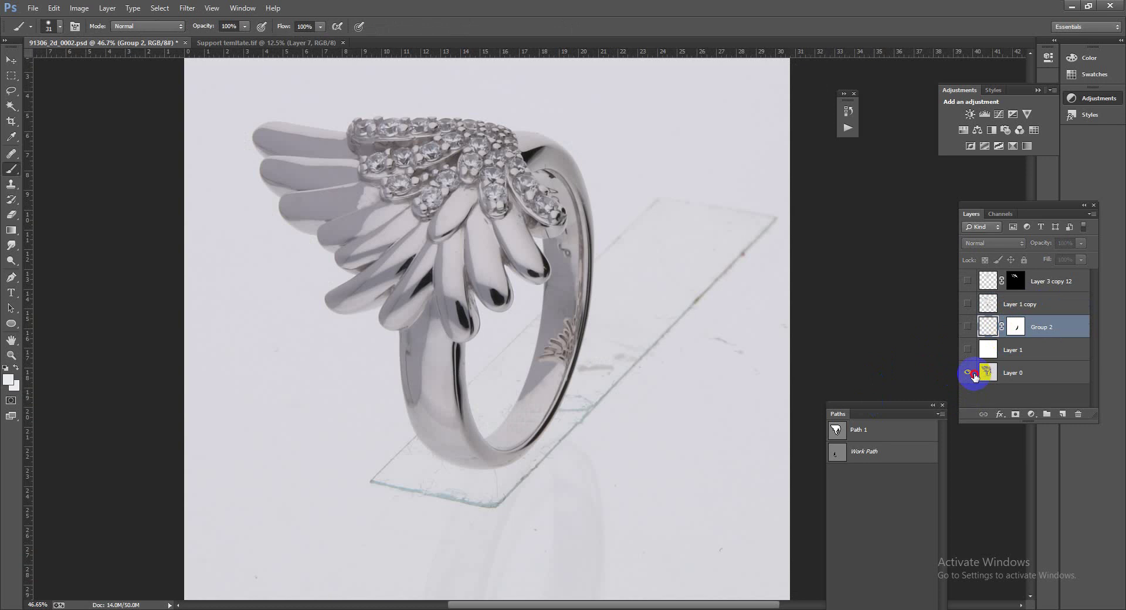
pyautogui.keyDown('alt'); pyautogui.click(973, 375); pyautogui.keyUp('alt')
pyautogui.keyDown('alt'); pyautogui.click(973, 375); pyautogui.keyUp('alt')
pyautogui.scroll(-1, 642, 381)
pyautogui.scroll(2, 642, 381)
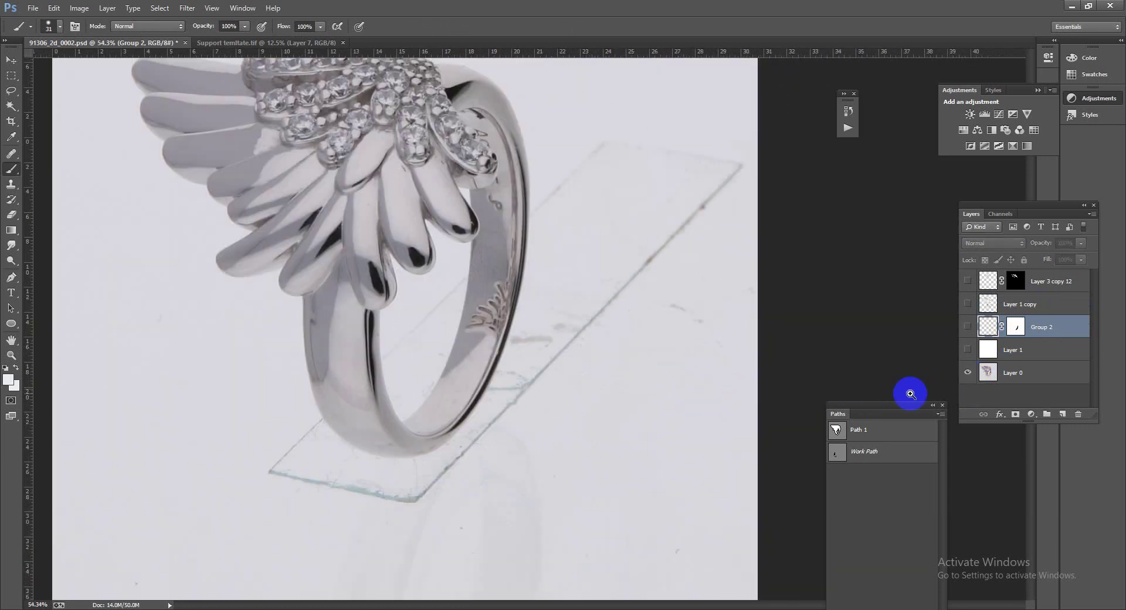
pyautogui.keyDown('alt'); pyautogui.click(968, 375); pyautogui.keyUp('alt')
pyautogui.click(1043, 305)
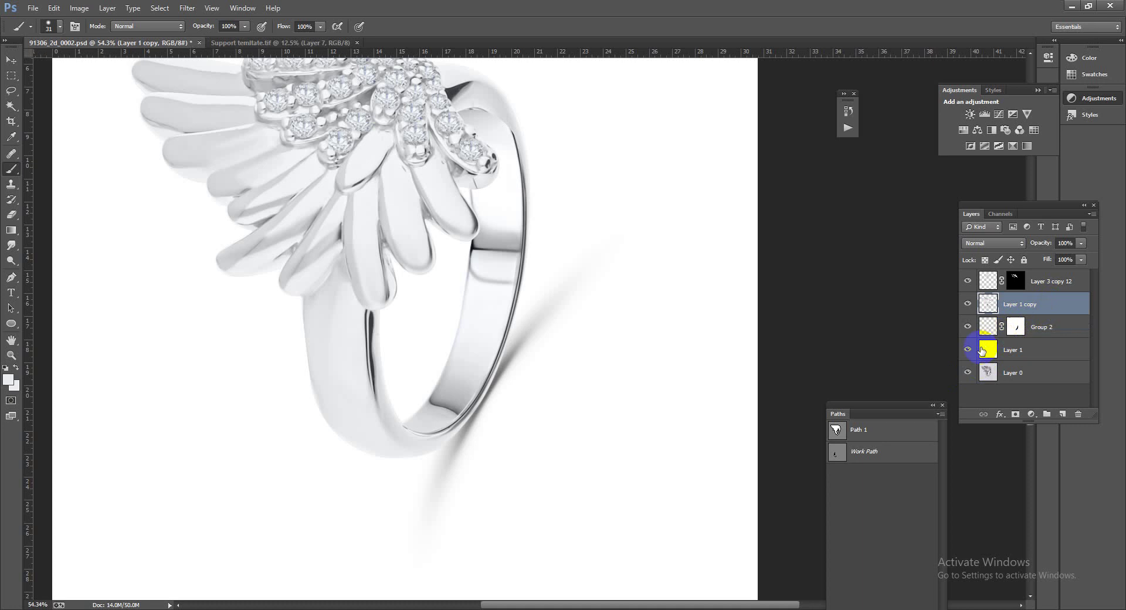
# Apply Camera Raw to Layer 1 copy: Exposure -0.40, Contrast -8, Texture +23, Clarity +8.
pyautogui.hotkey('ctrl', 'shift', 'a')
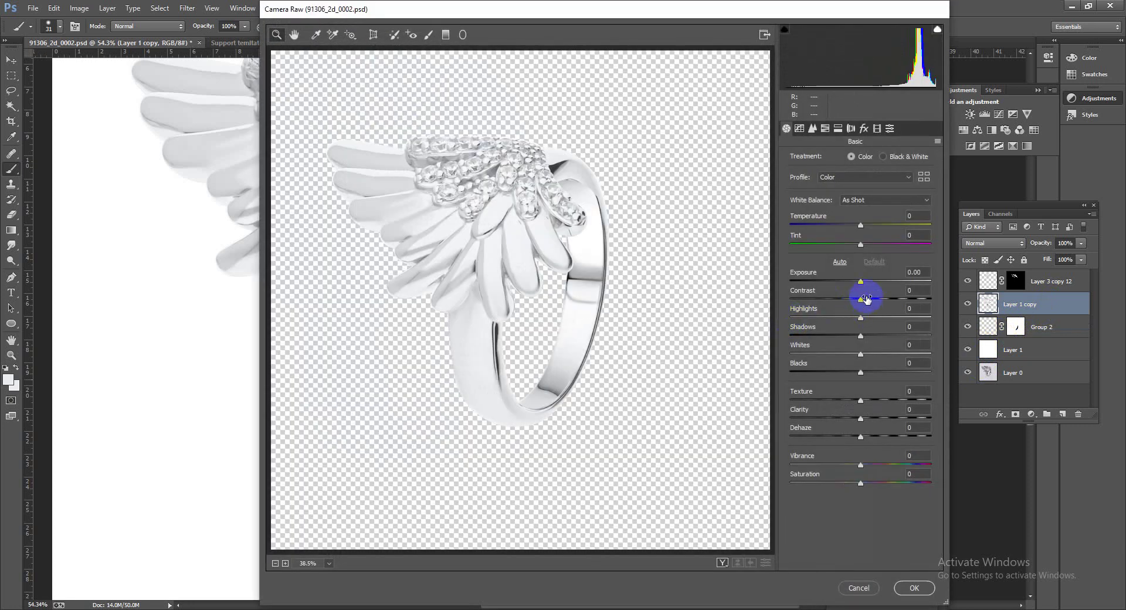
pyautogui.moveTo(861, 283); pyautogui.dragTo(857, 284)
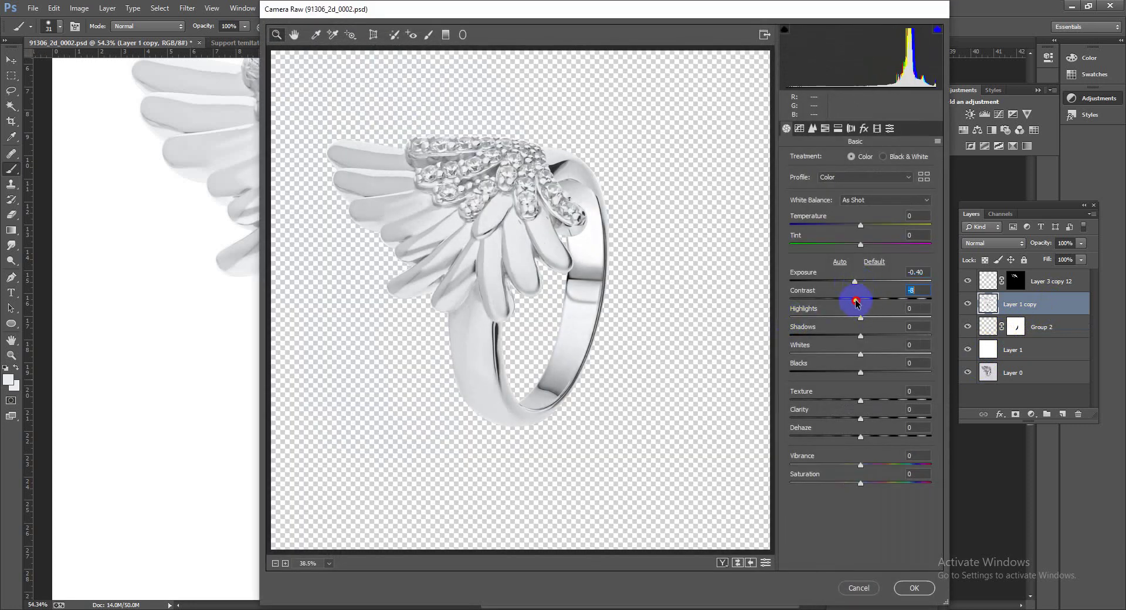
pyautogui.moveTo(862, 401); pyautogui.dragTo(885, 399)
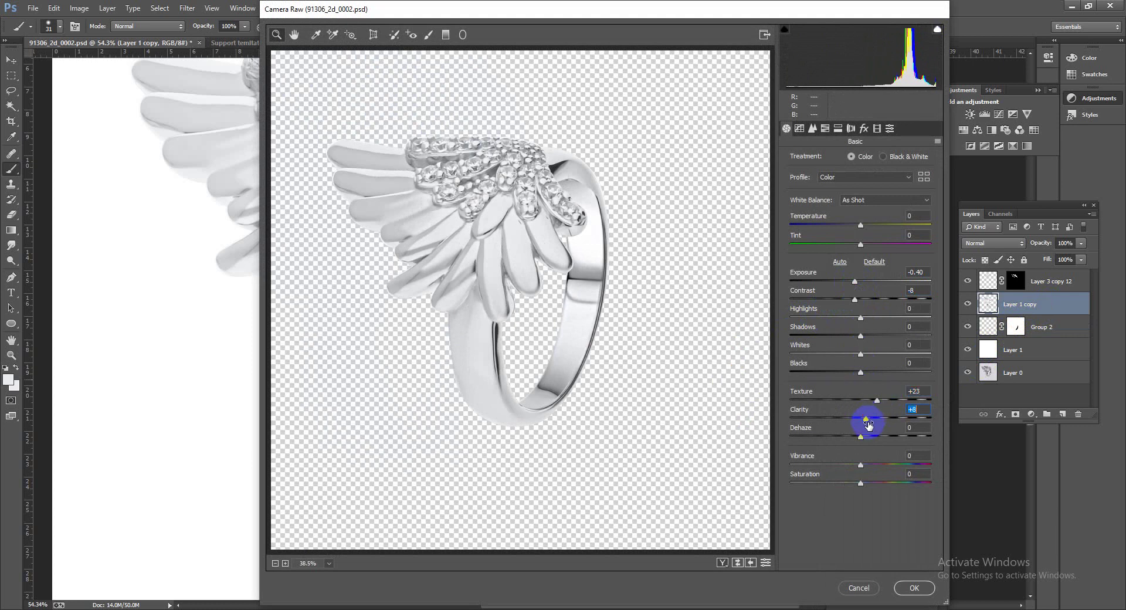
pyautogui.click(914, 588)
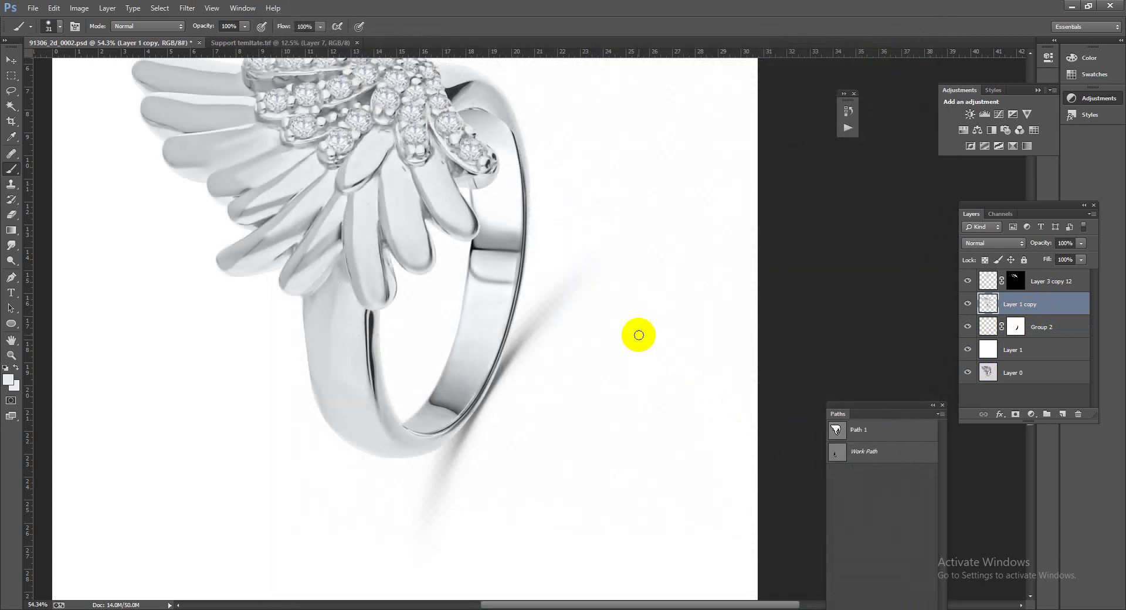
pyautogui.scroll(-5, 638, 335)
pyautogui.scroll(2, 578, 339)
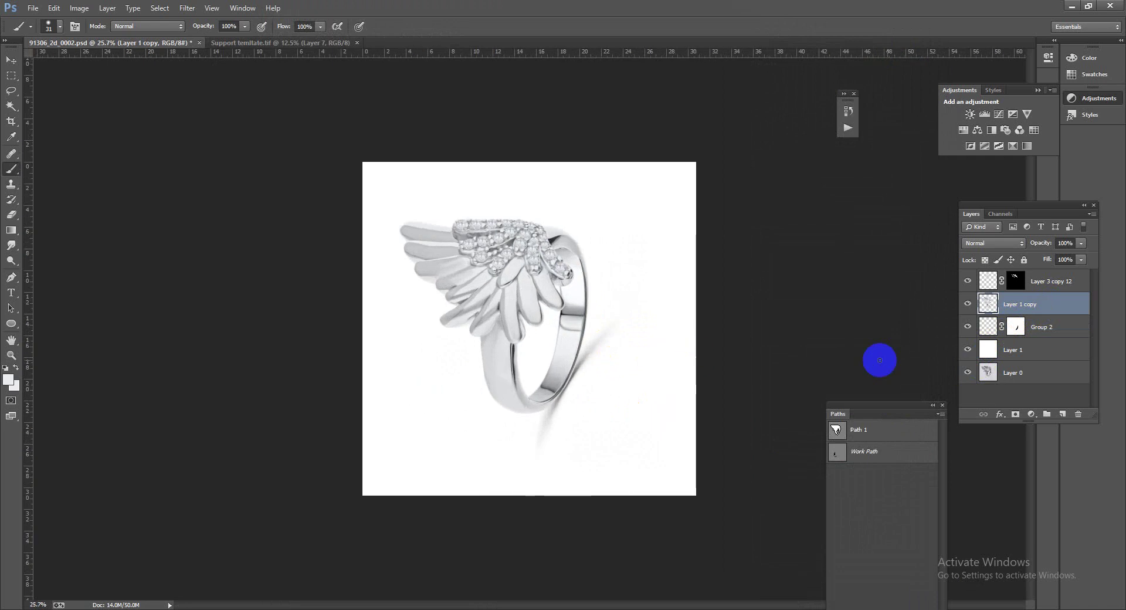
# Toggle Layer 0 to compare the retouch with the original, then zoom into the wing detail.
pyautogui.keyDown('alt'); pyautogui.click(968, 373); pyautogui.keyUp('alt')
pyautogui.keyDown('alt'); pyautogui.click(969, 373); pyautogui.keyUp('alt')
pyautogui.keyDown('alt'); pyautogui.click(969, 373); pyautogui.keyUp('alt')
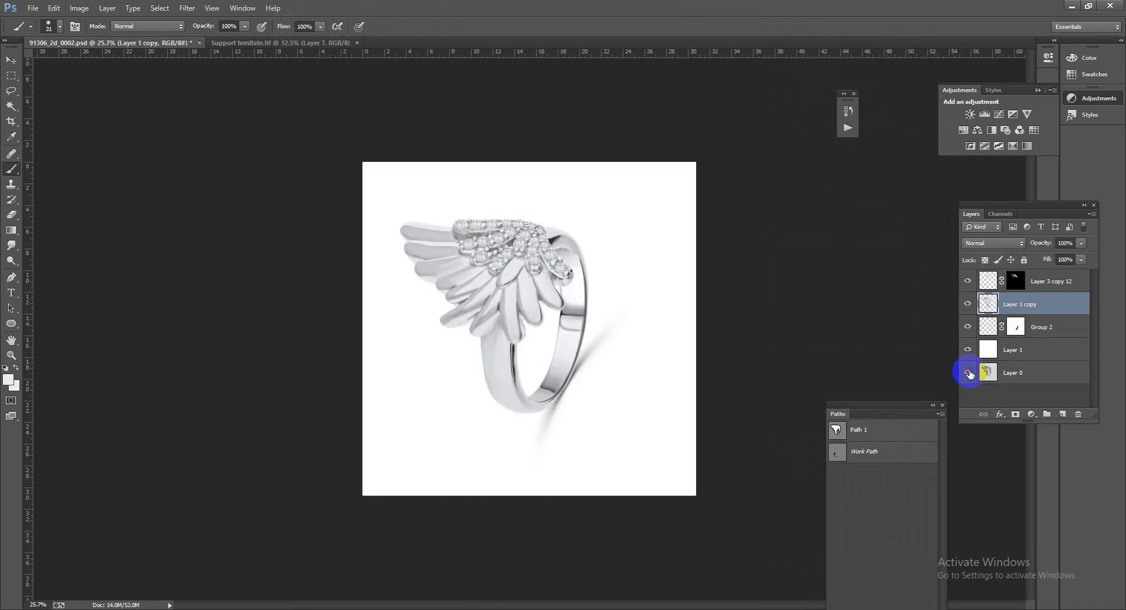
pyautogui.keyDown('alt'); pyautogui.click(969, 372); pyautogui.keyUp('alt')
pyautogui.keyDown('alt'); pyautogui.click(969, 373); pyautogui.keyUp('alt')
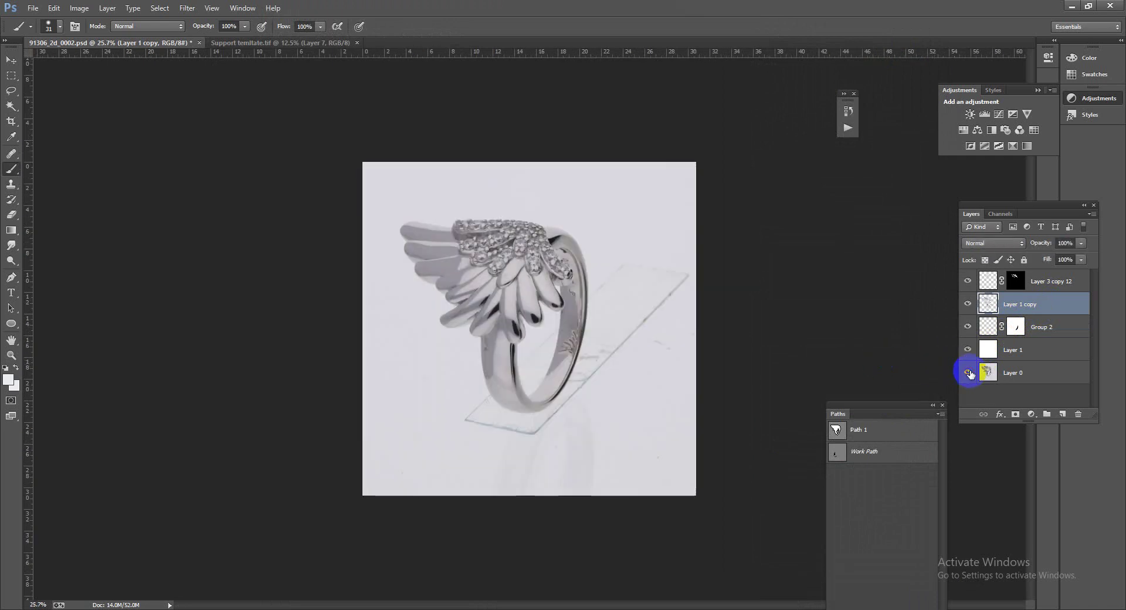
pyautogui.keyDown('alt'); pyautogui.click(969, 372); pyautogui.keyUp('alt')
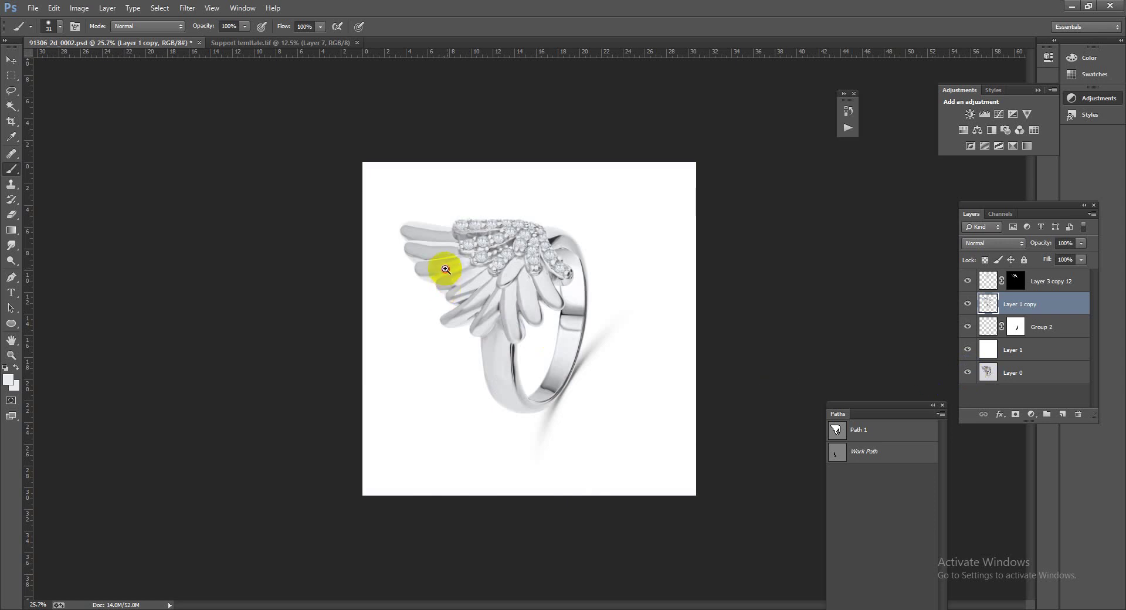
pyautogui.moveTo(447, 261)
pyautogui.mouseDown()
pyautogui.moveTo(578, 334)
pyautogui.moveTo(621, 374)
pyautogui.moveTo(545, 239)
pyautogui.moveTo(590, 330)
pyautogui.moveTo(581, 327)
pyautogui.mouseUp()
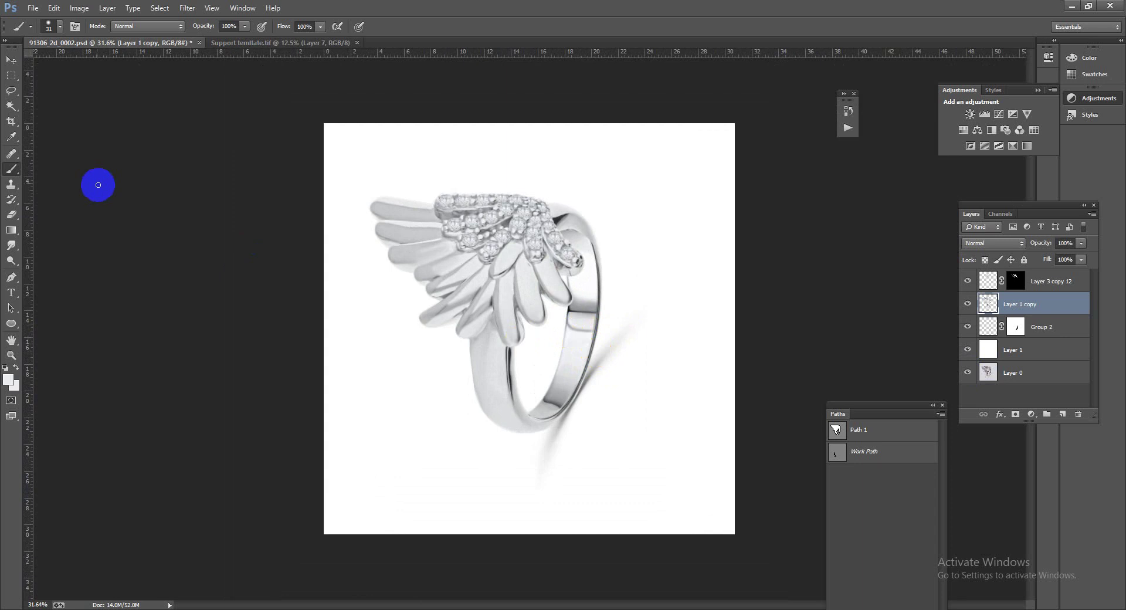
# Set up a free-ratio crop, then choose Don't Crop to leave the image unchanged.
pyautogui.click(13, 123)
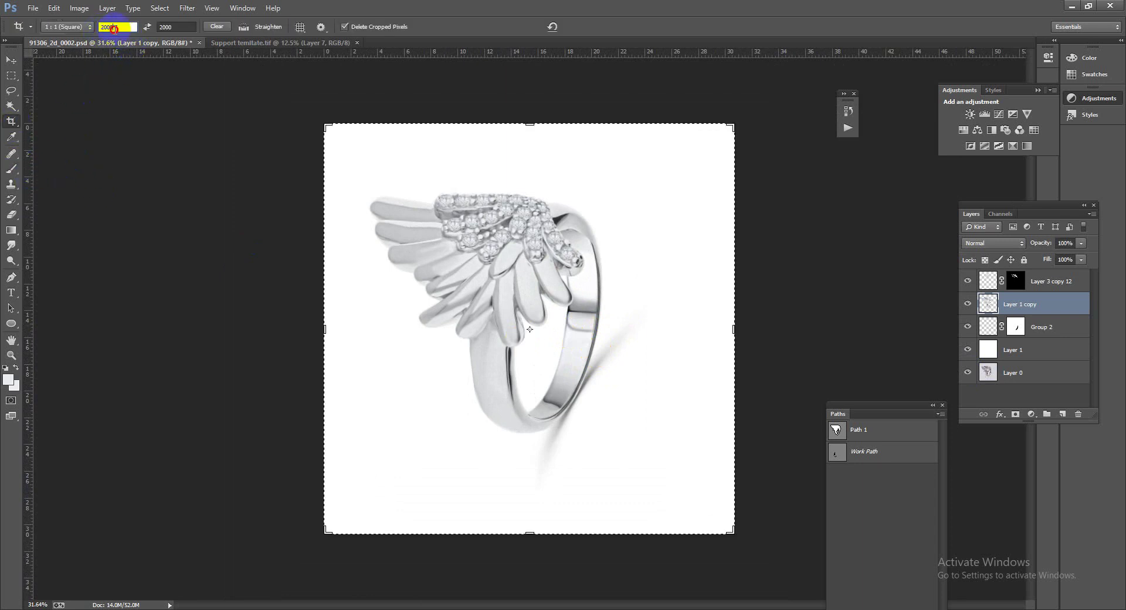
pyautogui.write('2')
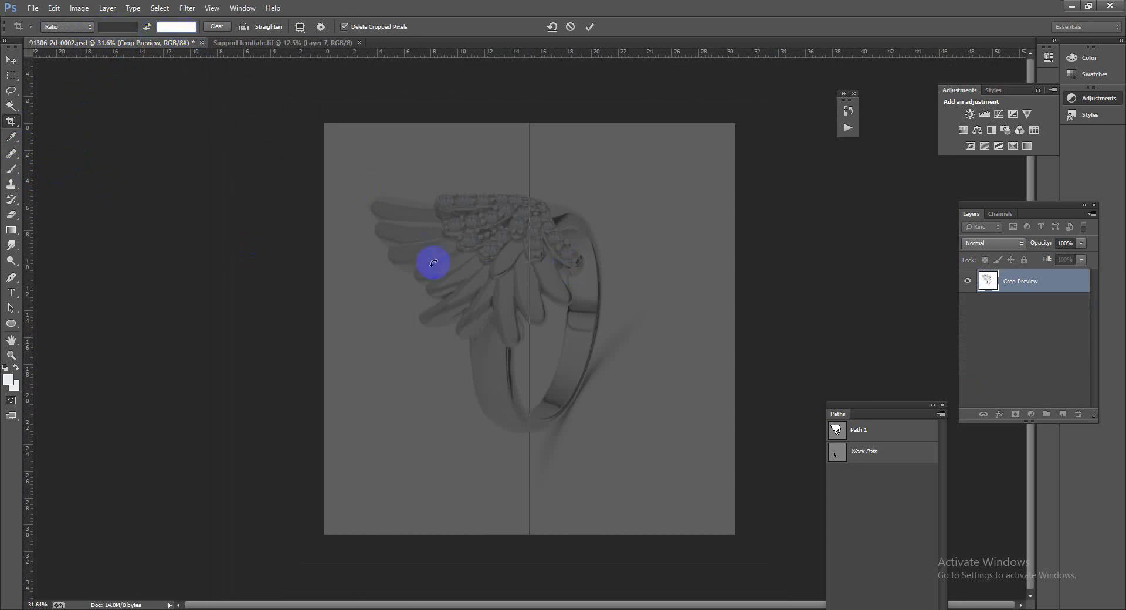
pyautogui.click(20, 123)
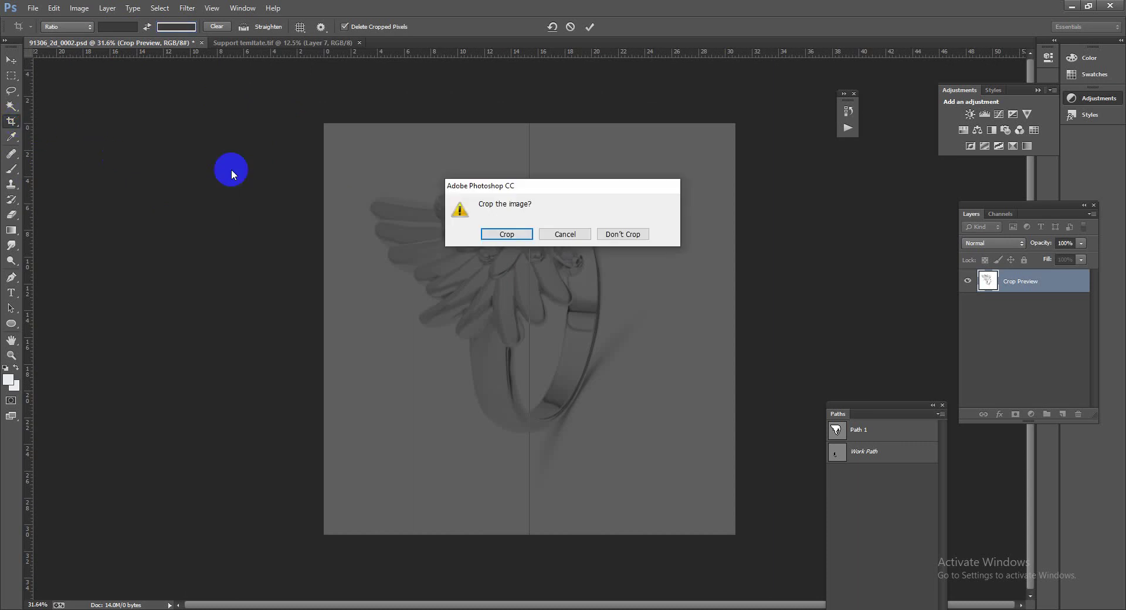
pyautogui.click(621, 237)
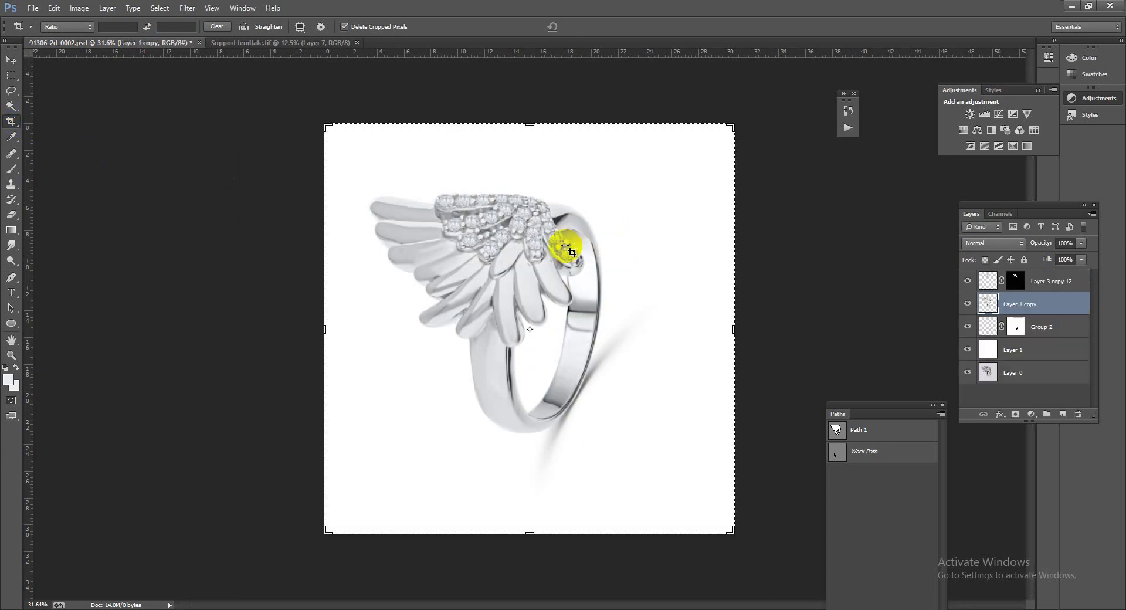
# Widen the canvas by extending the crop's right edge and applying it.
pyautogui.moveTo(734, 328); pyautogui.dragTo(938, 316)
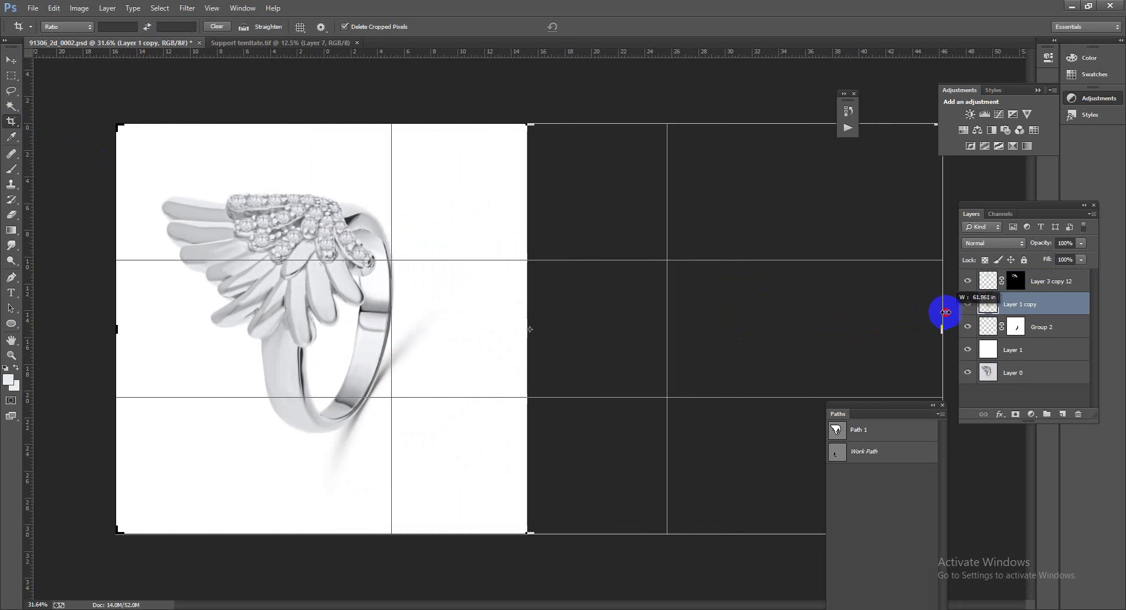
pyautogui.moveTo(938, 317); pyautogui.dragTo(942, 312)
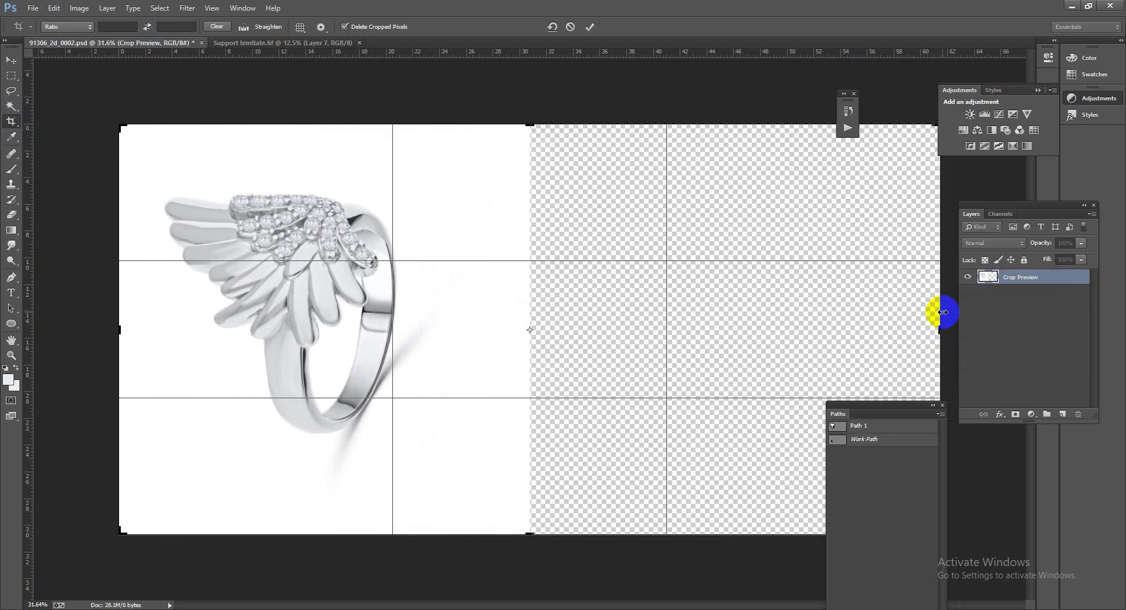
pyautogui.press('Return')
# Group the retouch layers as Group 3 and move it into the right half beside the original.
pyautogui.click(1051, 279)
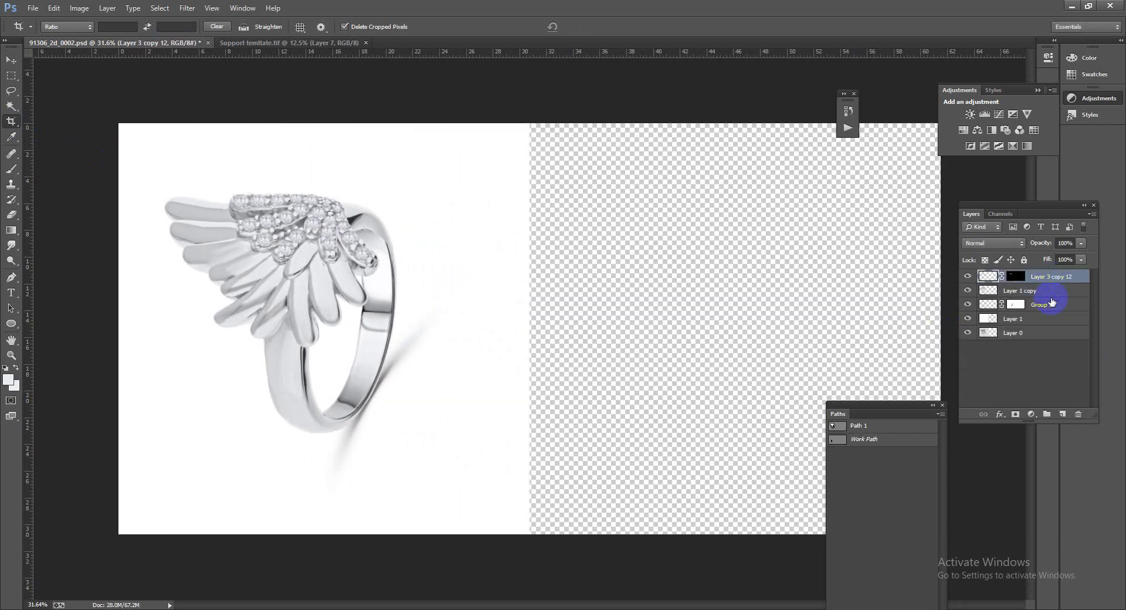
pyautogui.keyDown('shift'); pyautogui.click(1044, 318); pyautogui.keyUp('shift')
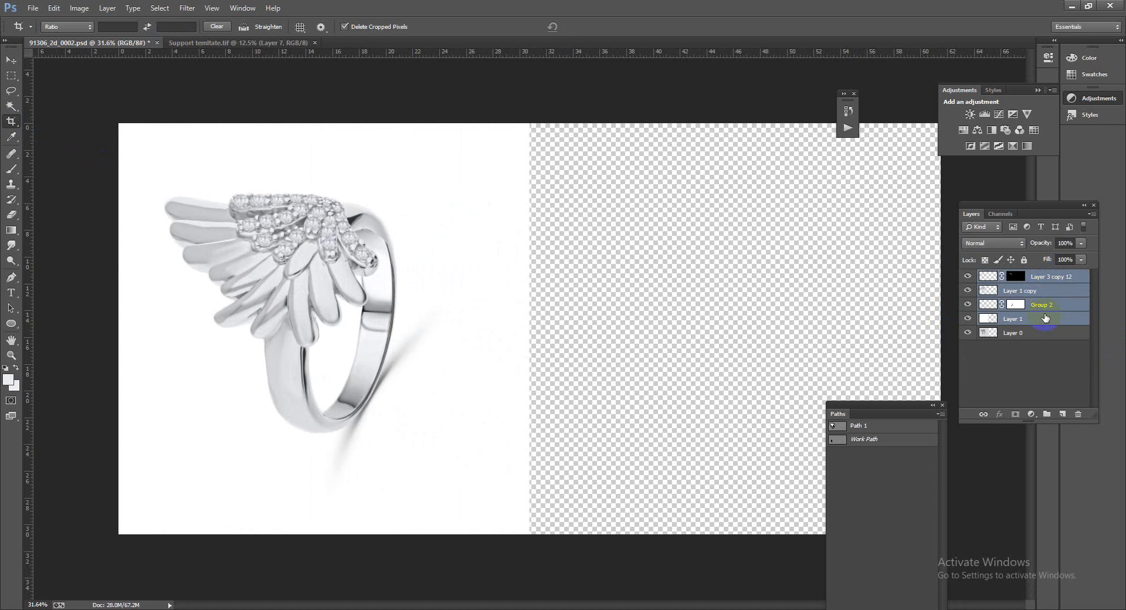
pyautogui.hotkey('ctrl', 'g')
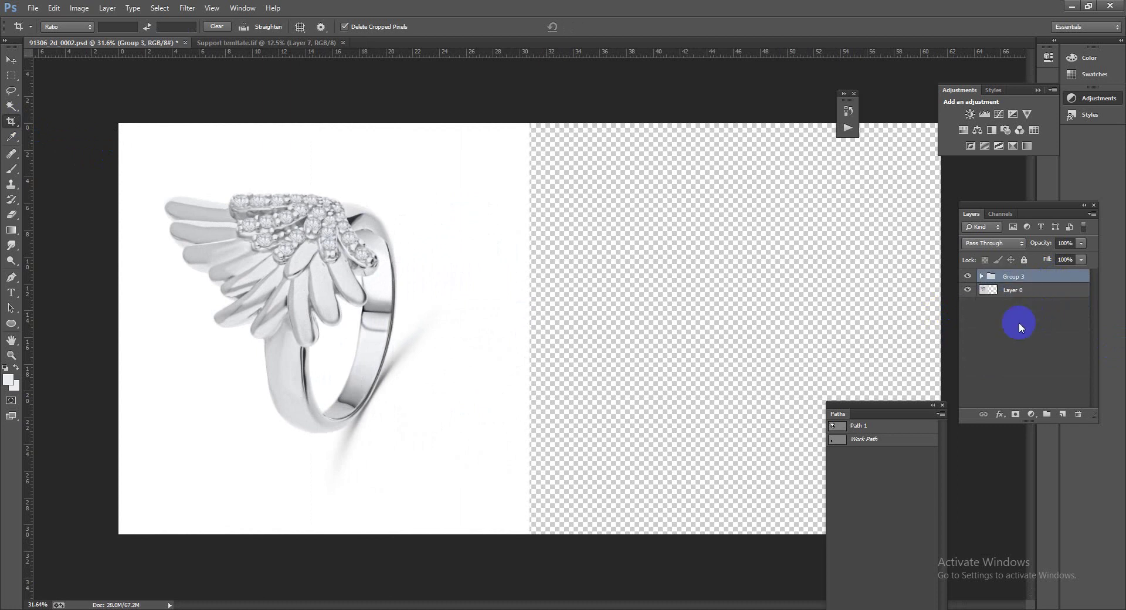
pyautogui.hotkey('ctrl', 't')
pyautogui.moveTo(430, 347)
pyautogui.mouseDown()
pyautogui.moveTo(859, 364)
pyautogui.moveTo(786, 364)
pyautogui.mouseUp()
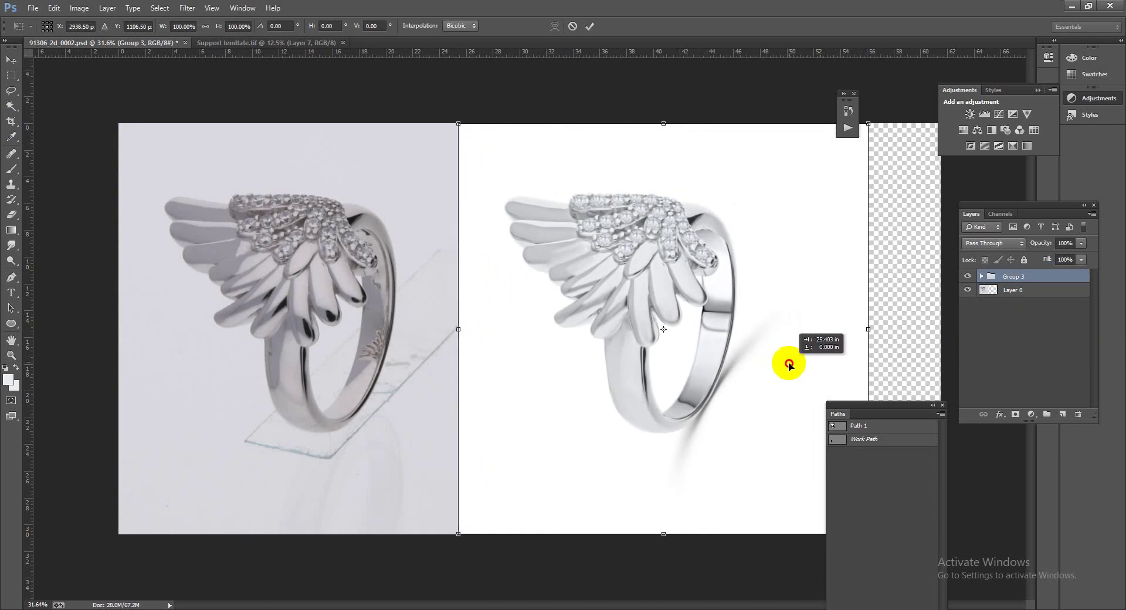
pyautogui.press('c')
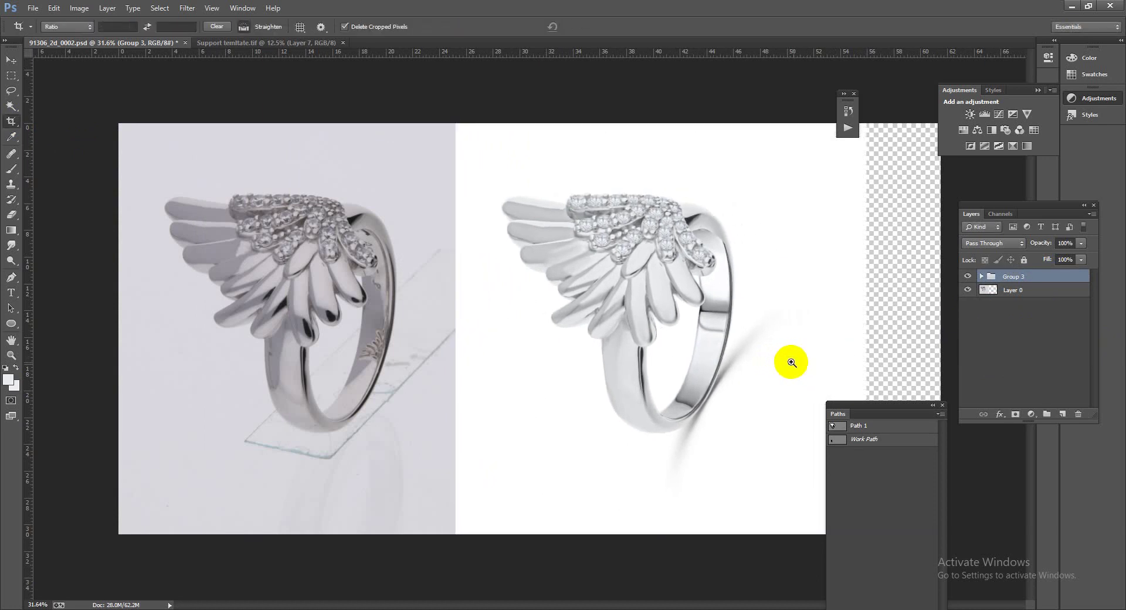
pyautogui.hotkey('ctrl', '-')
pyautogui.moveTo(699, 315)
pyautogui.mouseDown()
pyautogui.moveTo(749, 395)
pyautogui.moveTo(600, 368)
pyautogui.mouseUp()
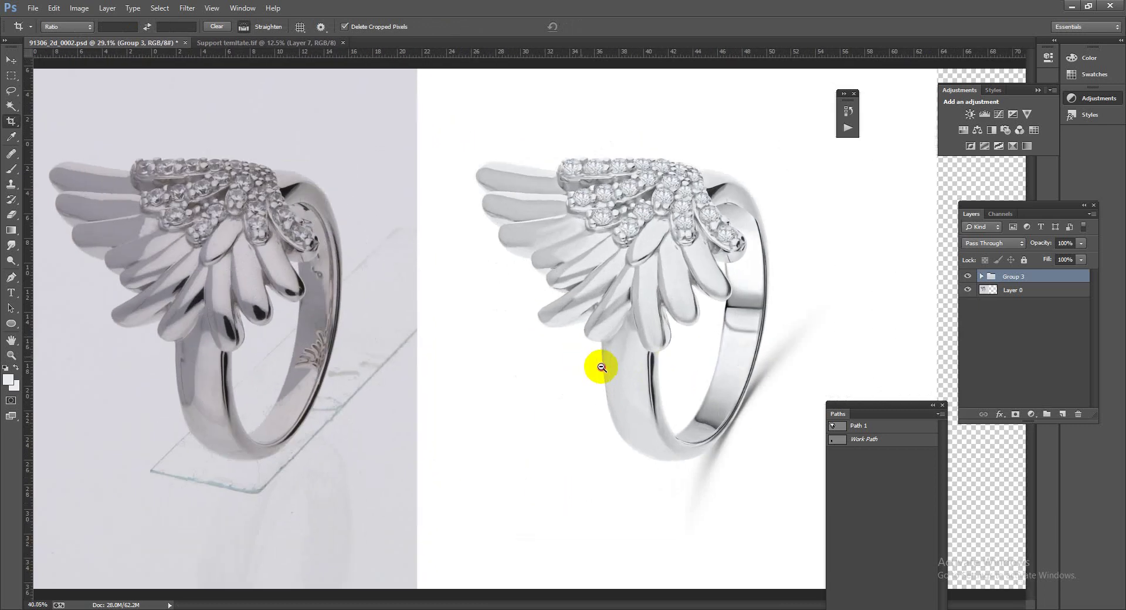